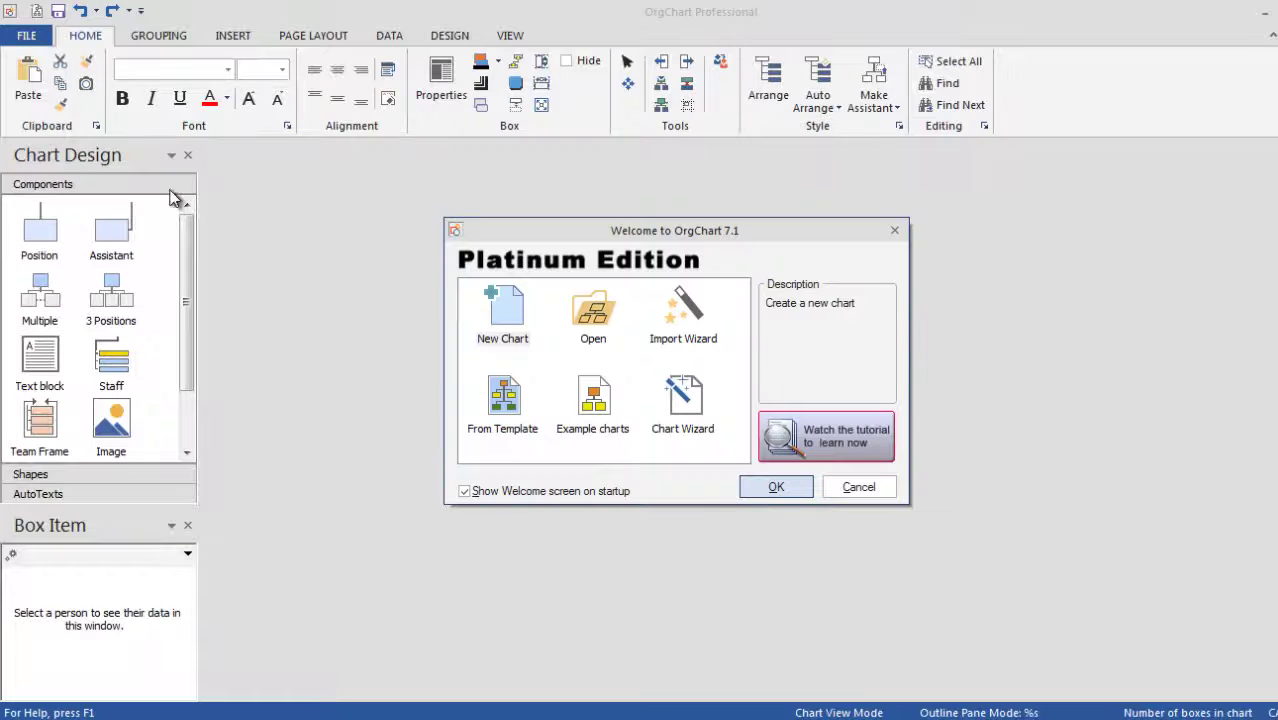
Start an Excel import from Sheet1$ in the Import Wizard.
click(680, 322)
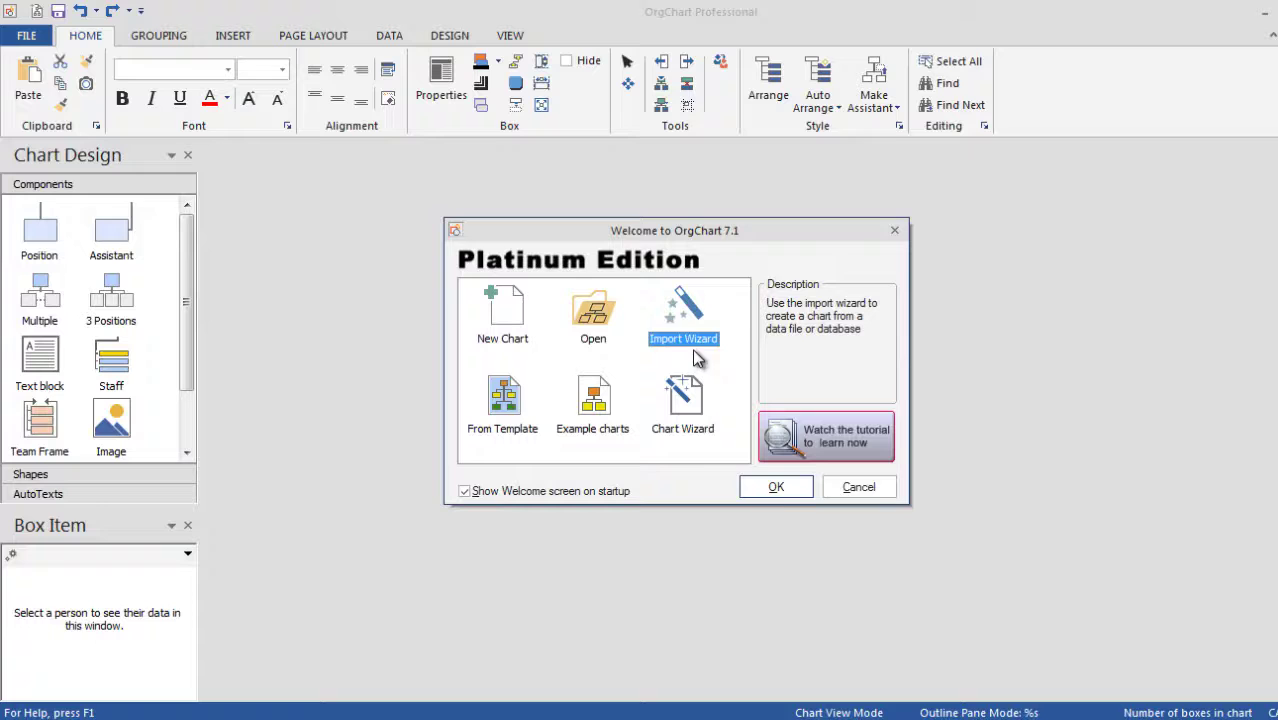
click(776, 490)
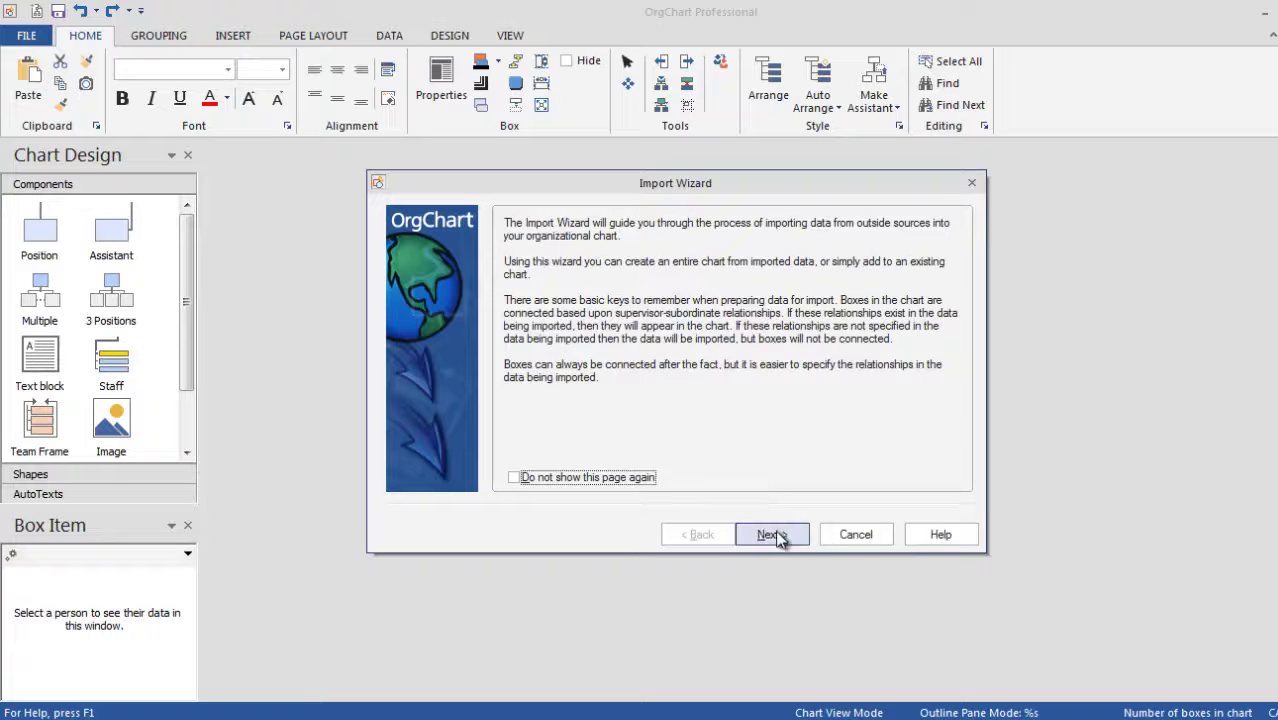
click(775, 535)
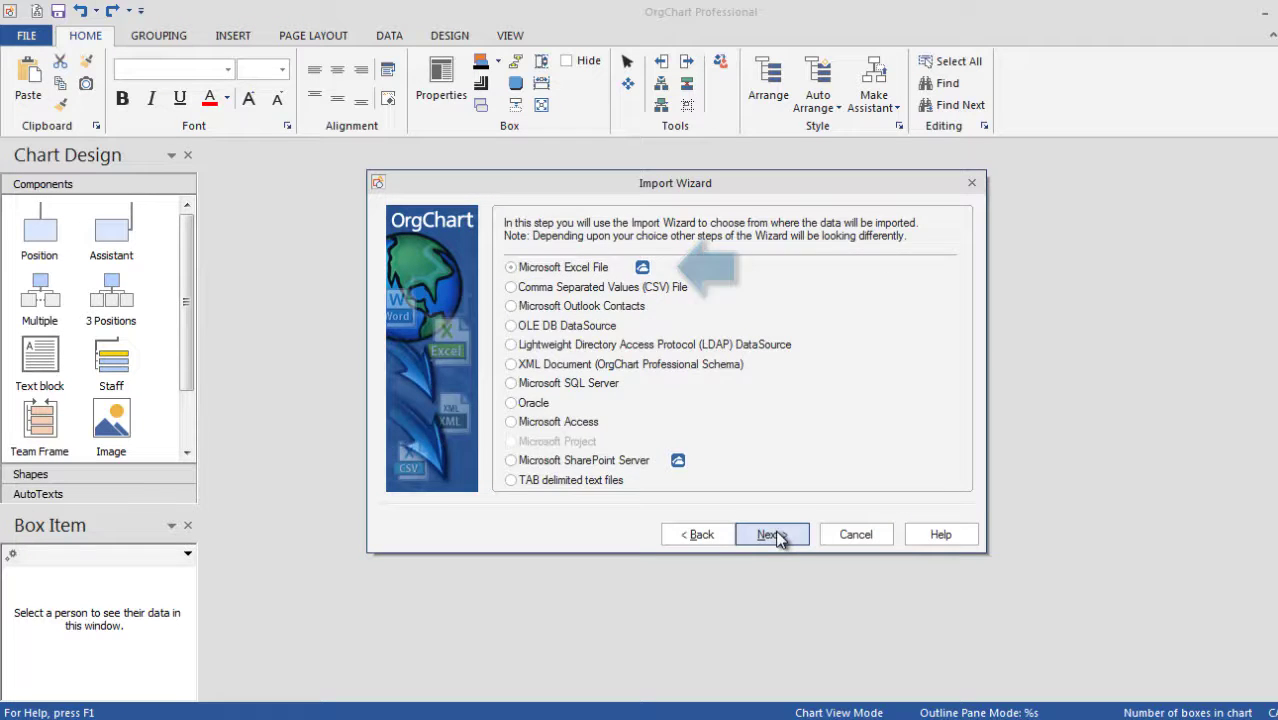
click(779, 535)
click(783, 535)
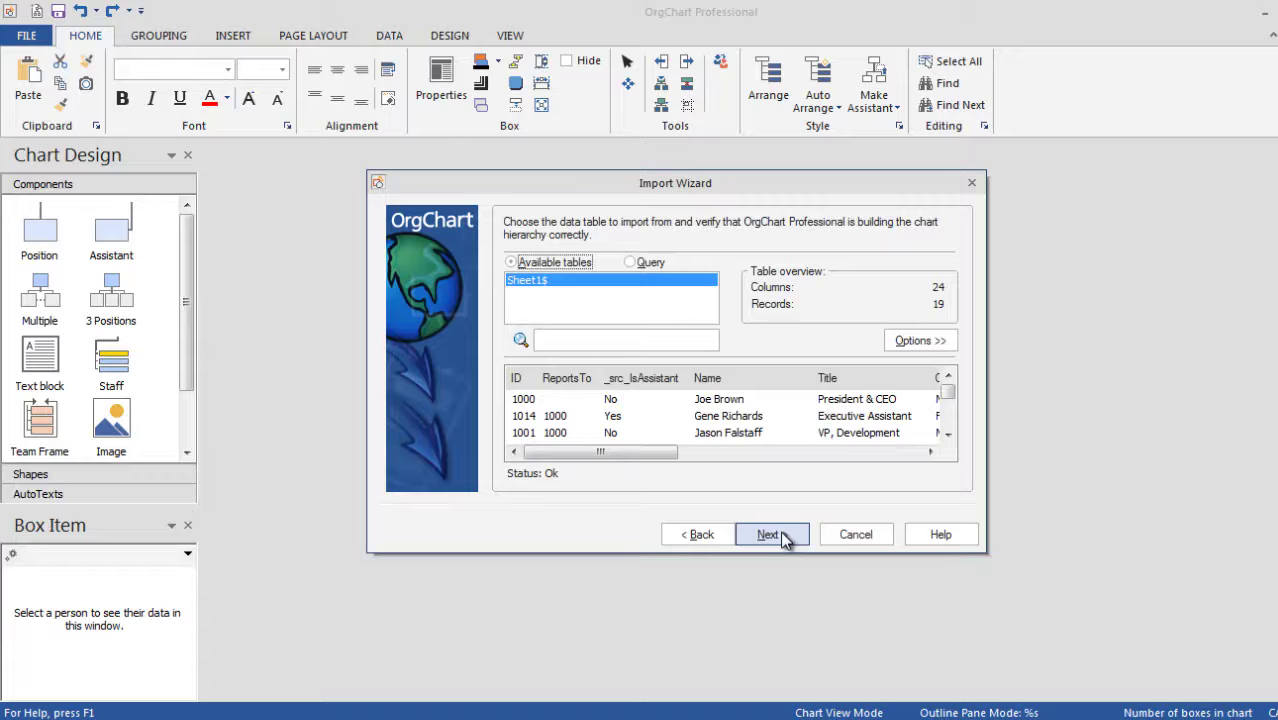
click(771, 535)
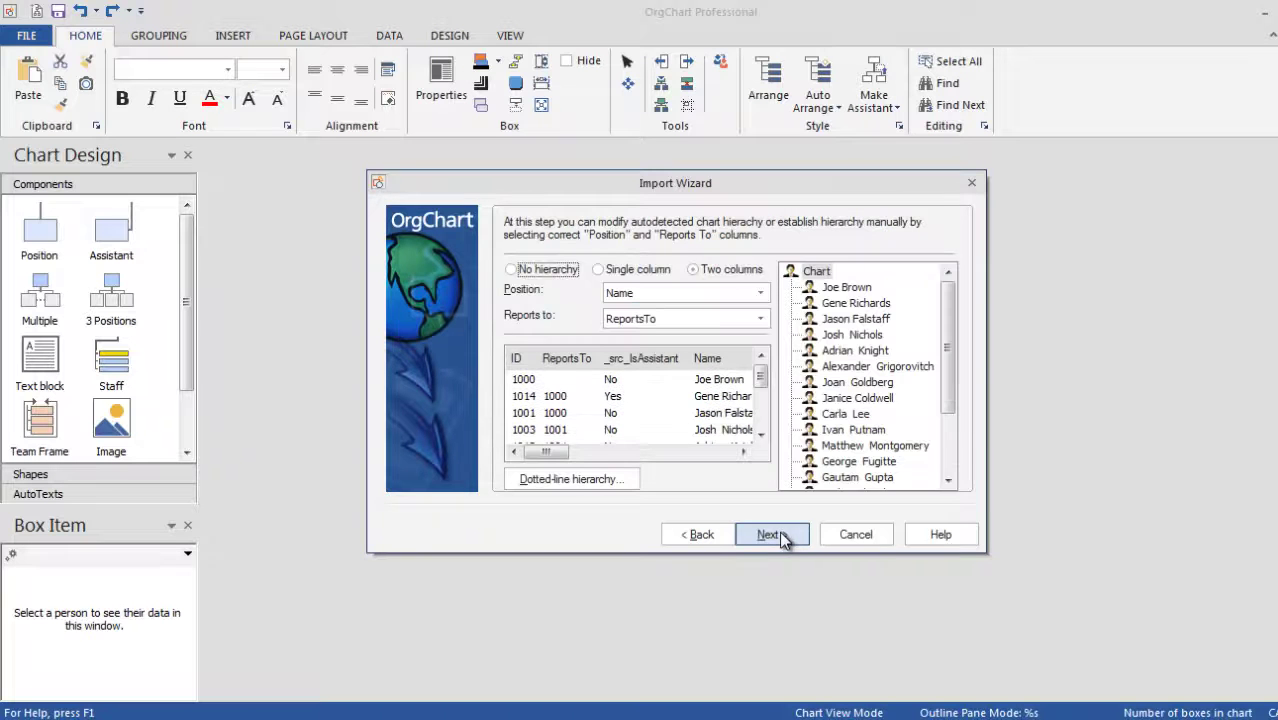
Use ID as the Position column and show Name and Title, hiding ID.
click(710, 291)
click(709, 310)
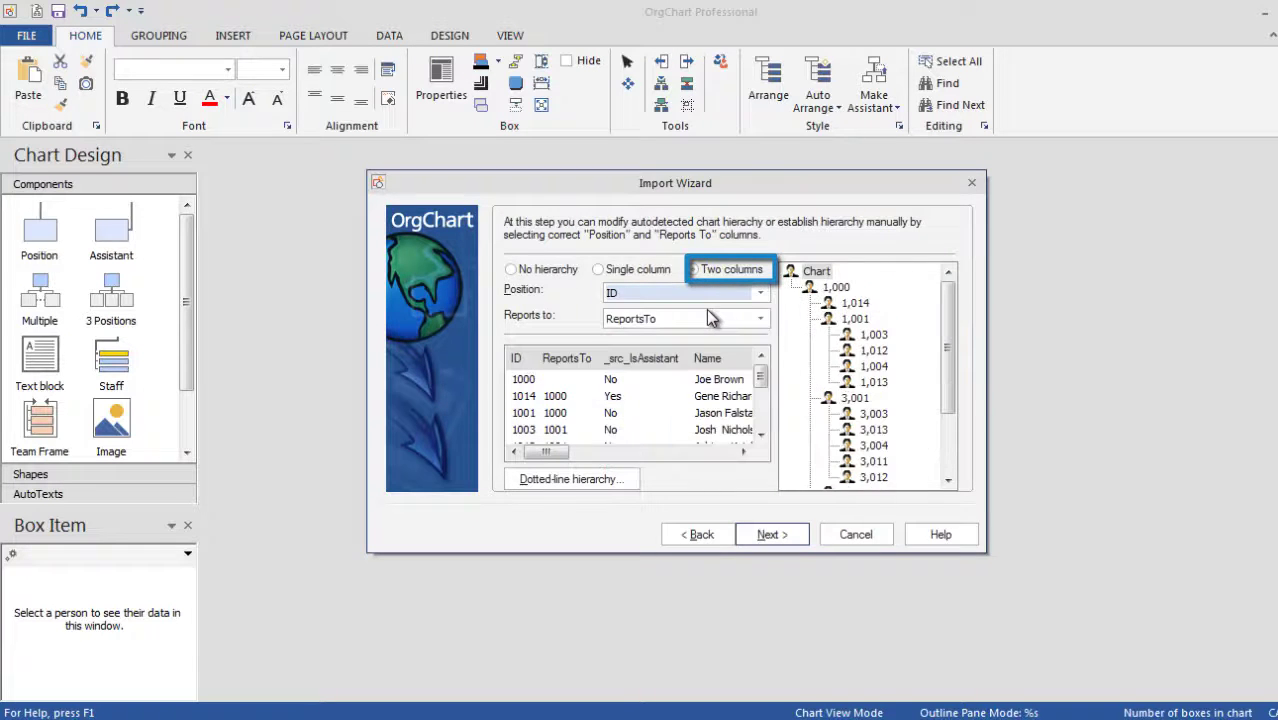
click(767, 536)
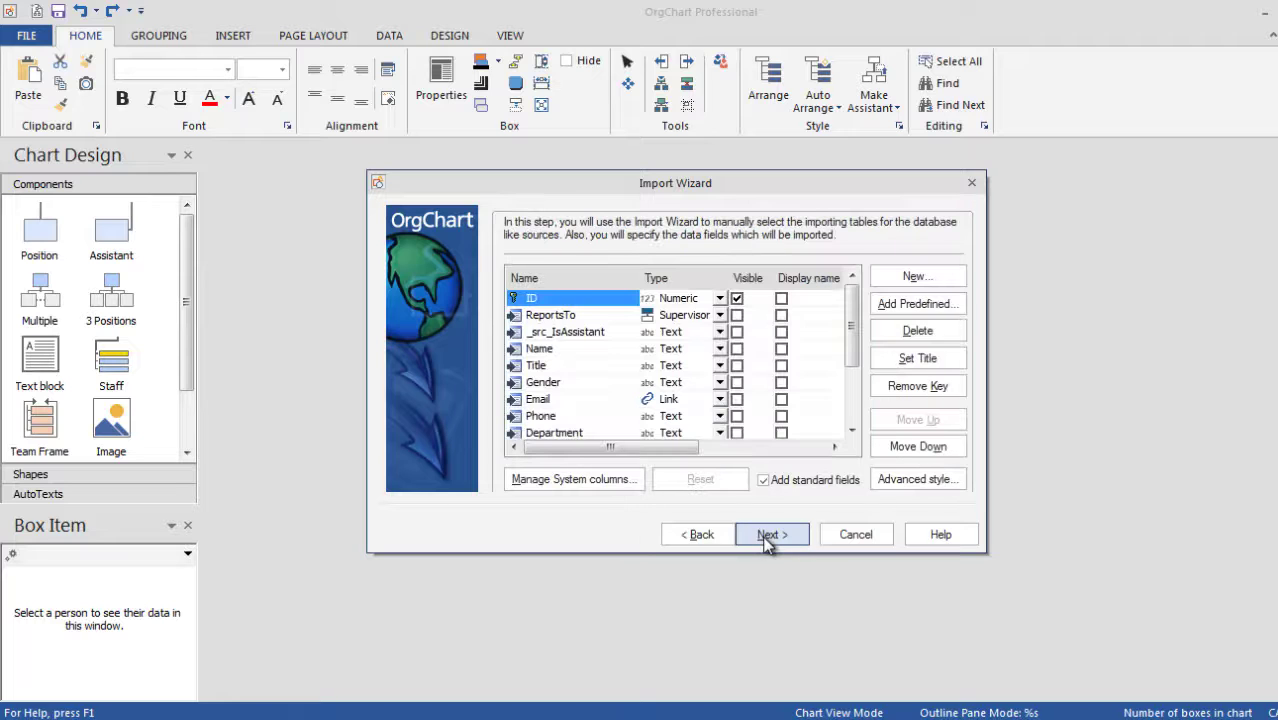
click(737, 299)
click(737, 349)
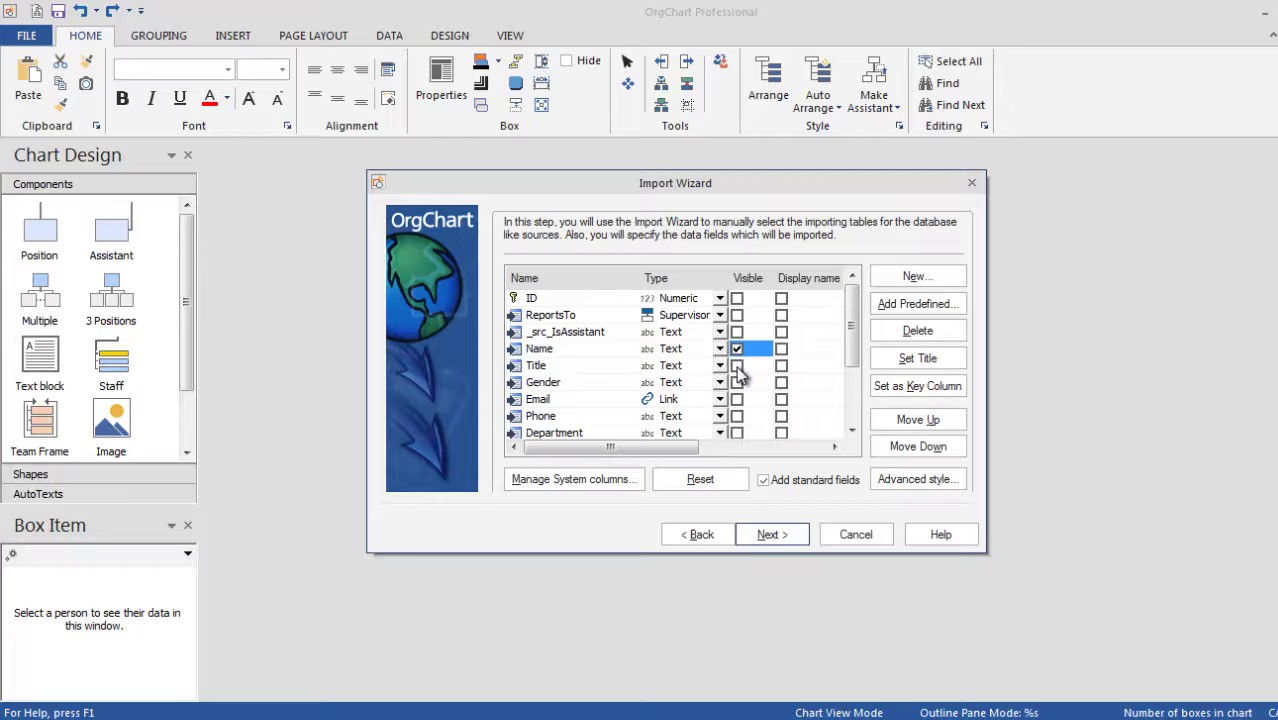
click(737, 366)
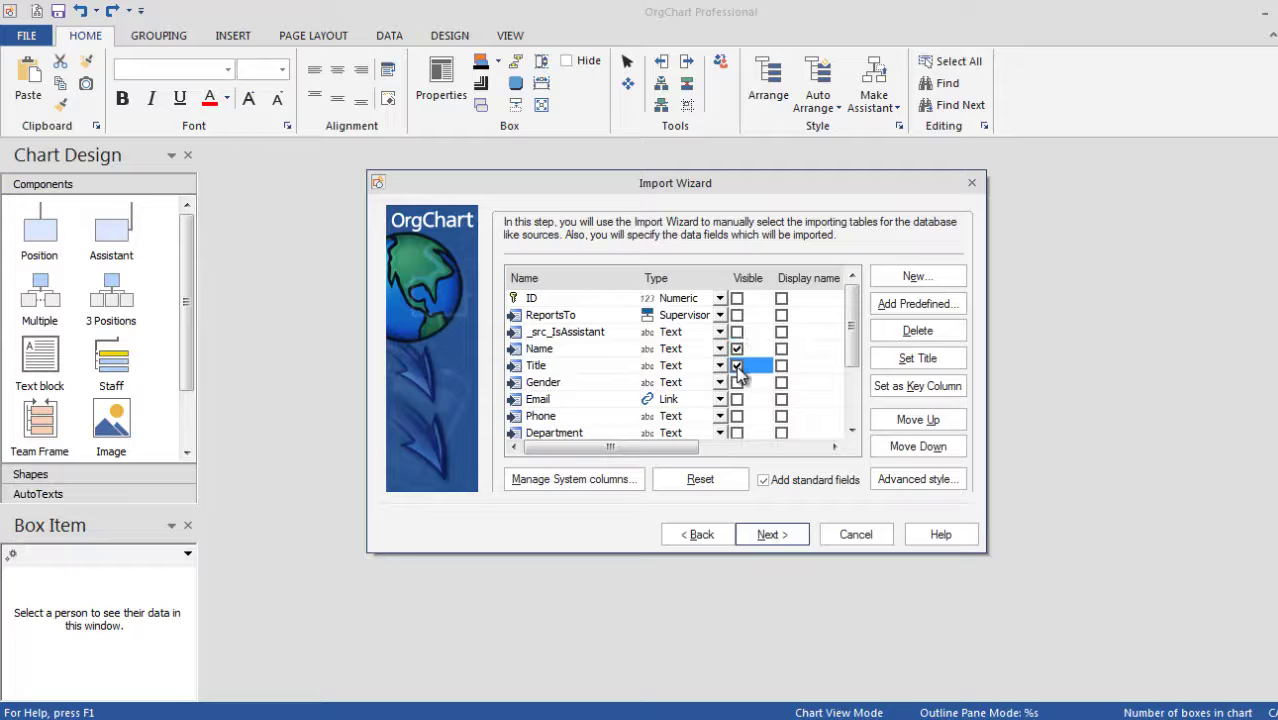
Map the _src_IsAssistant column to the IsAssistant system column.
click(575, 480)
click(554, 318)
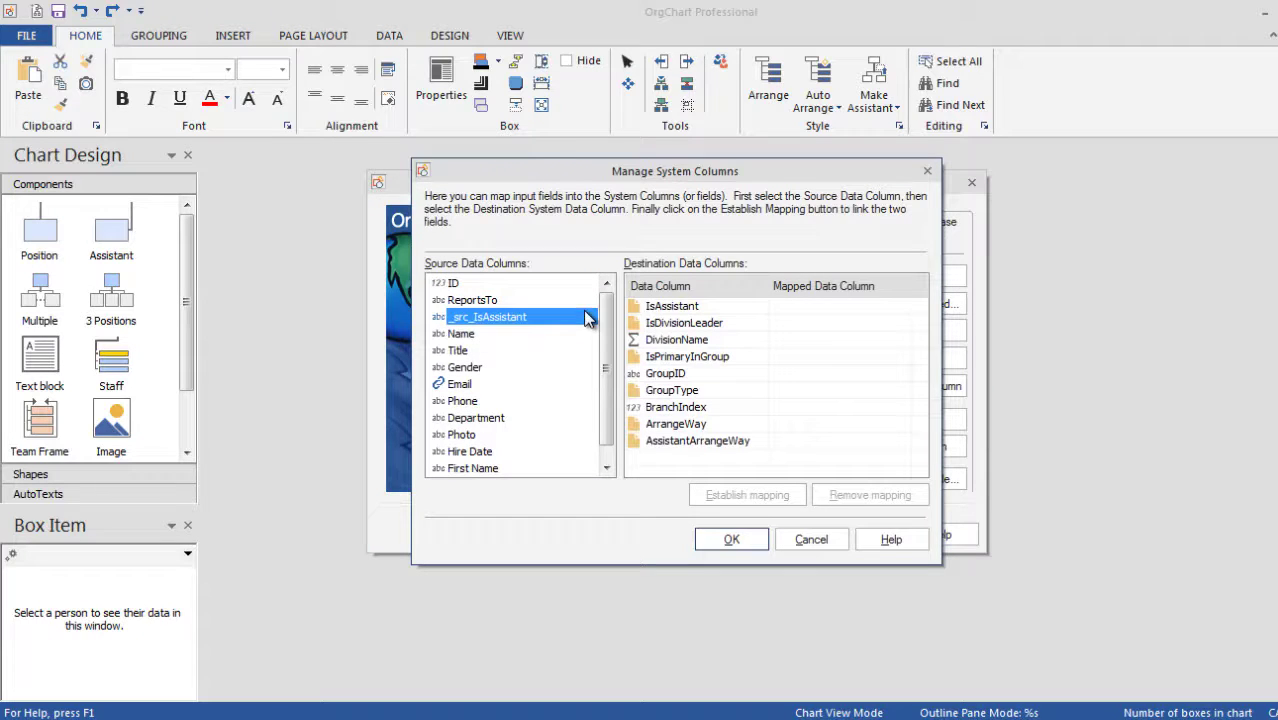
click(654, 310)
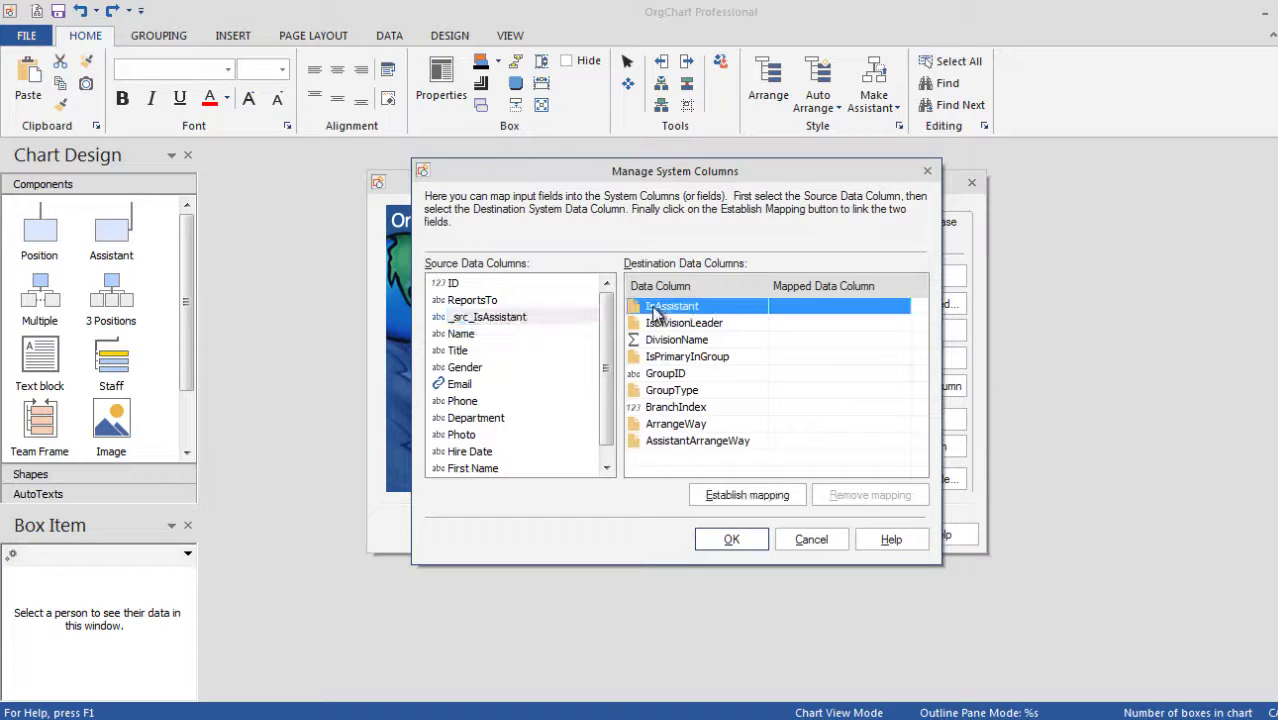
click(724, 496)
click(727, 424)
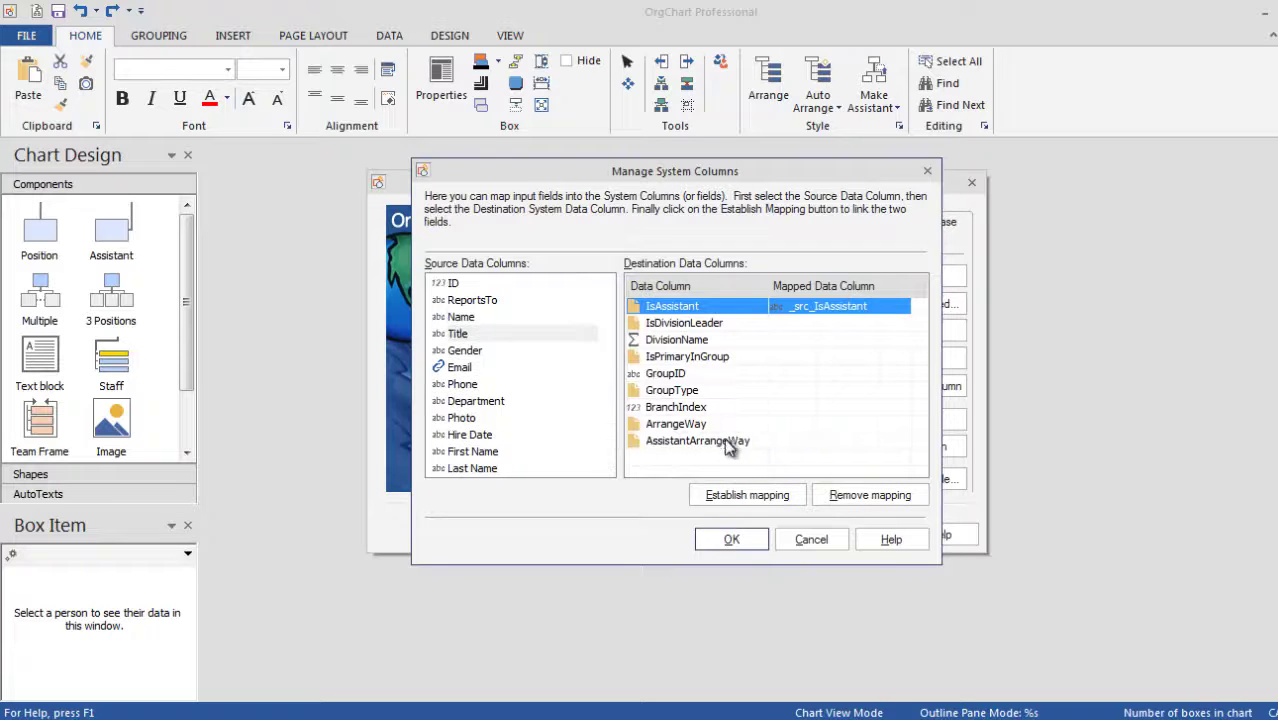
click(734, 539)
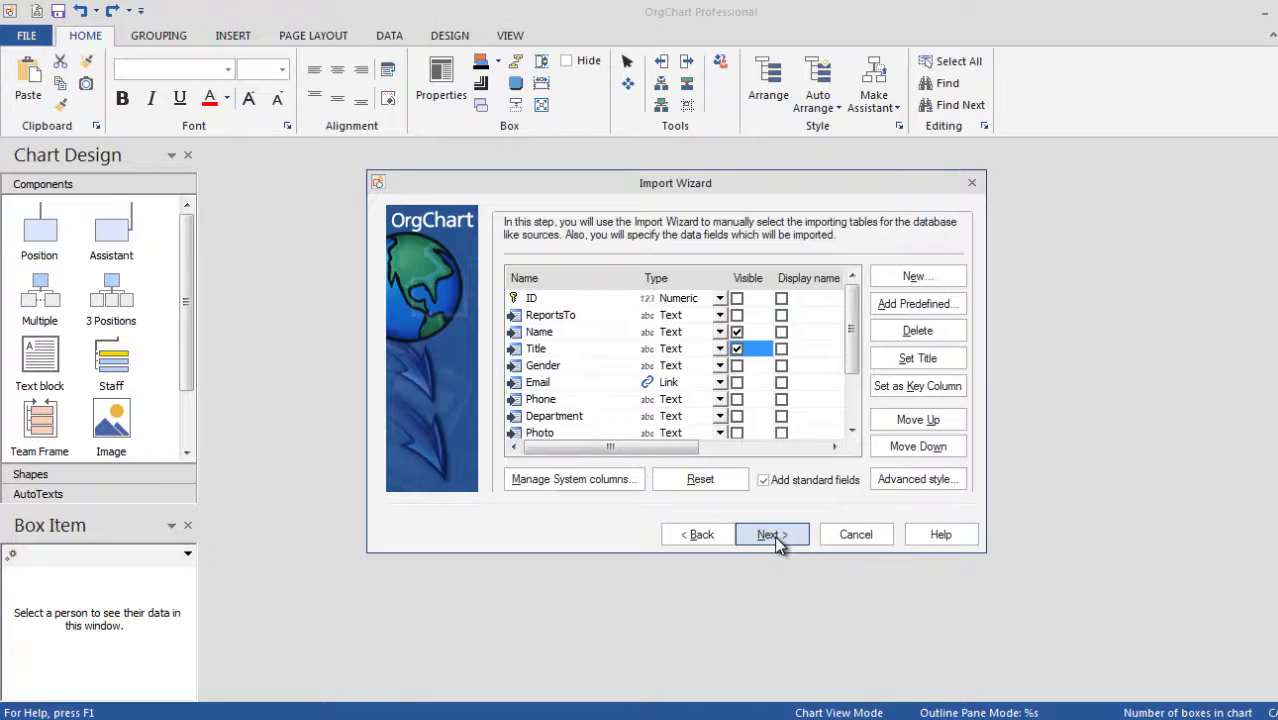
Create divisions at level 2 named by the Department column, then run the import.
scroll(778, 540, down, 2)
click(771, 535)
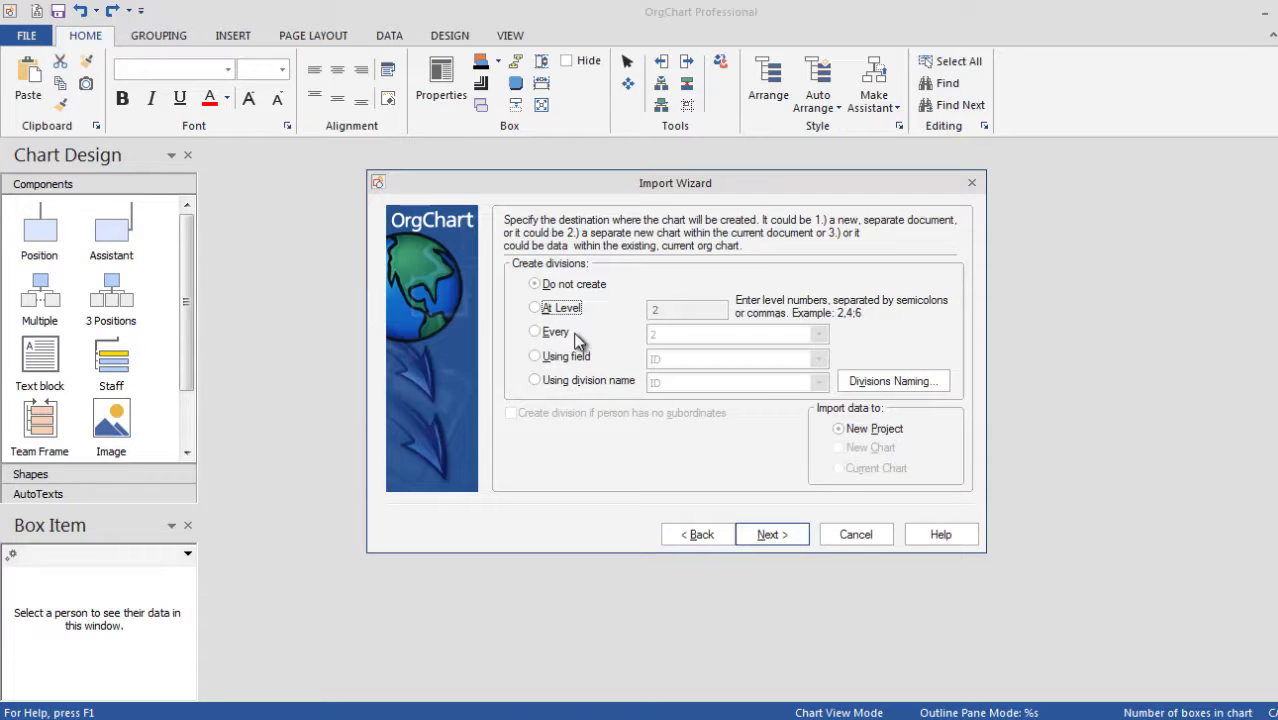
click(550, 310)
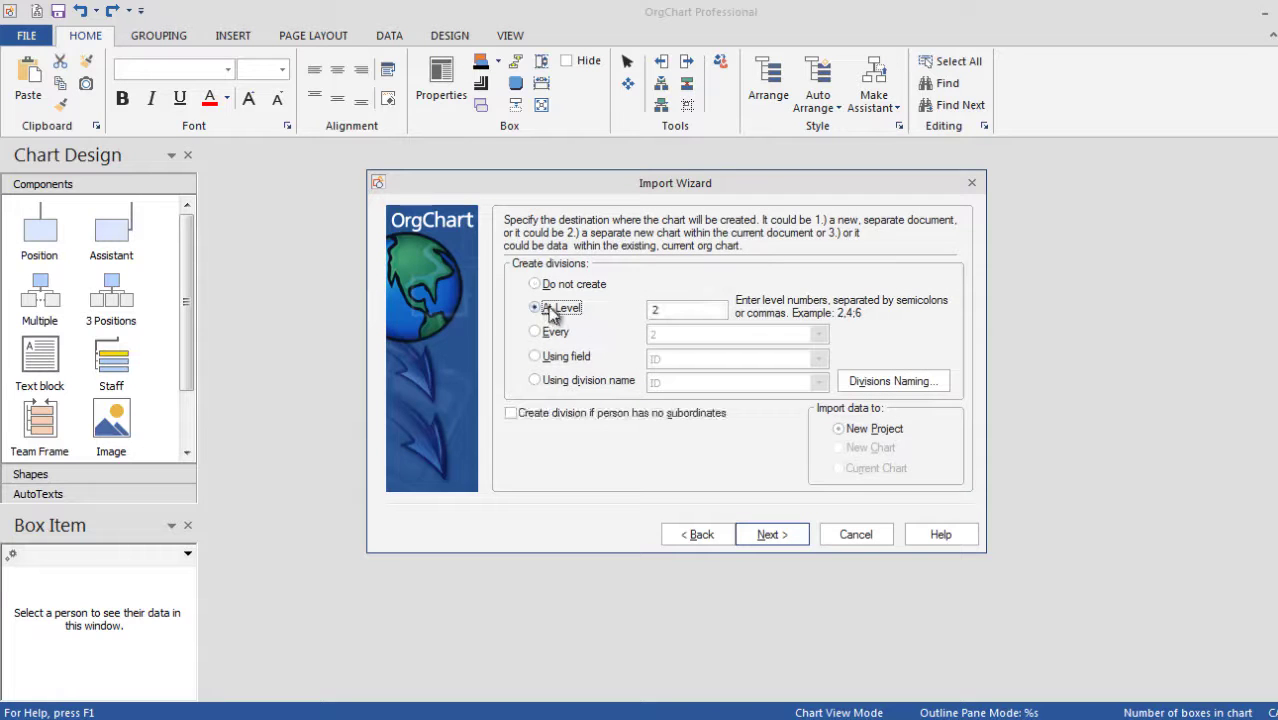
click(882, 386)
click(677, 385)
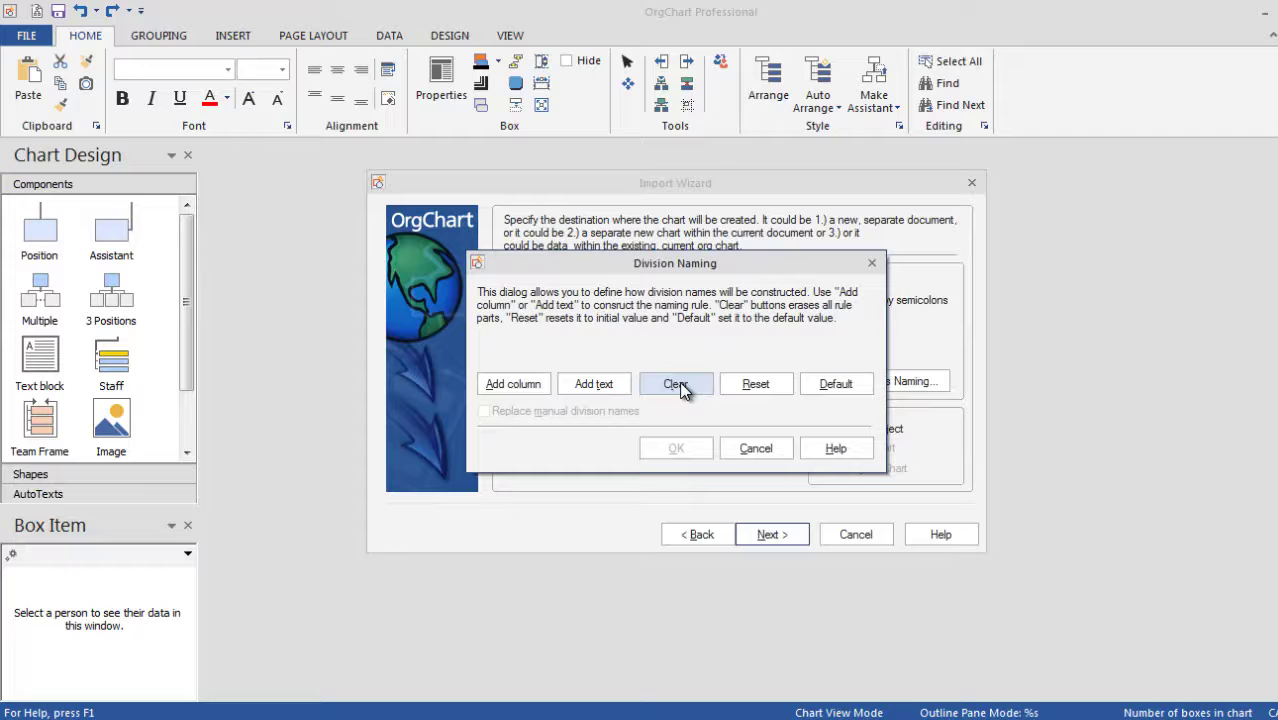
click(515, 382)
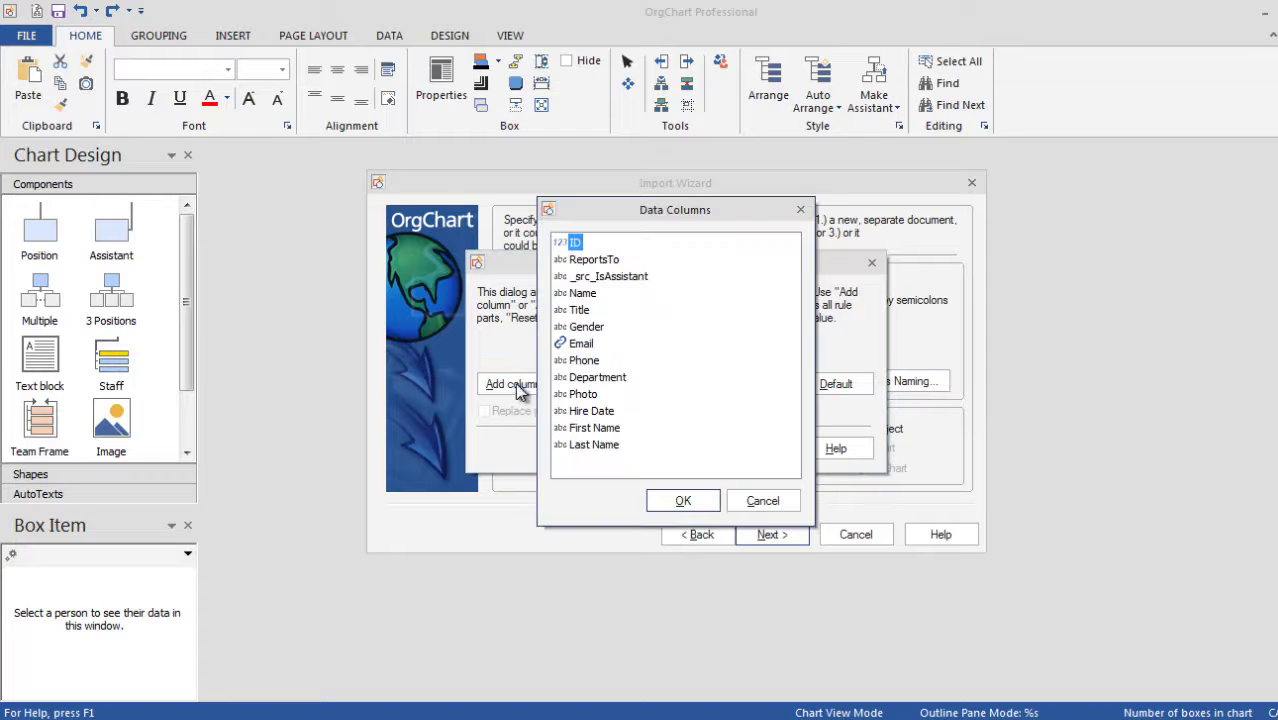
click(597, 381)
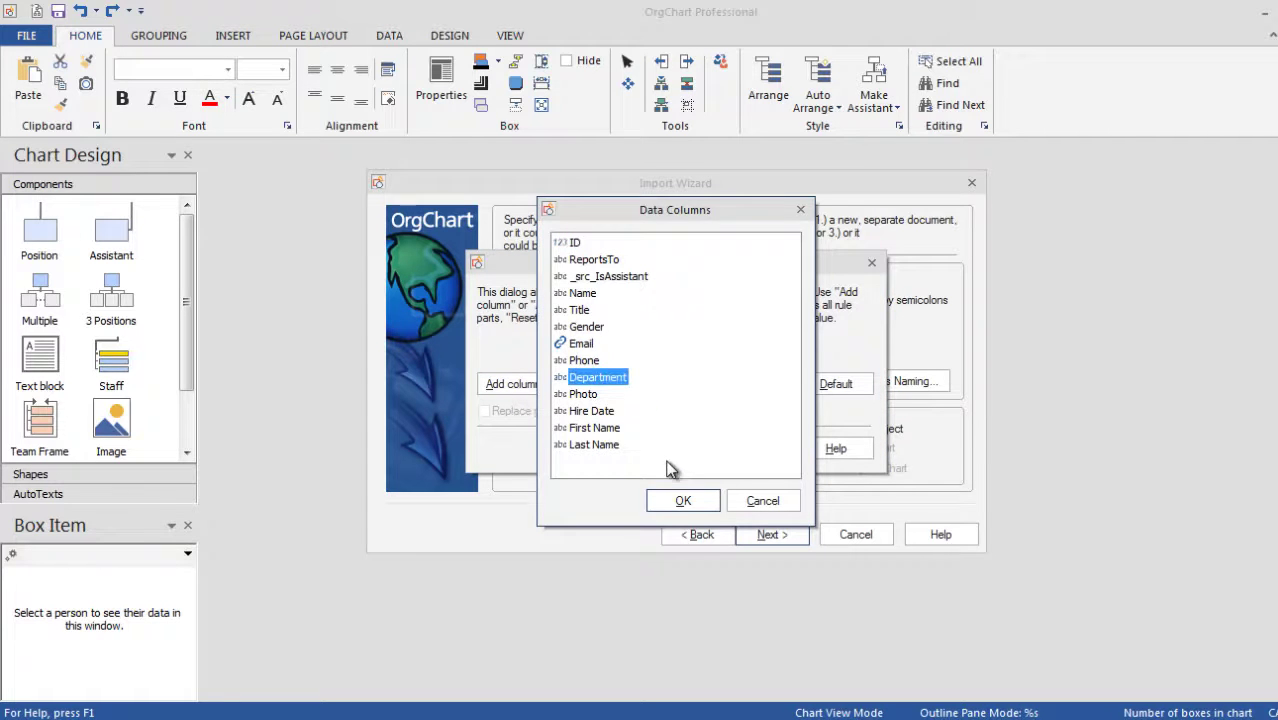
click(683, 500)
click(676, 448)
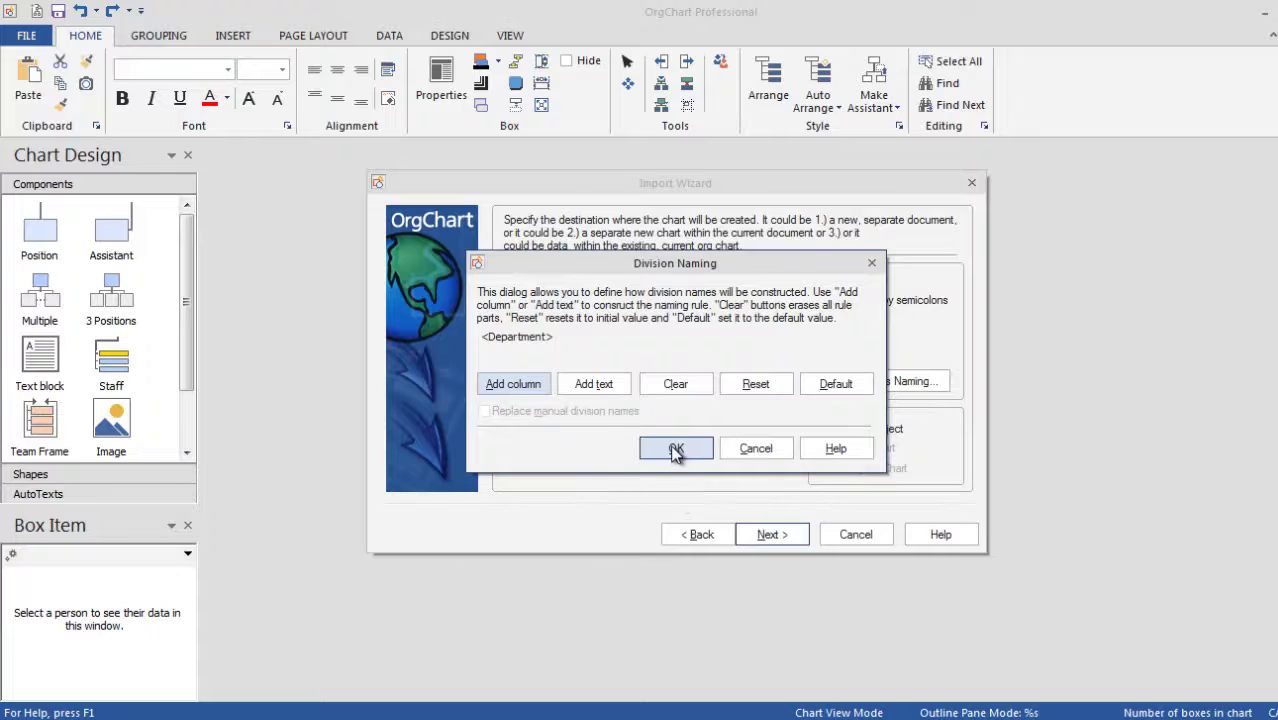
click(766, 534)
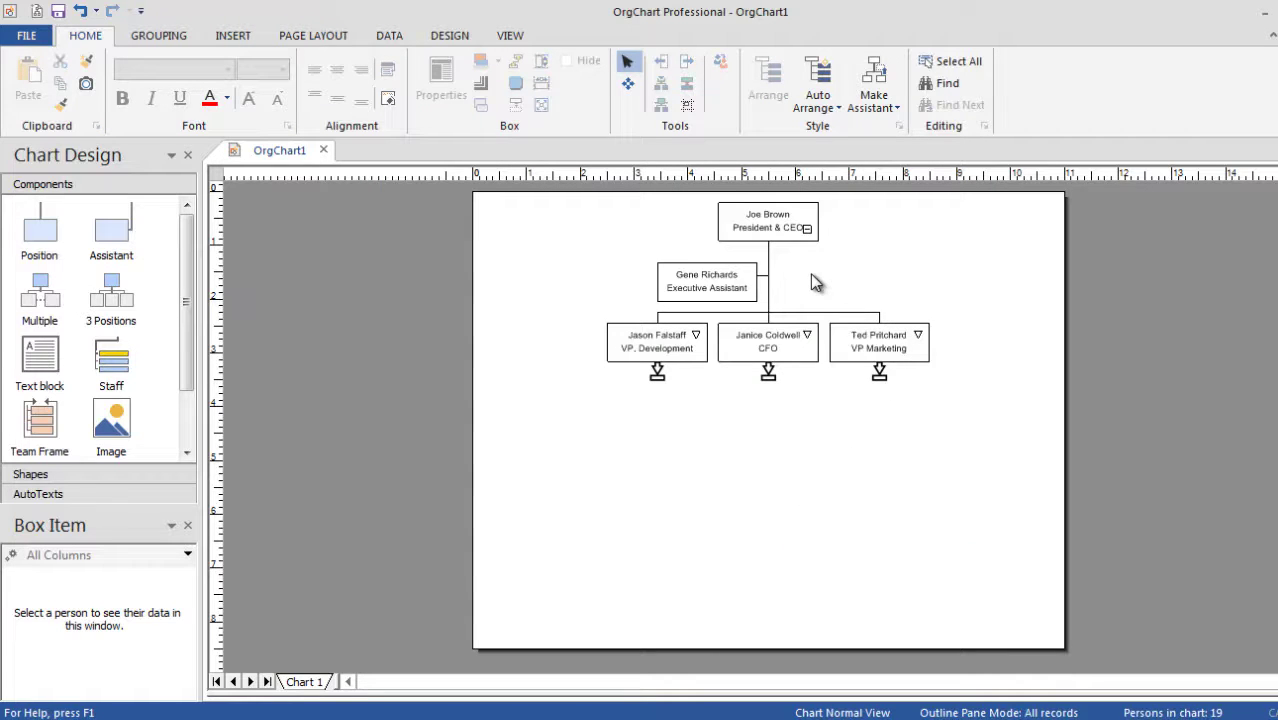
Zoom into the chart and enter a 100 pt chart top margin.
click(510, 36)
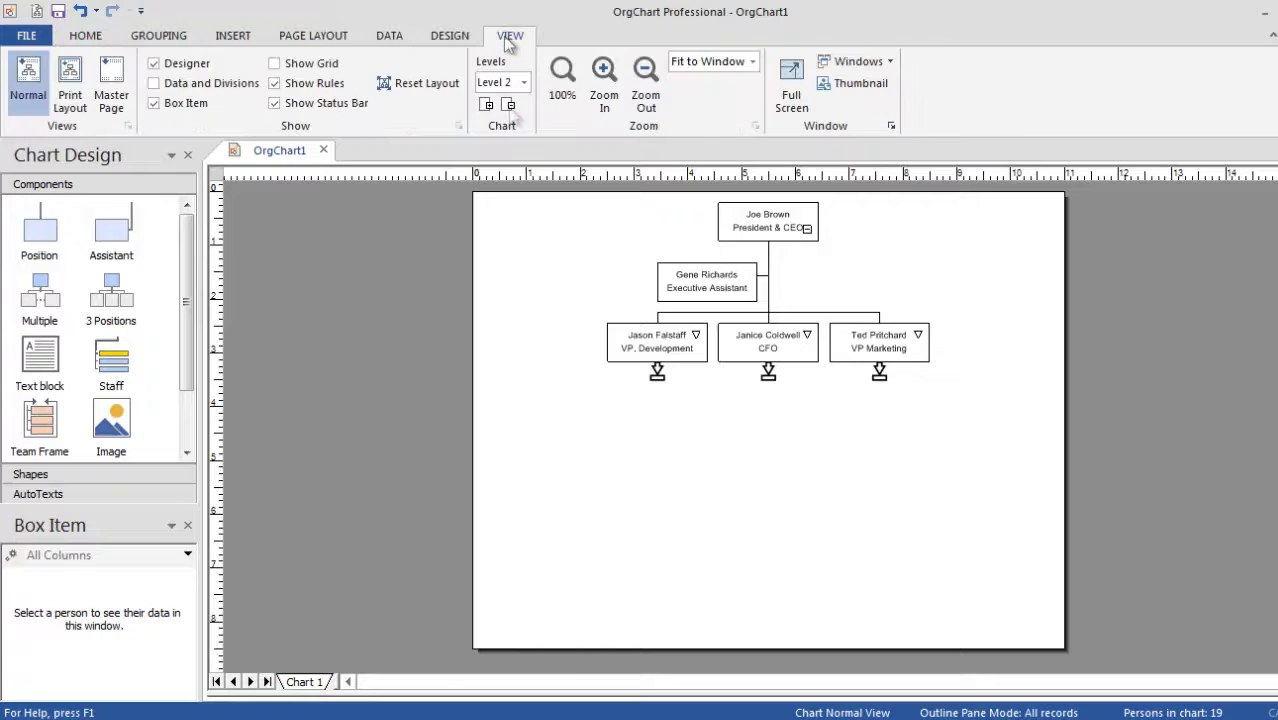
click(604, 90)
click(606, 94)
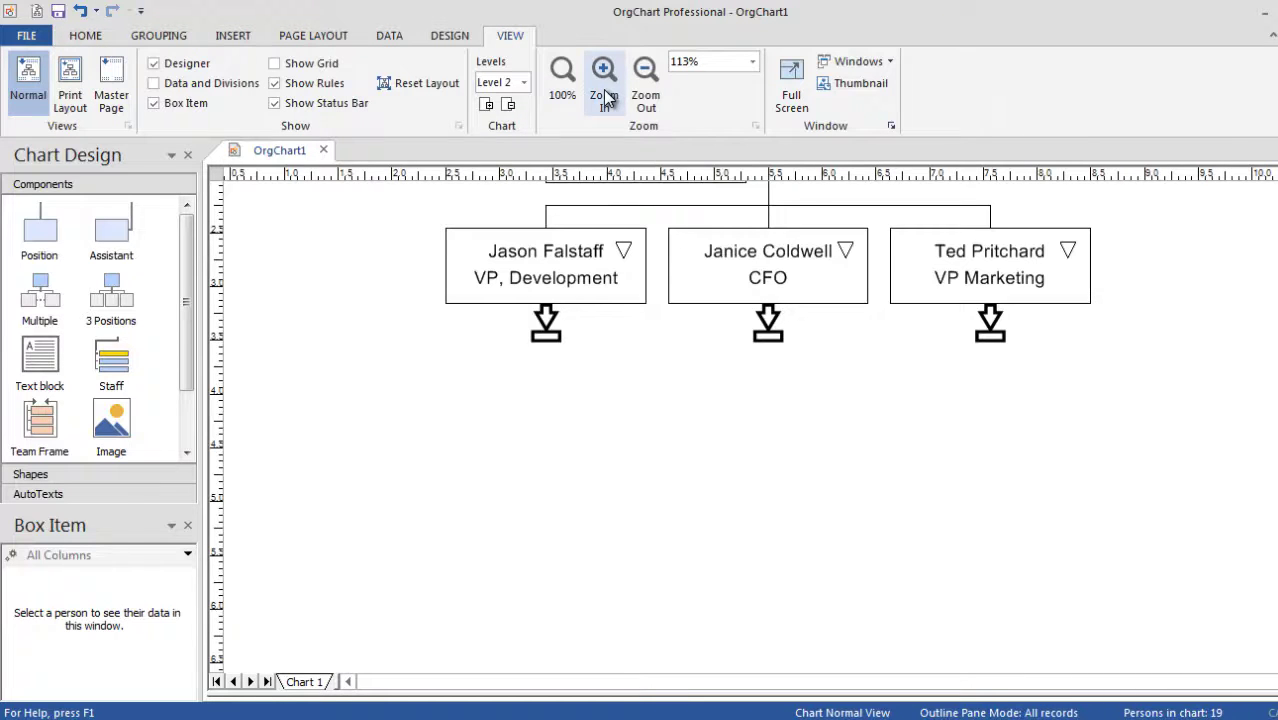
scroll(902, 357, up, 5)
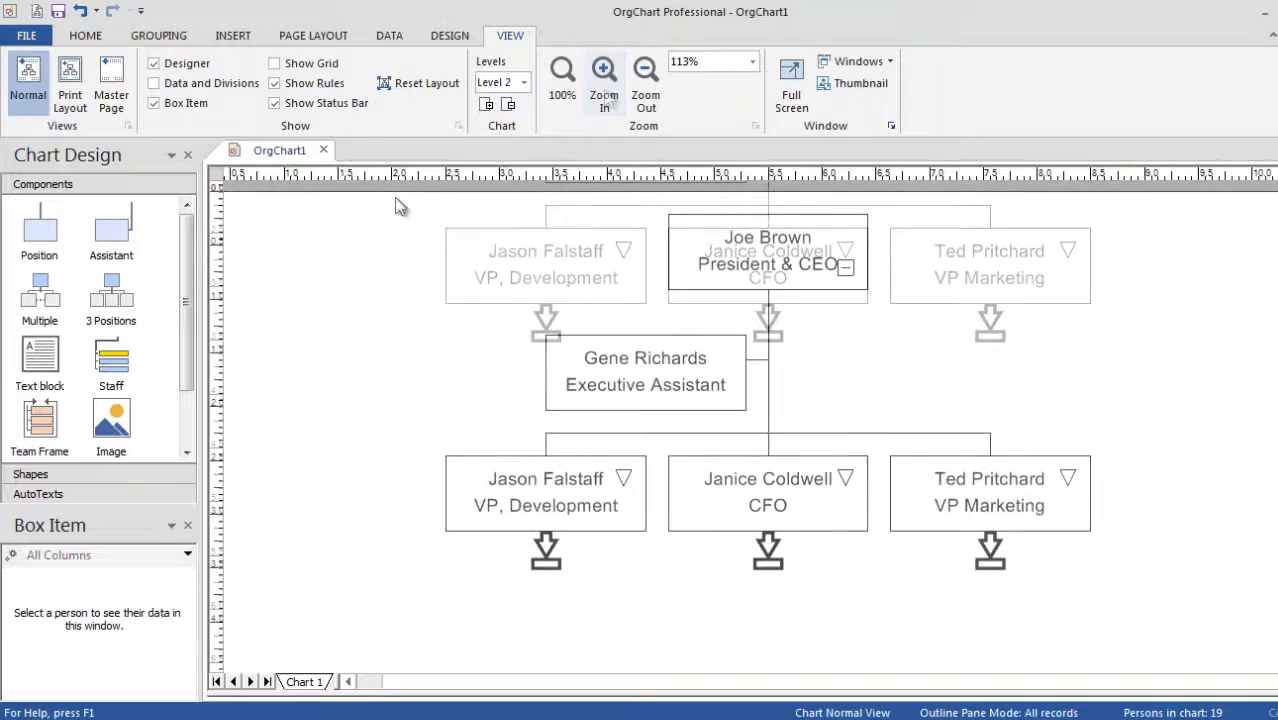
click(322, 38)
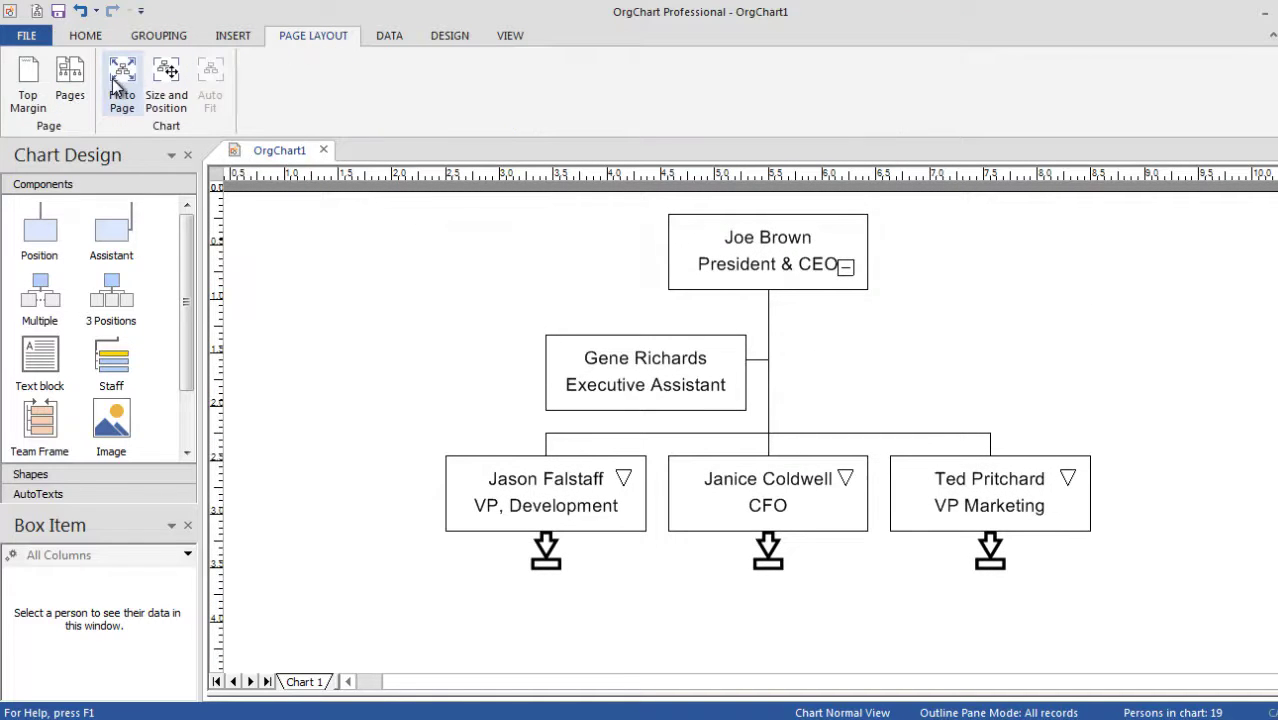
click(28, 88)
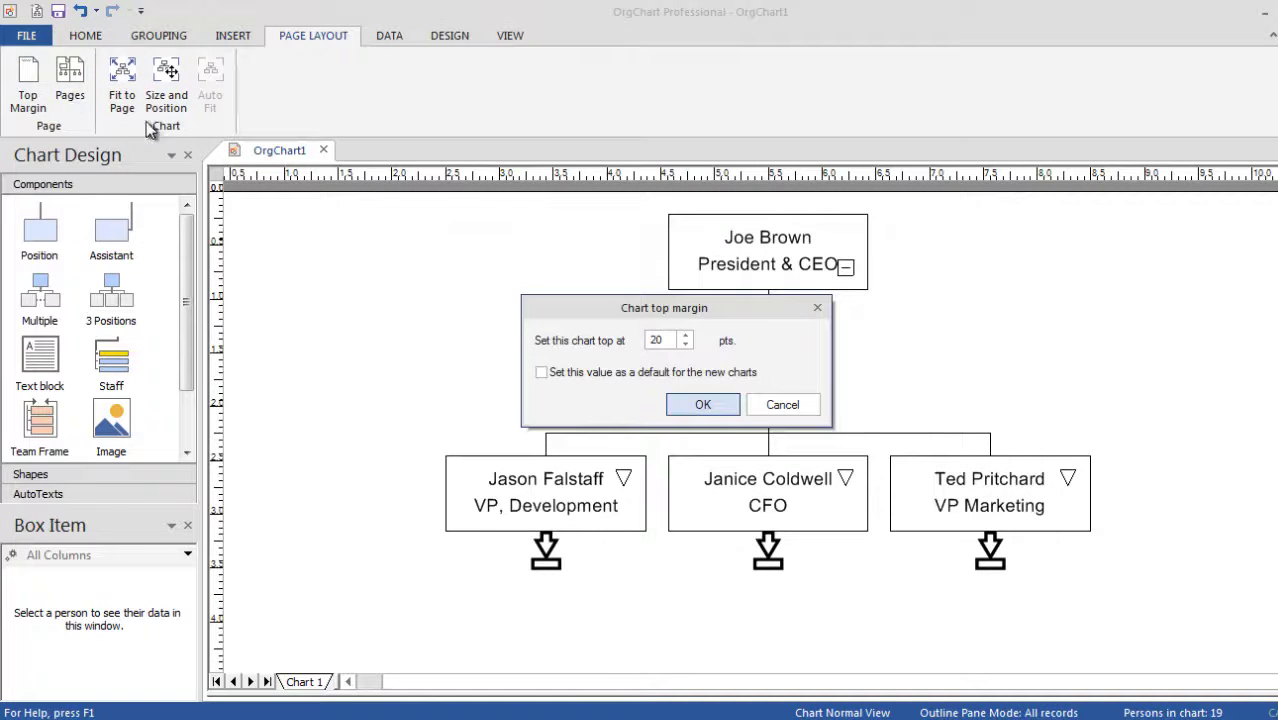
click(655, 340)
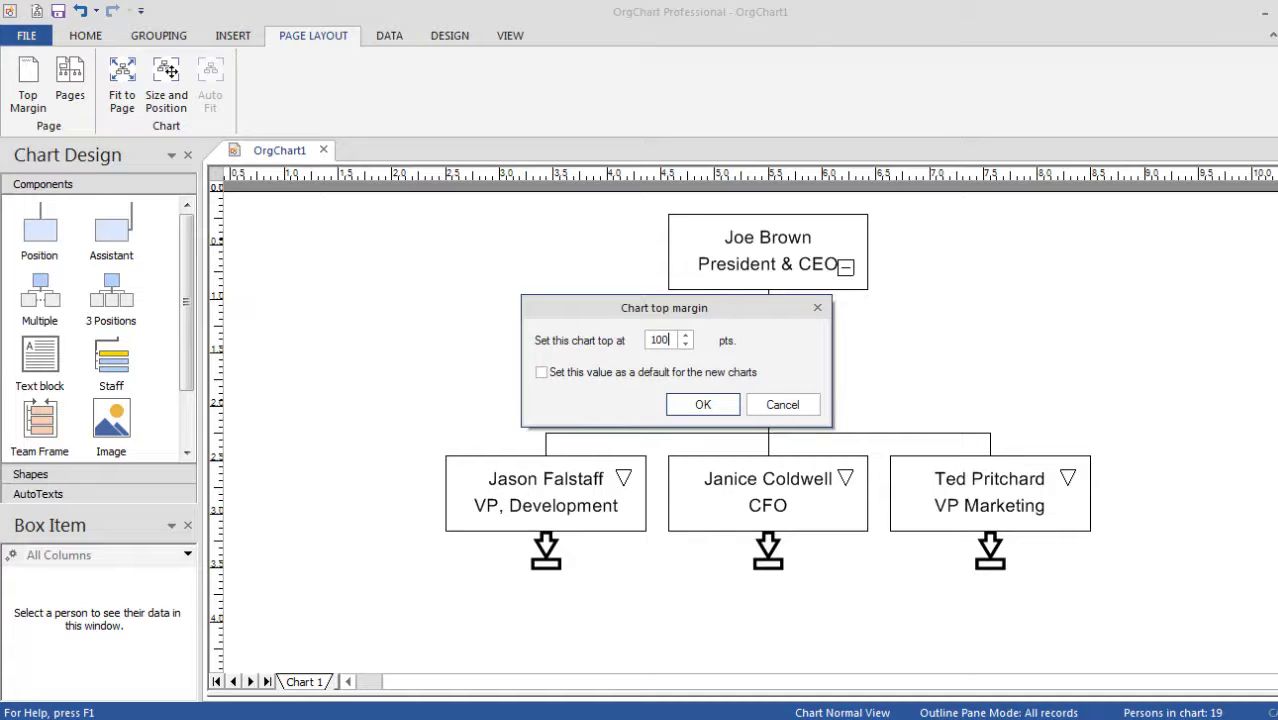
Apply the 100 pt margin, then give all boxes a photo column, Department and titled Headcount.
click(708, 408)
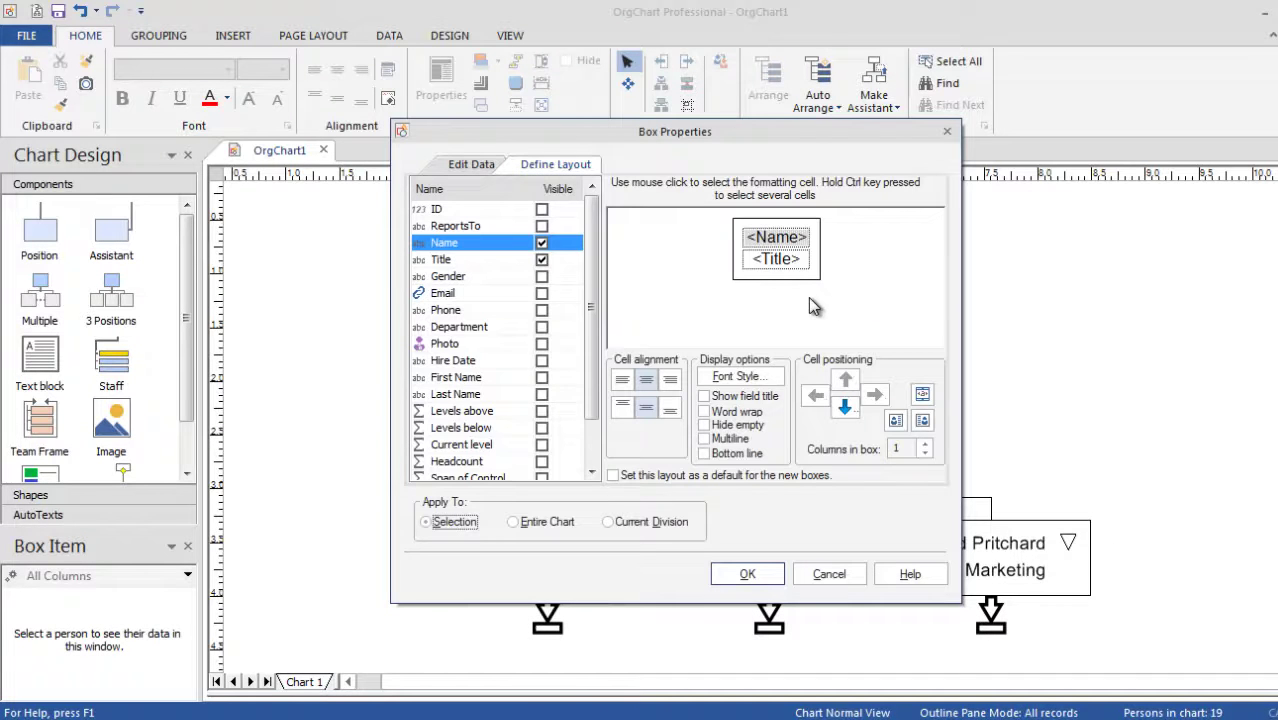
click(881, 293)
click(541, 327)
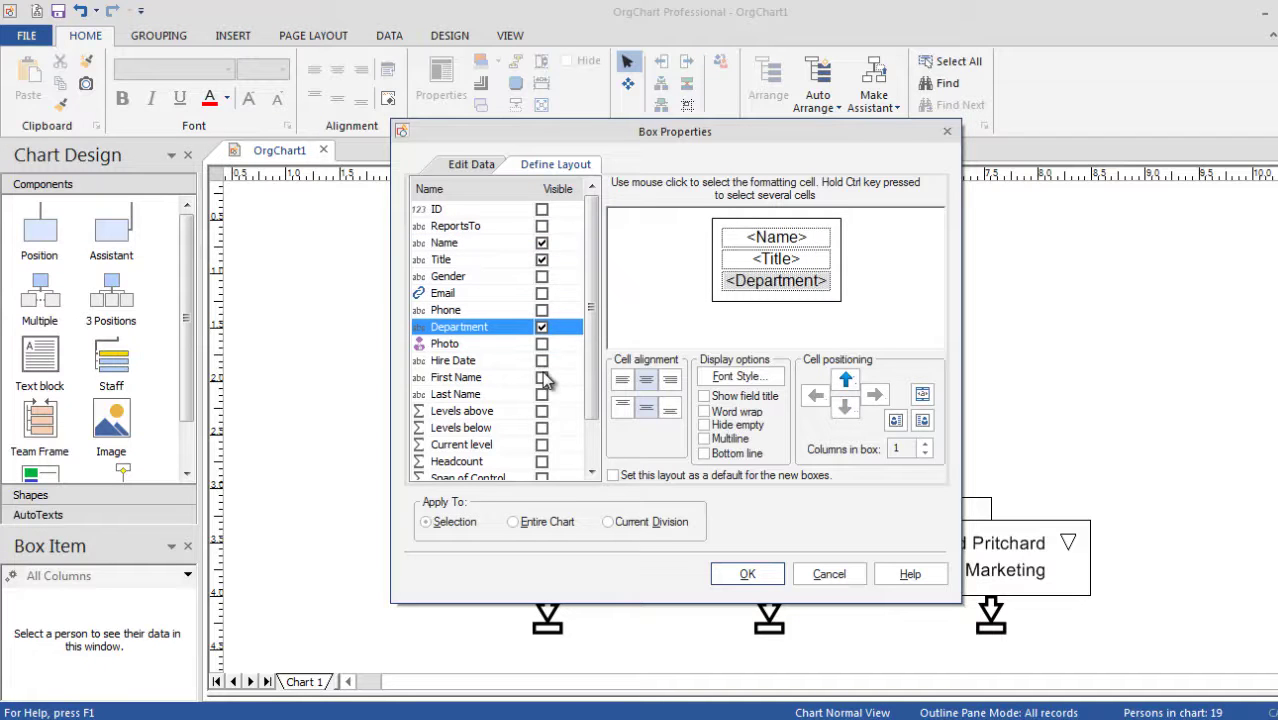
click(541, 463)
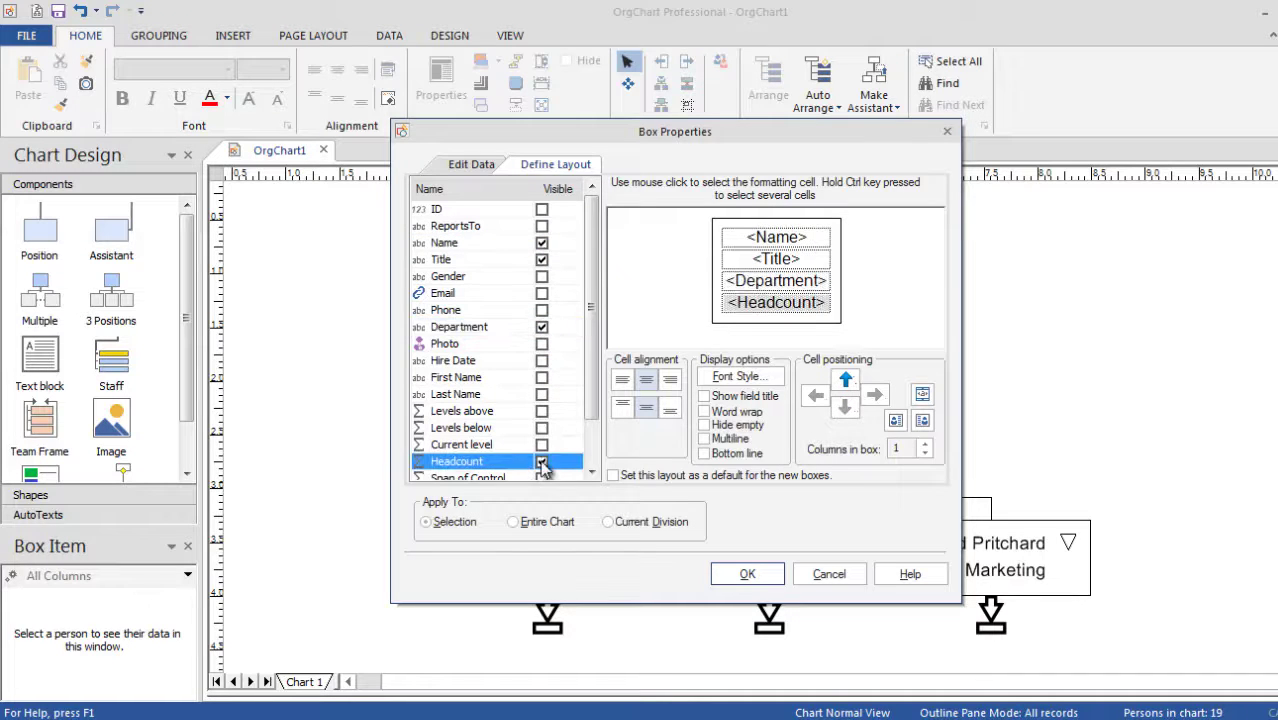
click(541, 344)
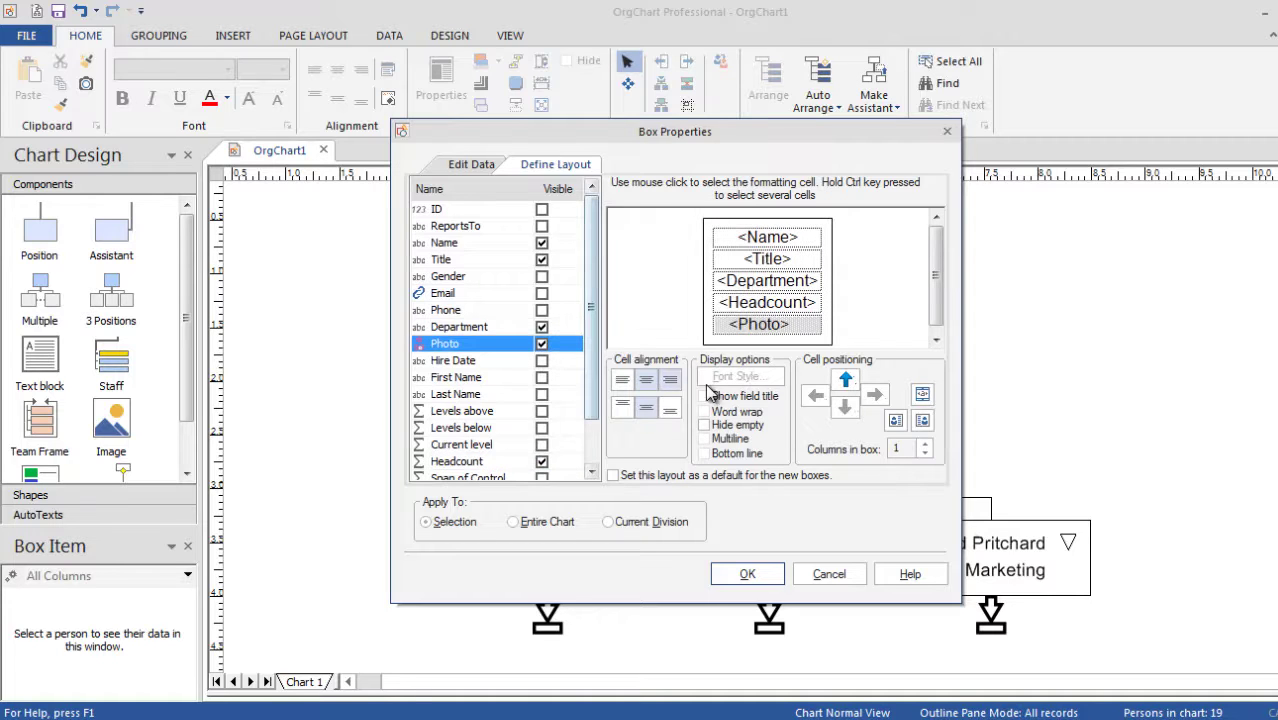
click(895, 421)
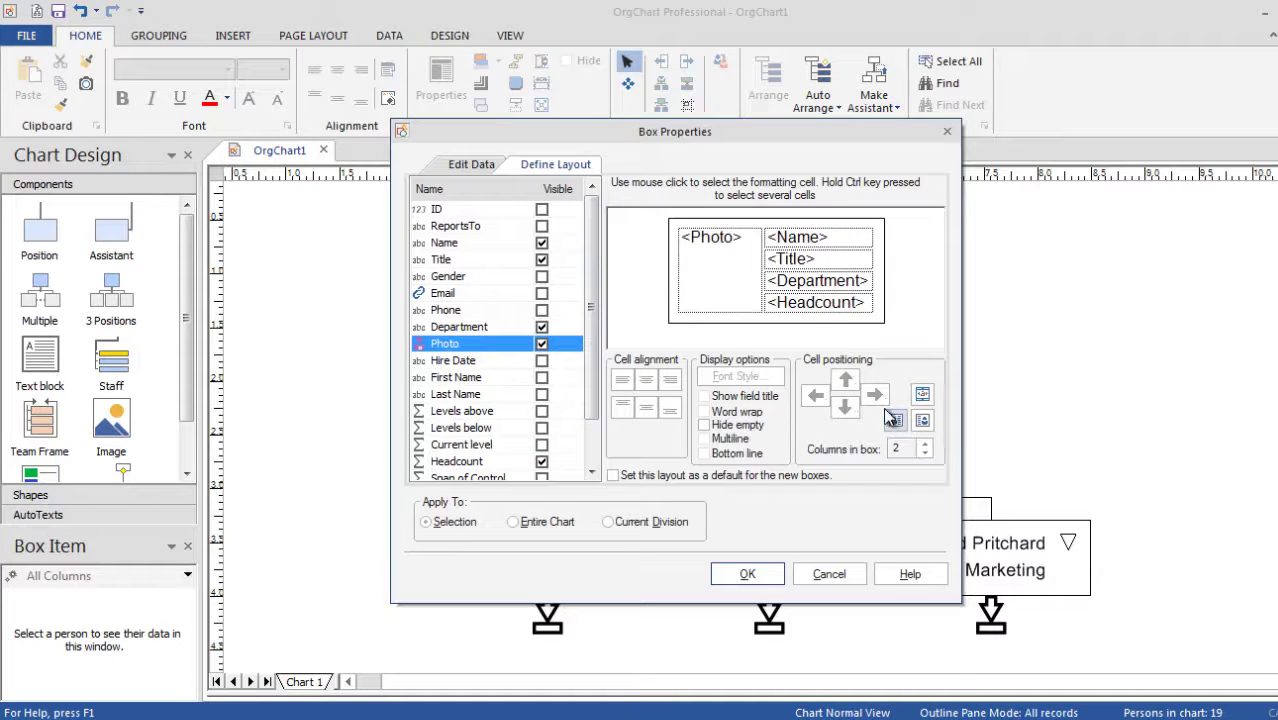
click(838, 304)
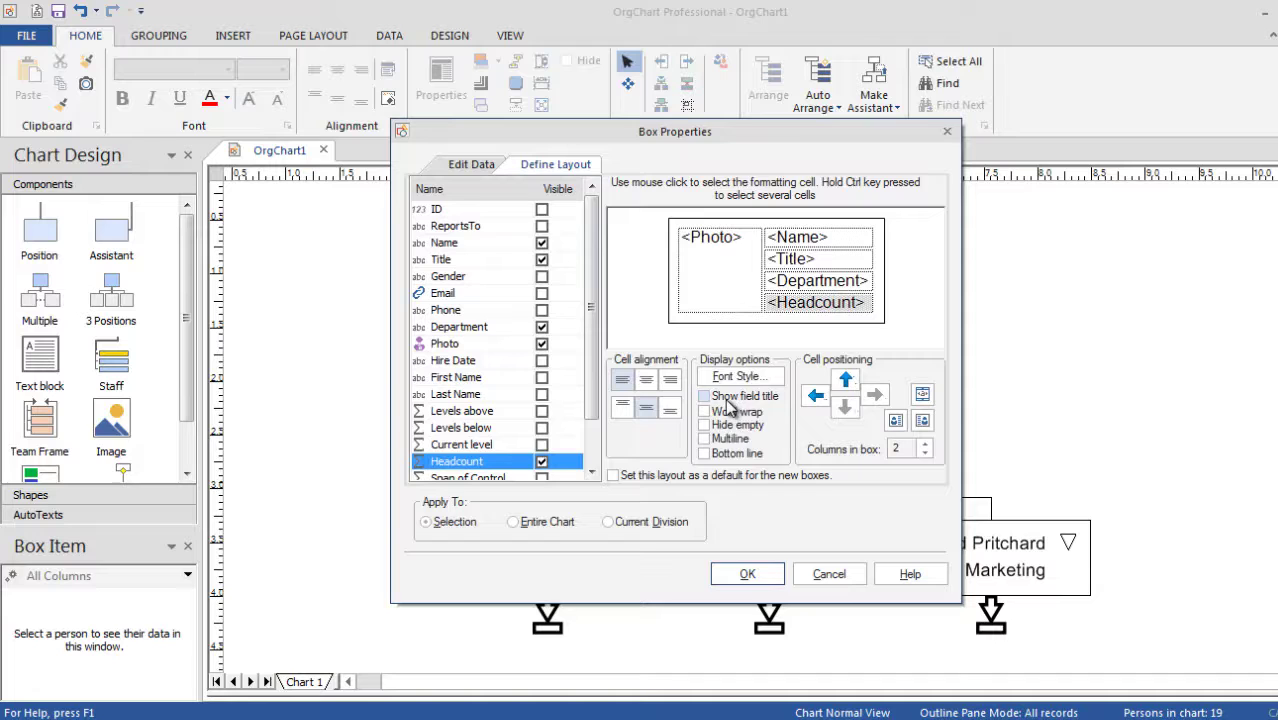
click(706, 397)
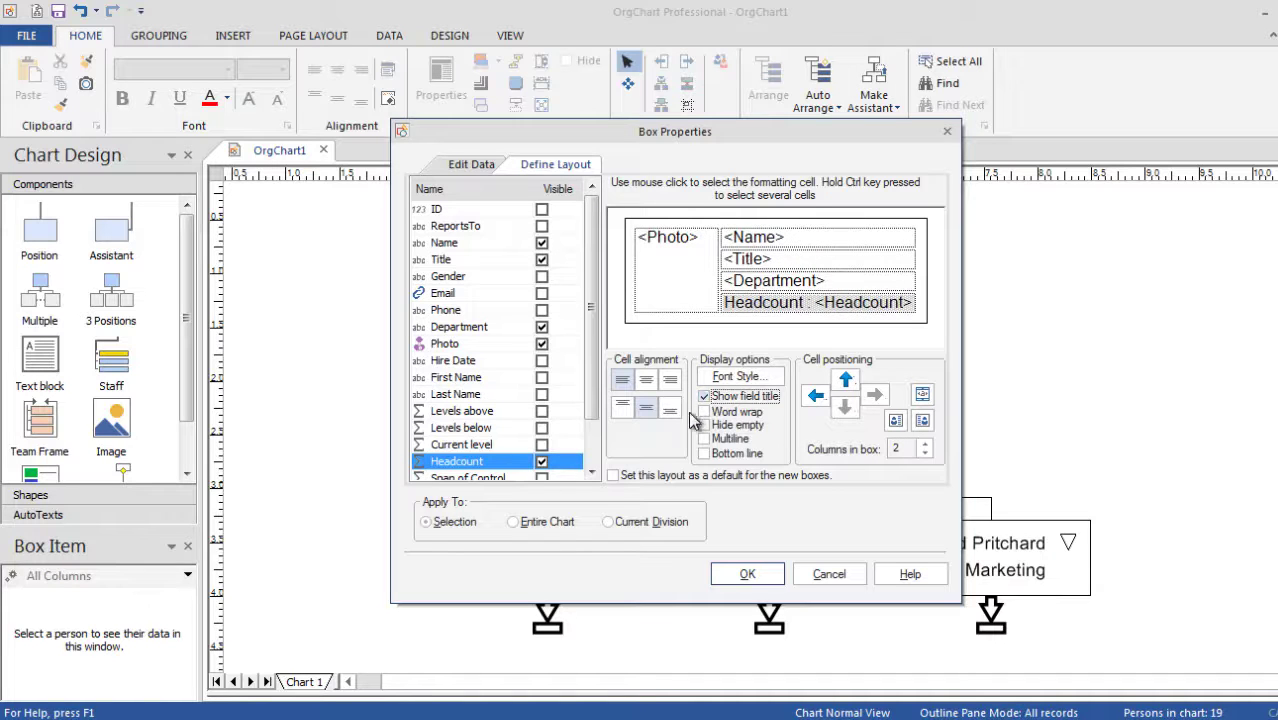
click(562, 521)
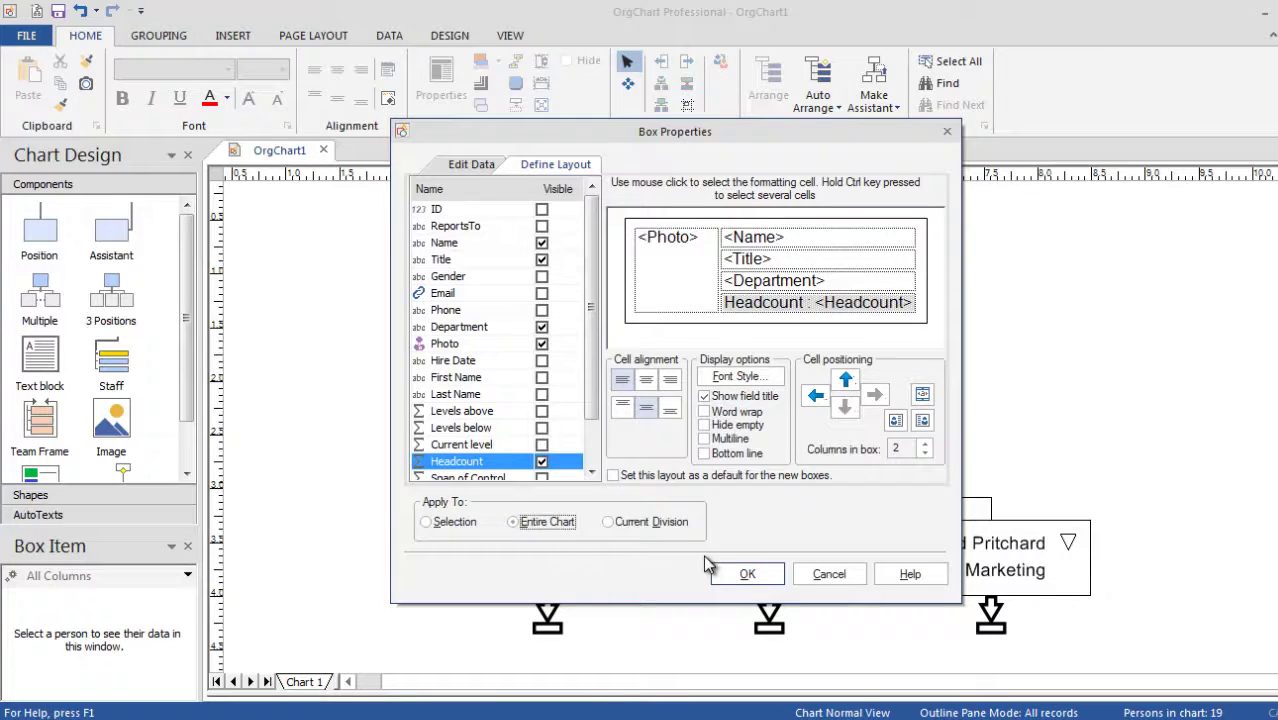
click(747, 575)
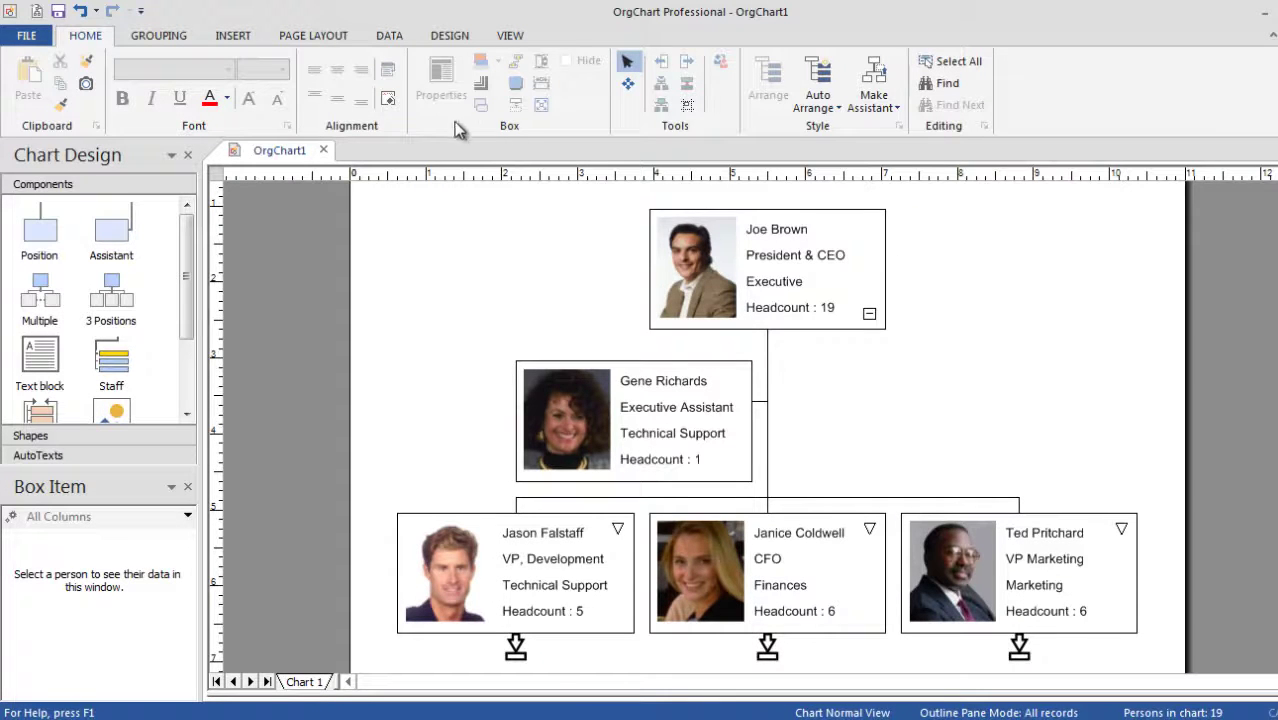
Switch to the DATA ribbon commands.
click(382, 40)
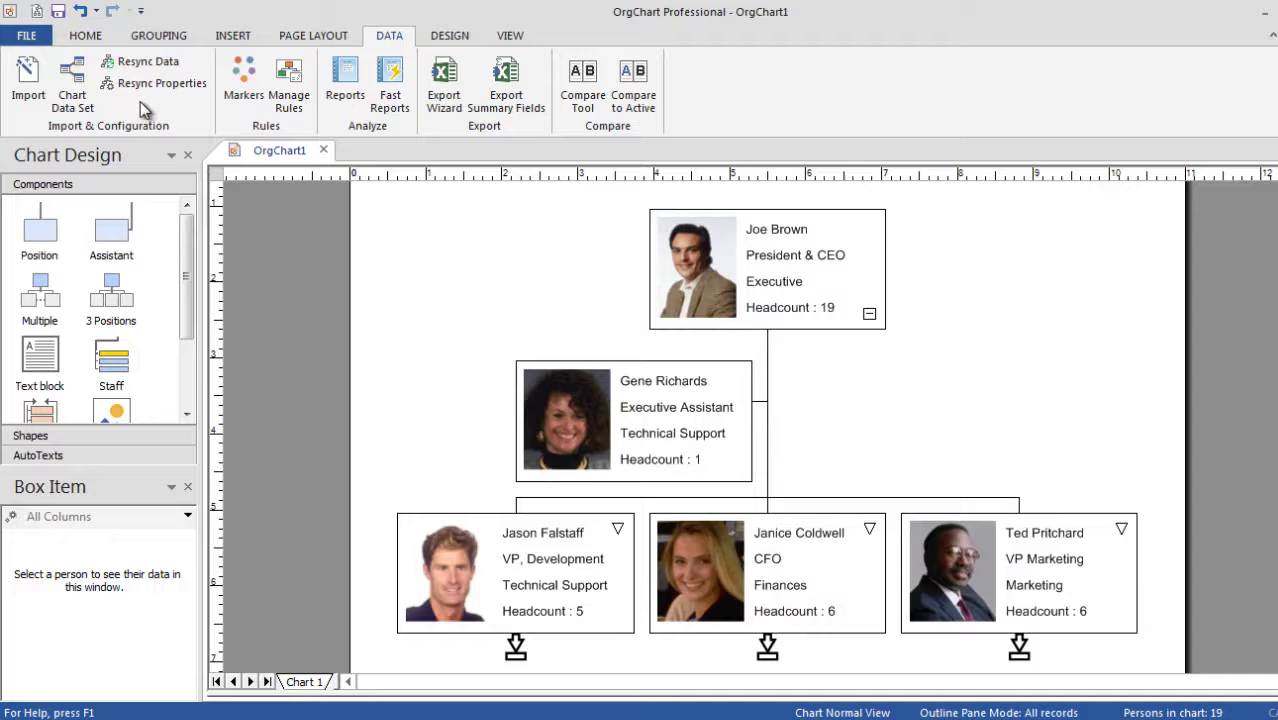
Add a new Calculated data set field named Male.
click(72, 88)
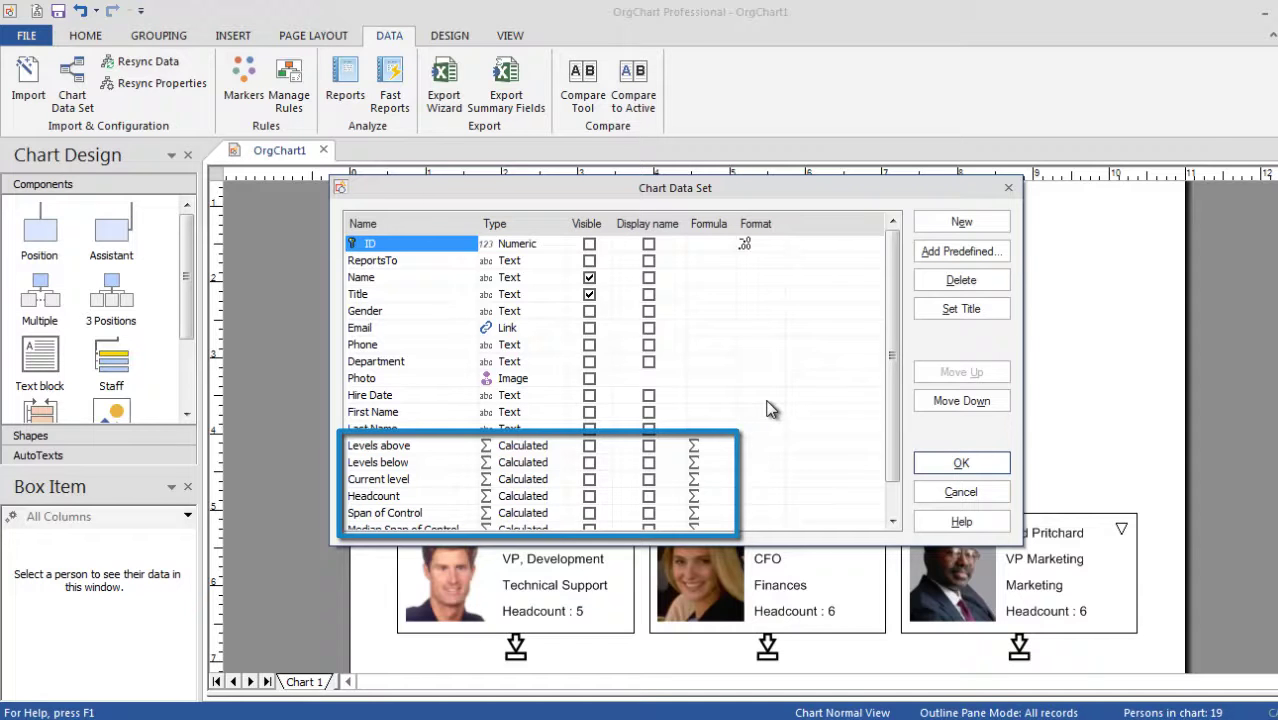
click(935, 224)
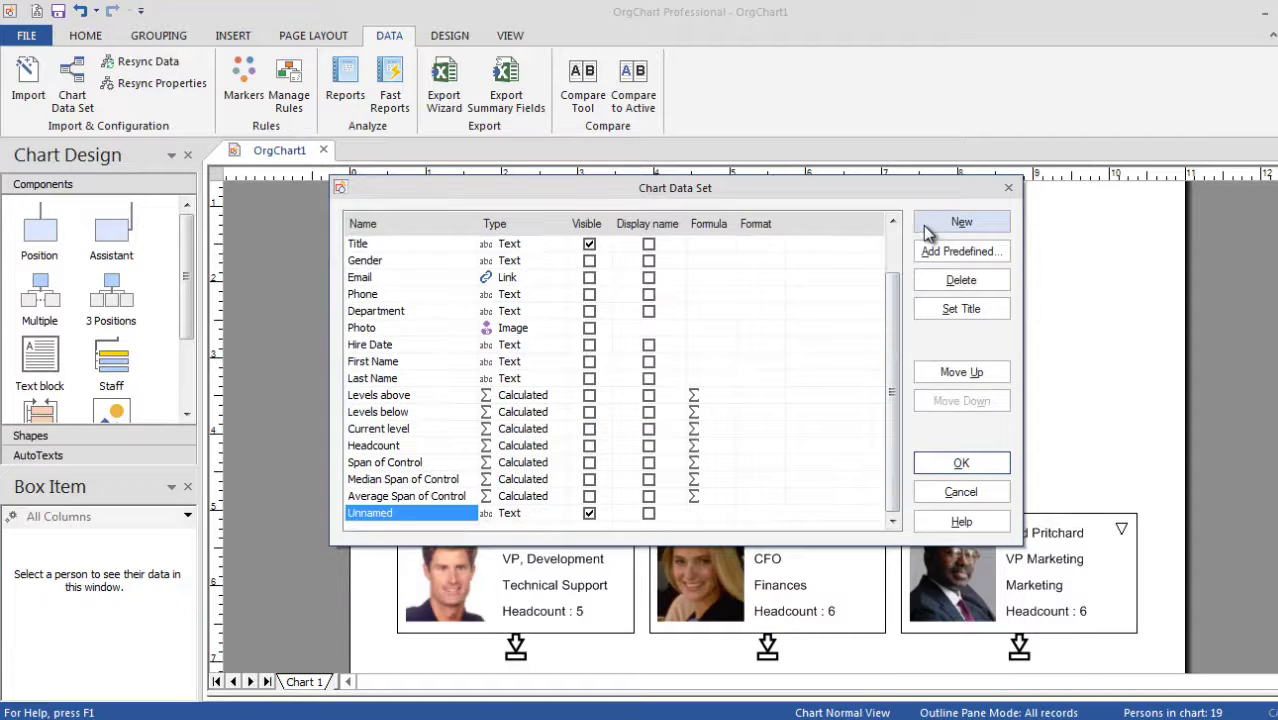
click(400, 518)
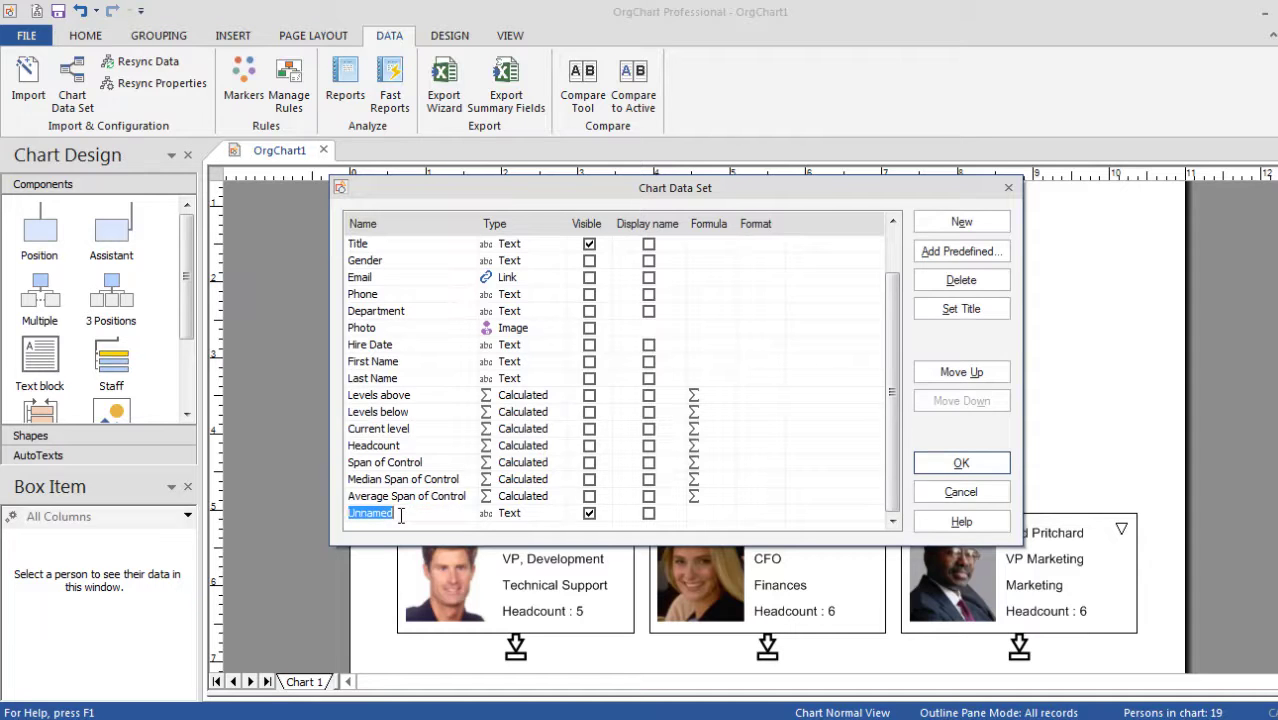
text(Male)
click(515, 513)
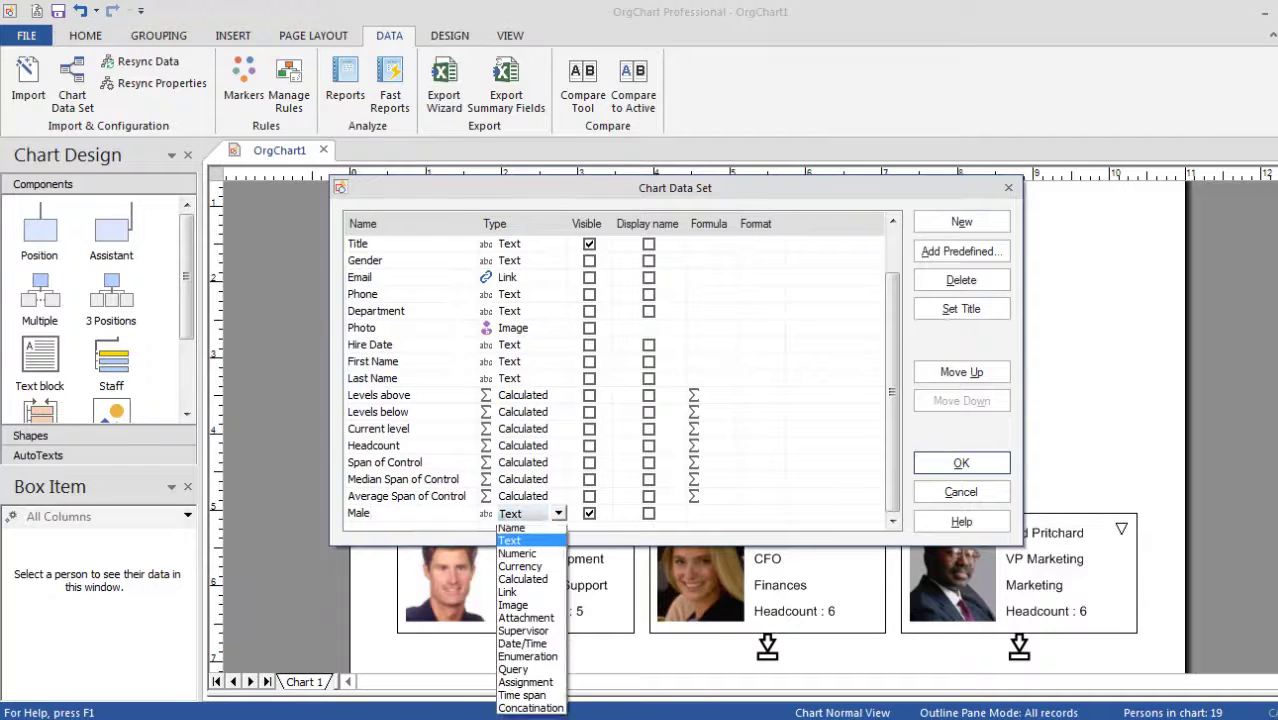
key(Down)
key(Down)
key(Down)
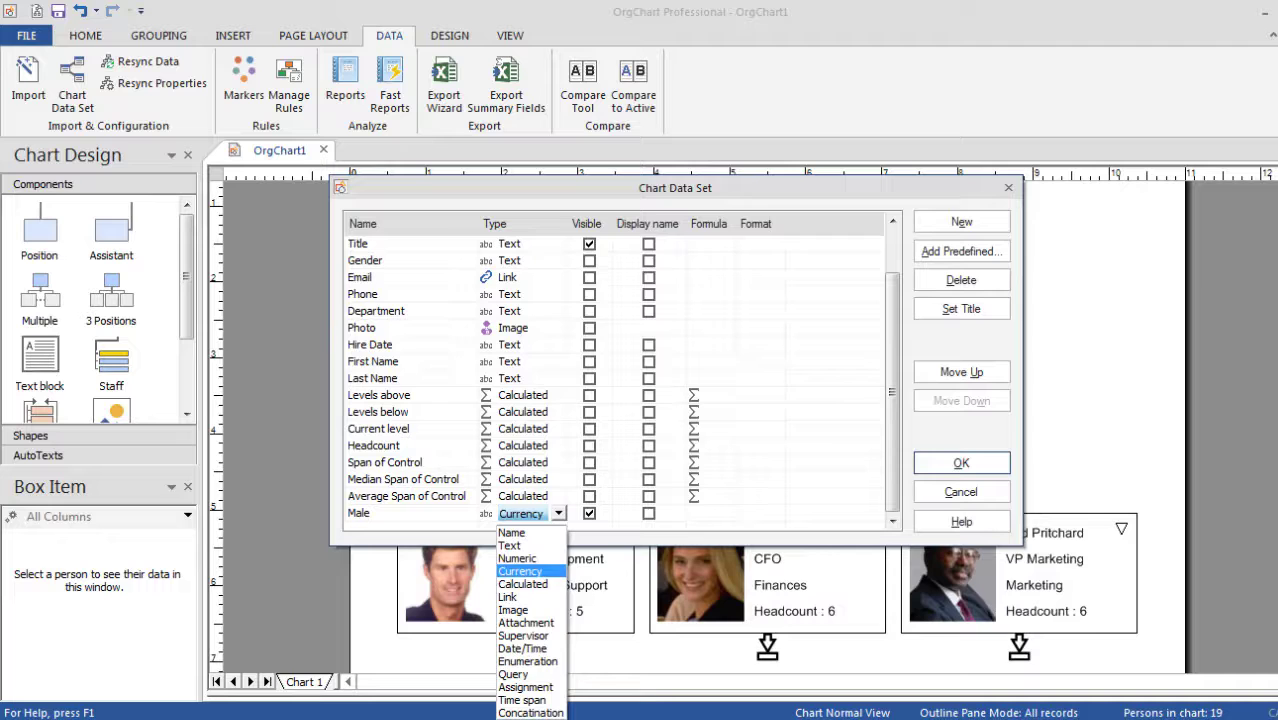
key(Return)
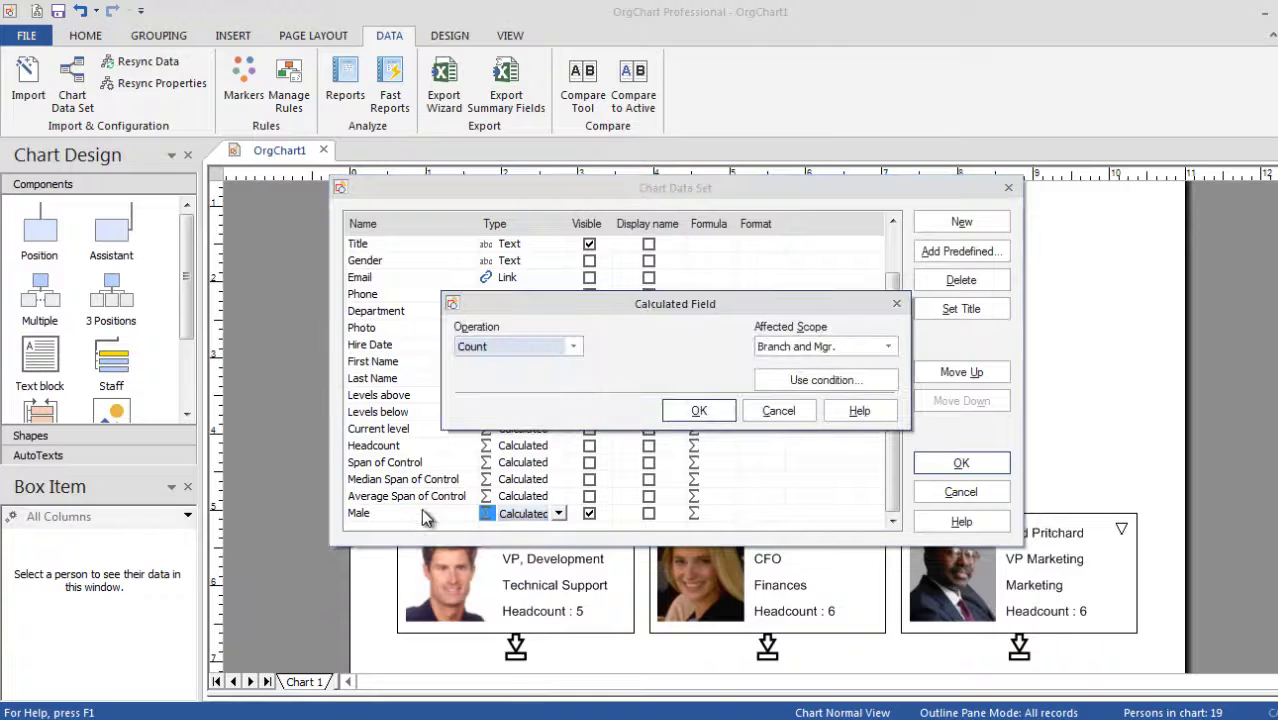
Make Male count the branch excluding manager where Gender equals Male.
click(834, 350)
click(833, 377)
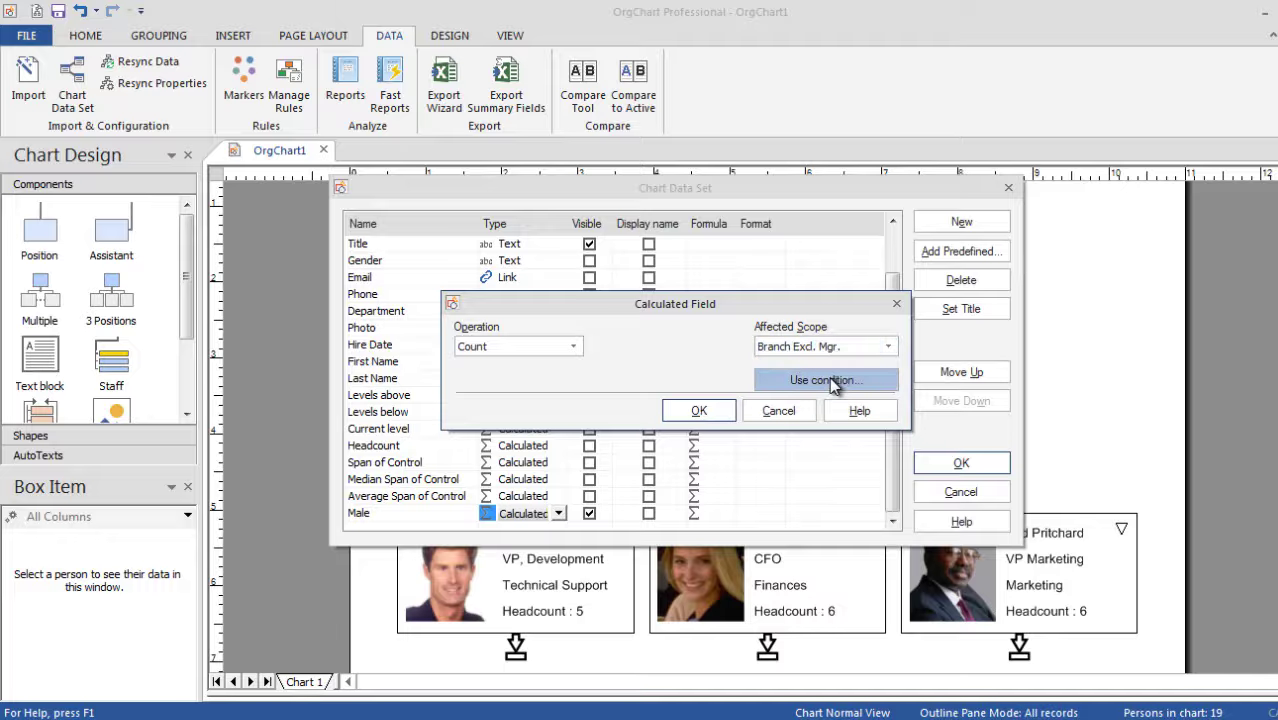
click(828, 383)
click(702, 300)
click(713, 320)
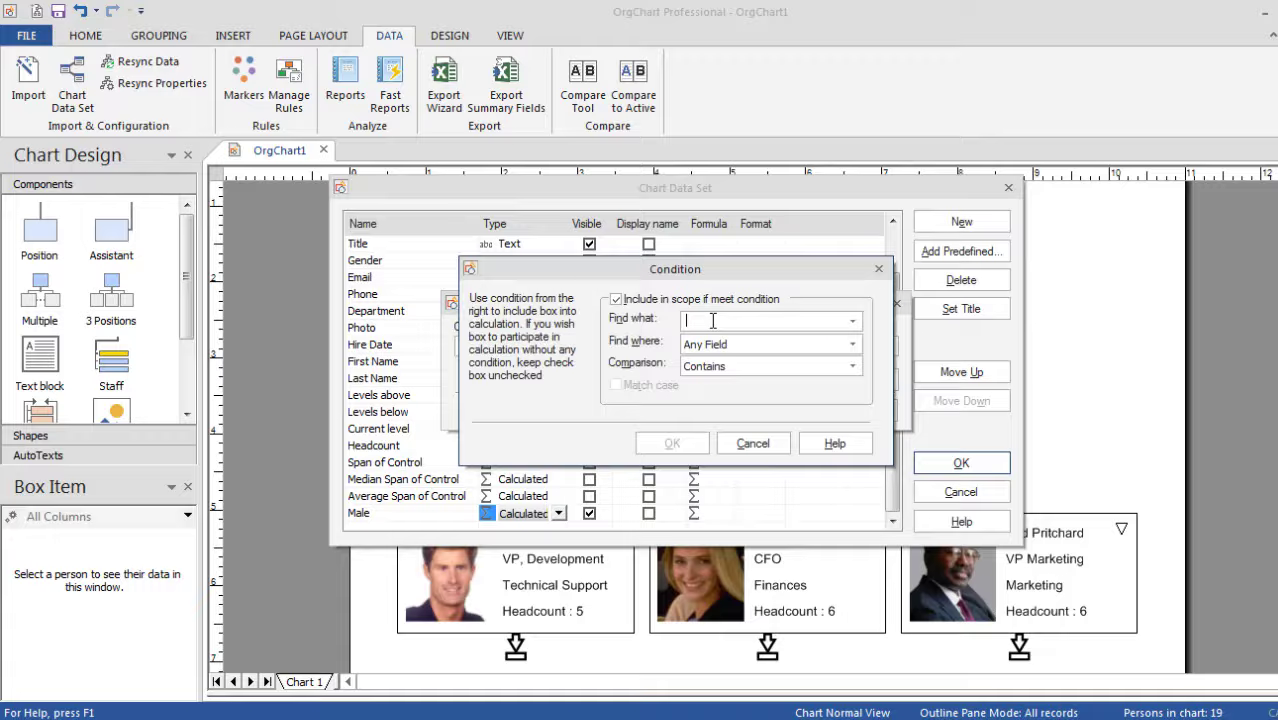
text(Male)
key(Tab)
key(g)
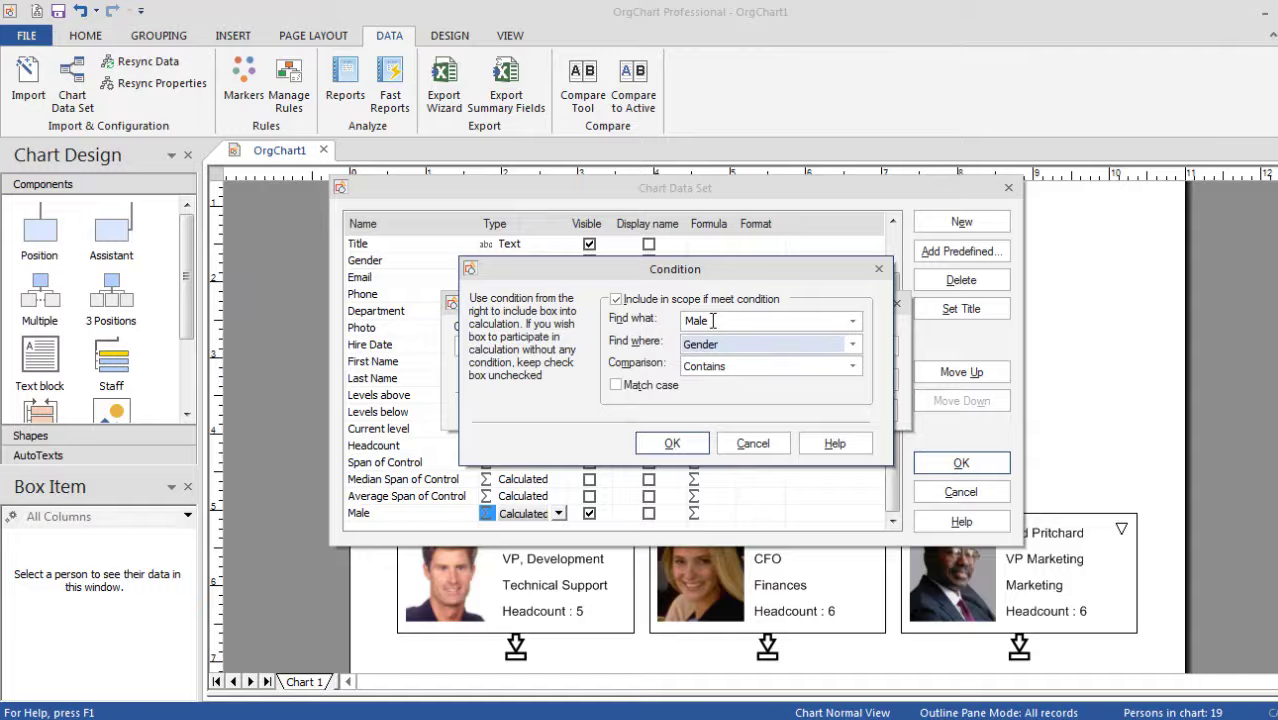
key(Tab)
key(e)
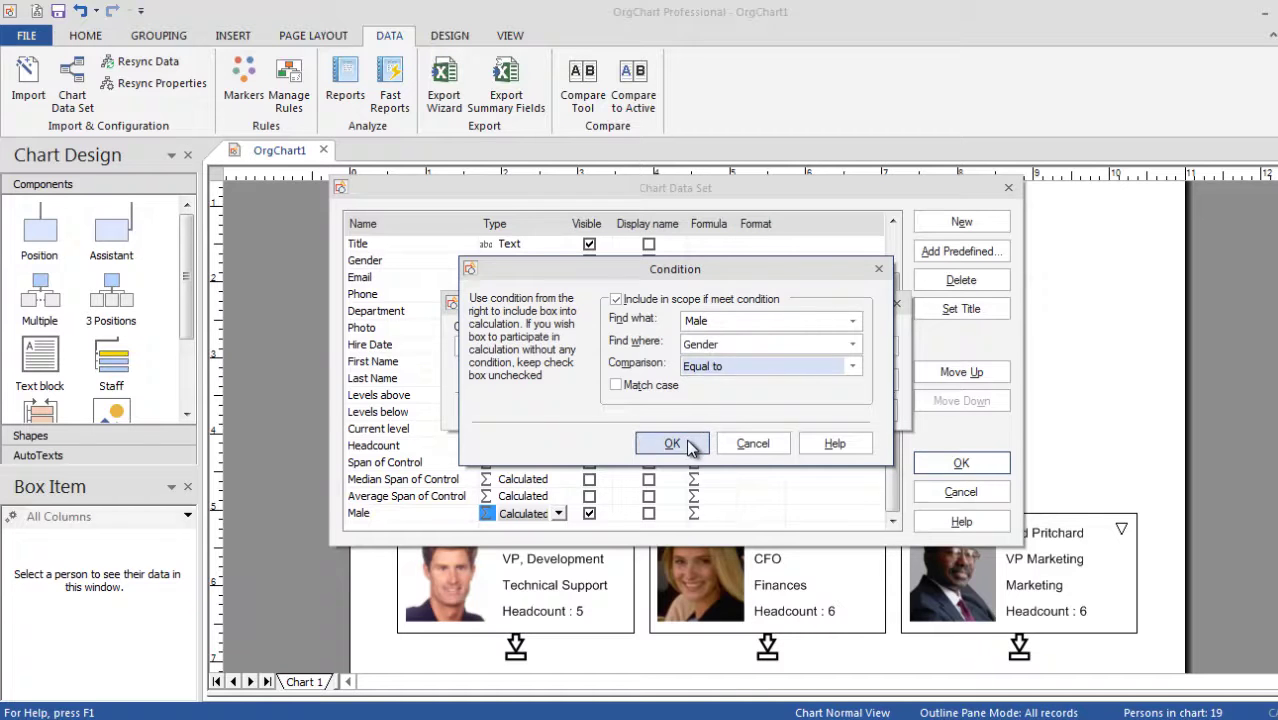
Confirm the Male field and save the data set, keeping custom box layouts.
click(672, 443)
click(695, 409)
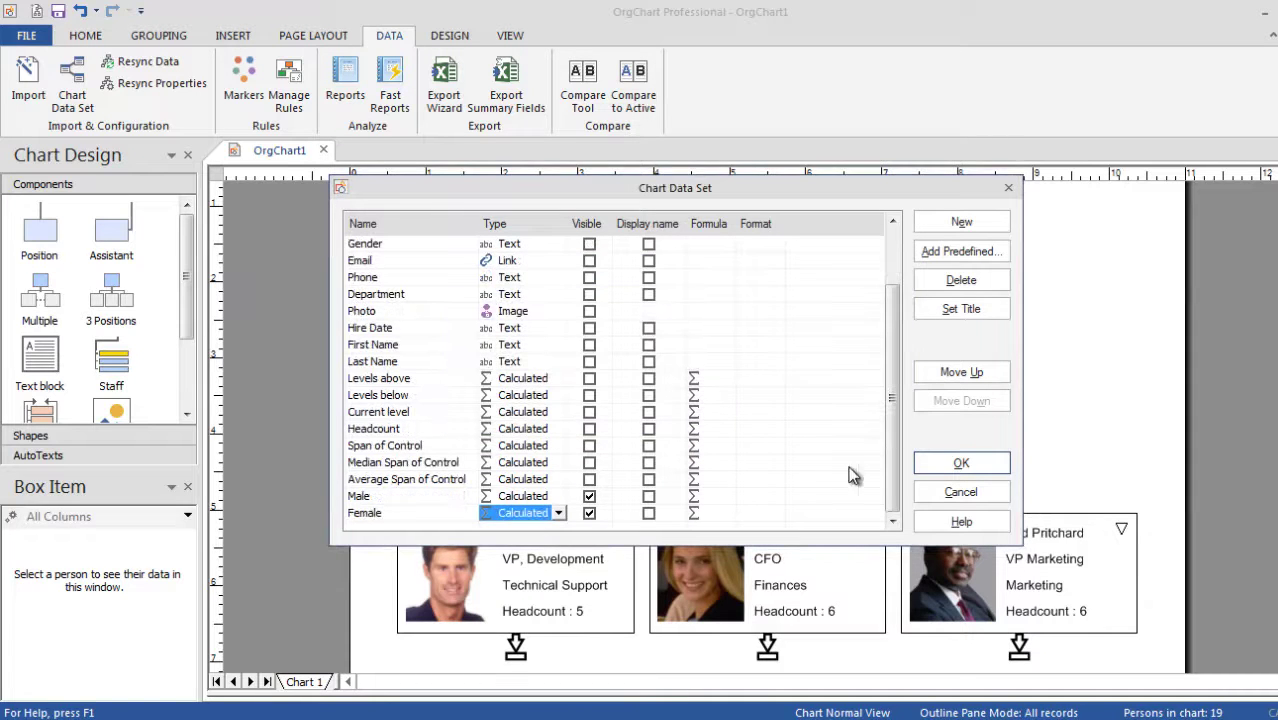
click(958, 465)
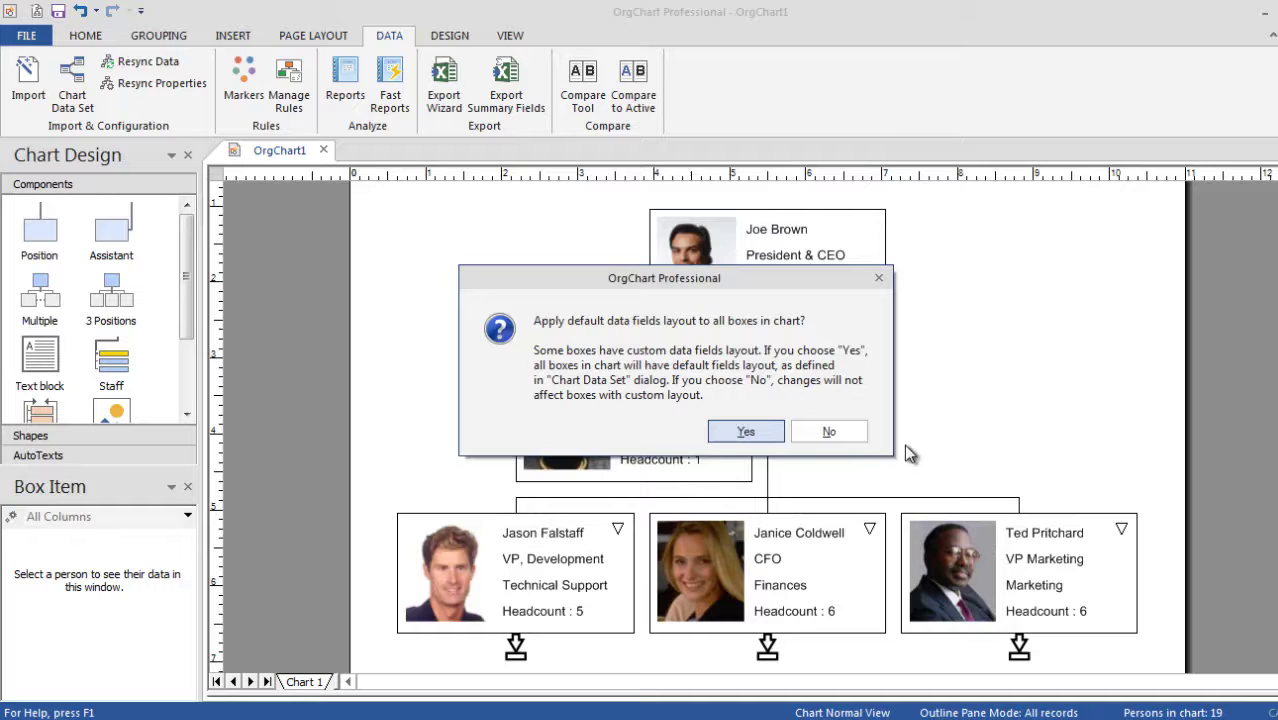
click(840, 436)
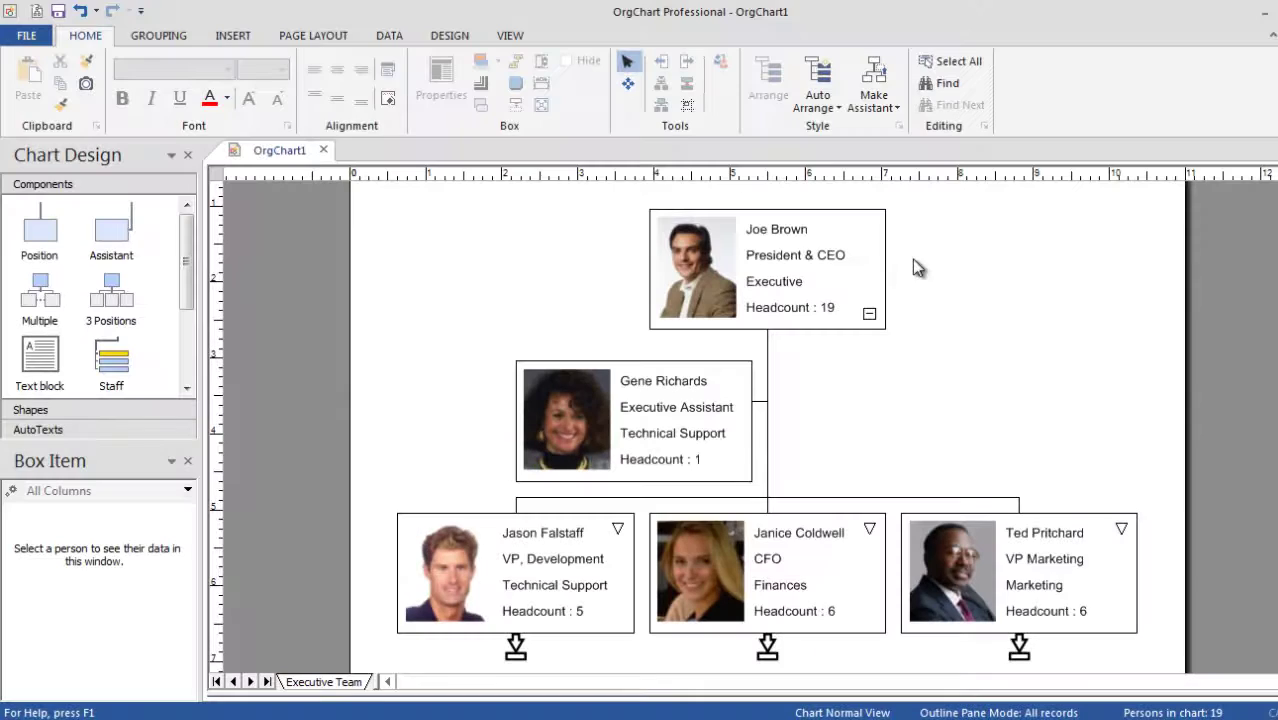
Place an Executive Team chart title on the master page at font size 22.
click(512, 37)
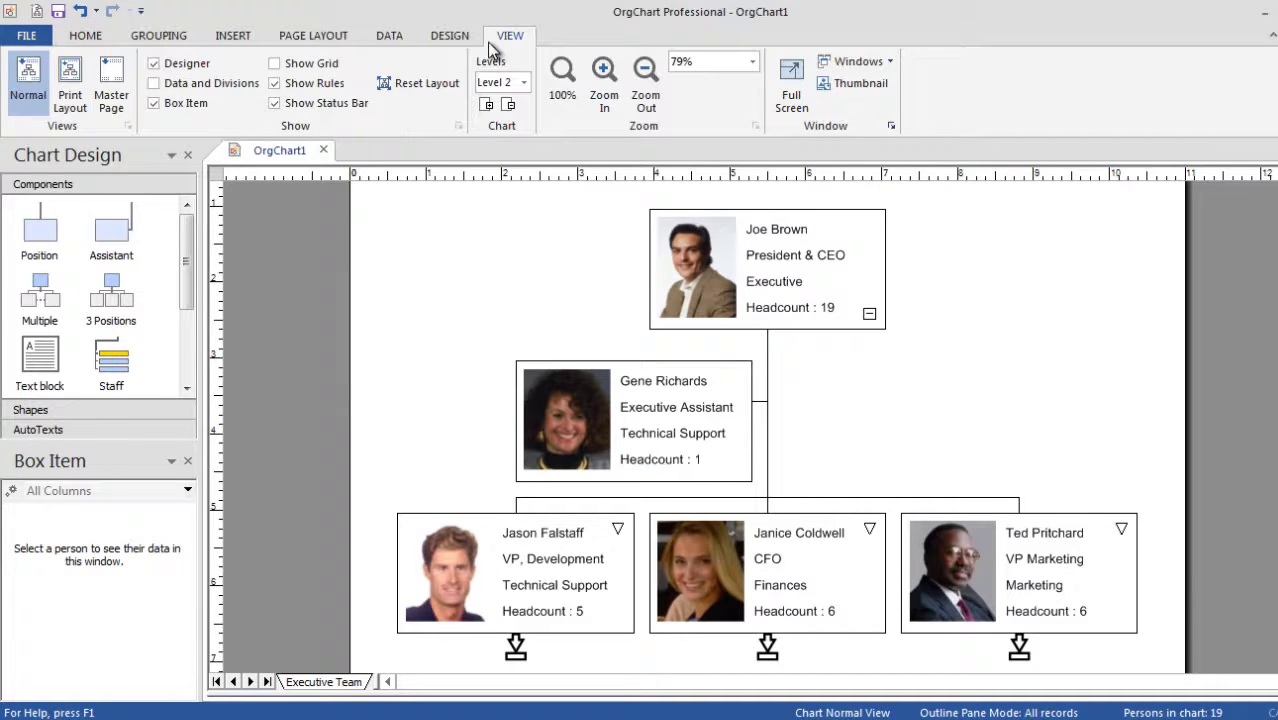
click(111, 100)
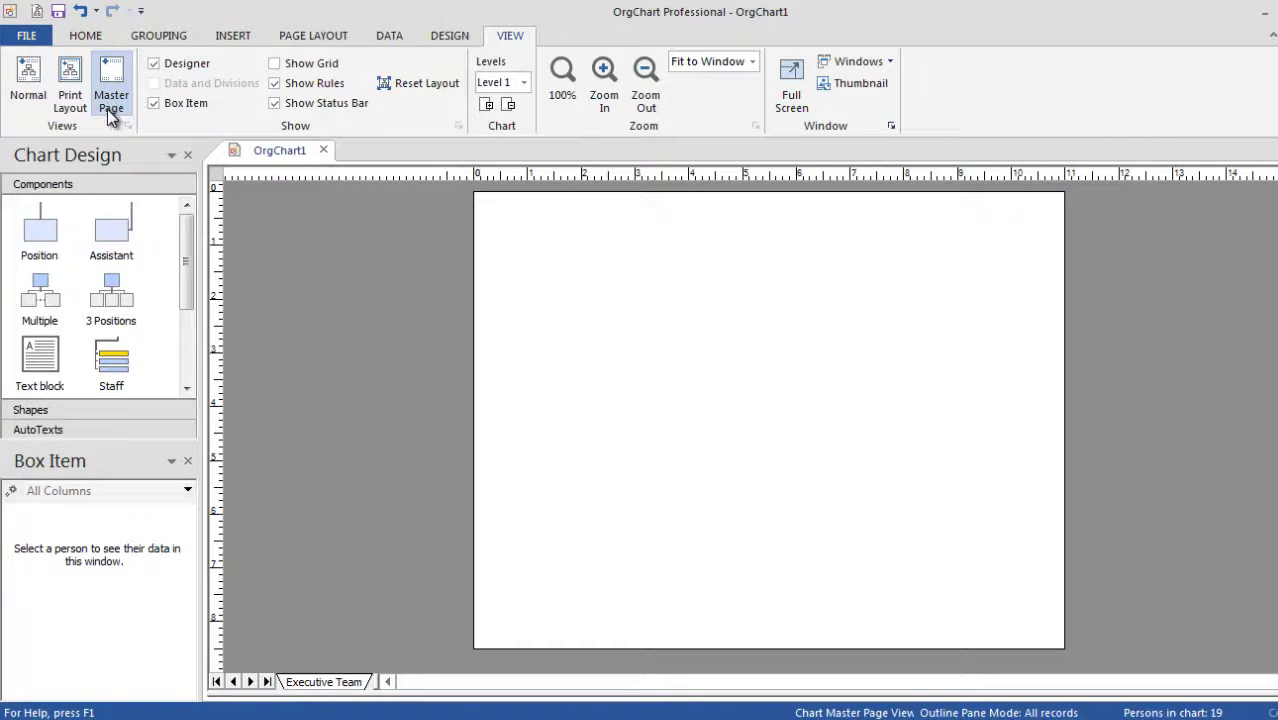
click(101, 432)
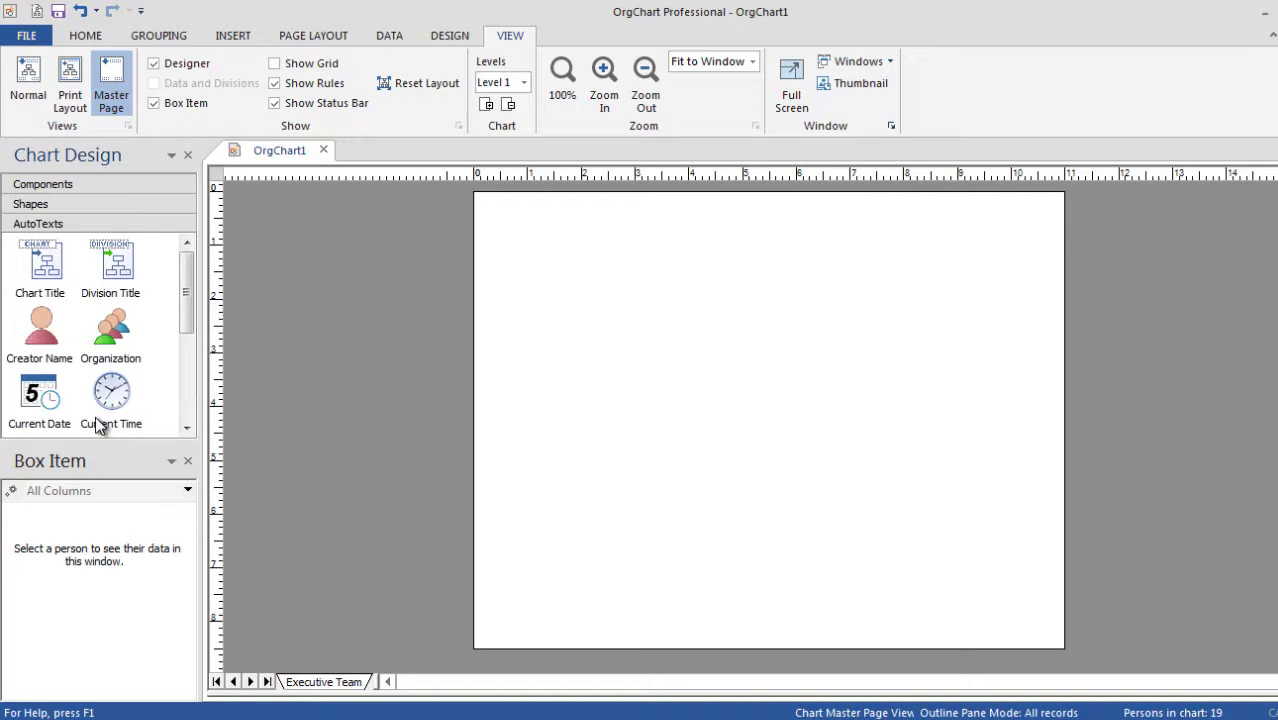
drag(44, 262, 749, 214)
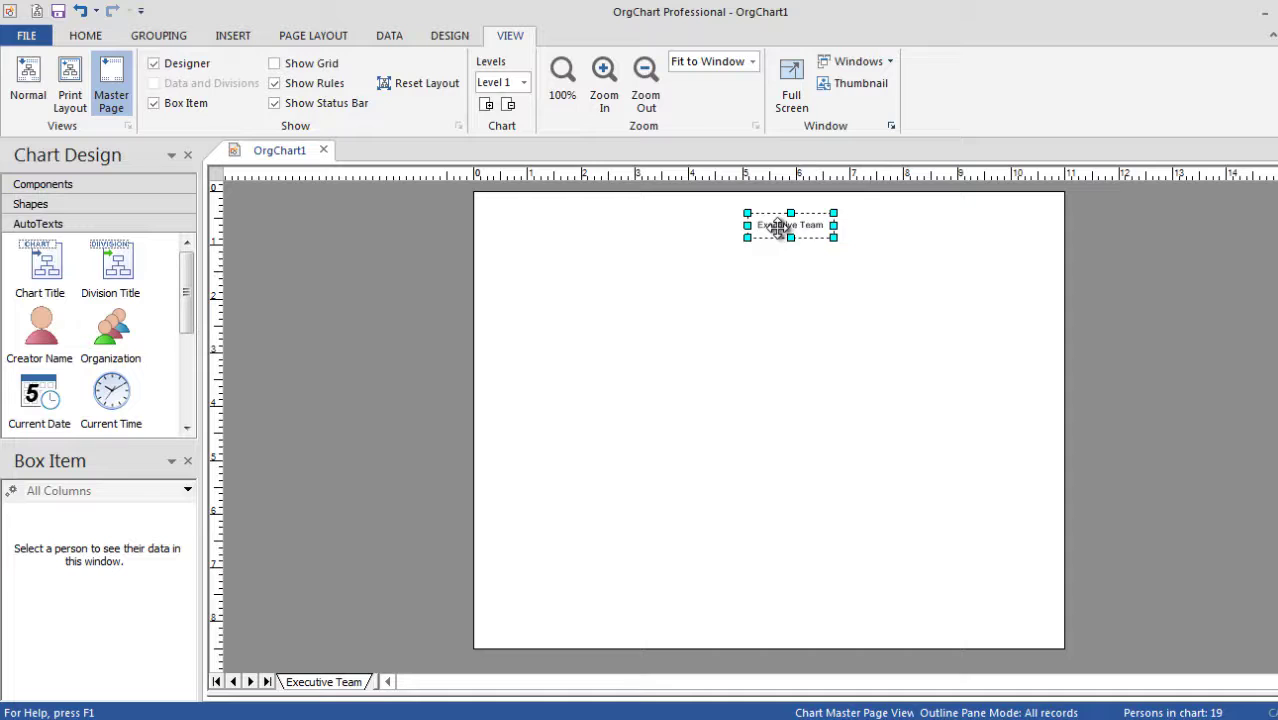
double_click(781, 226)
click(94, 37)
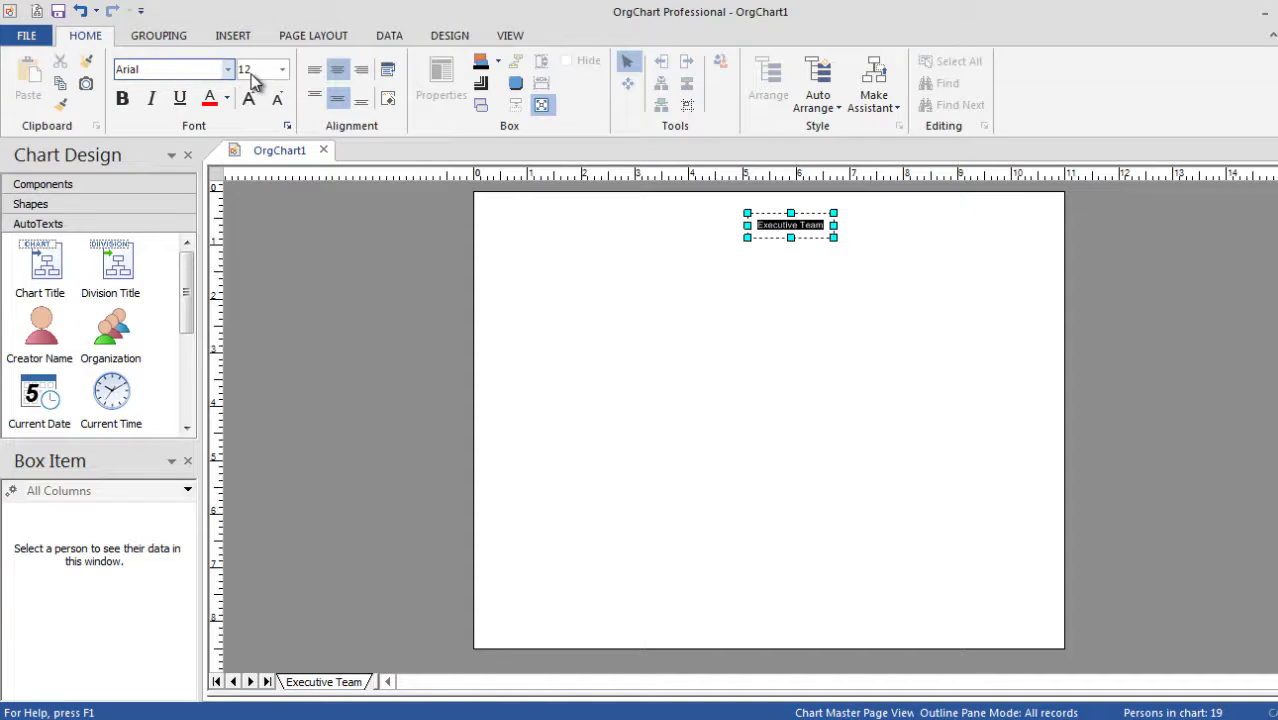
click(284, 70)
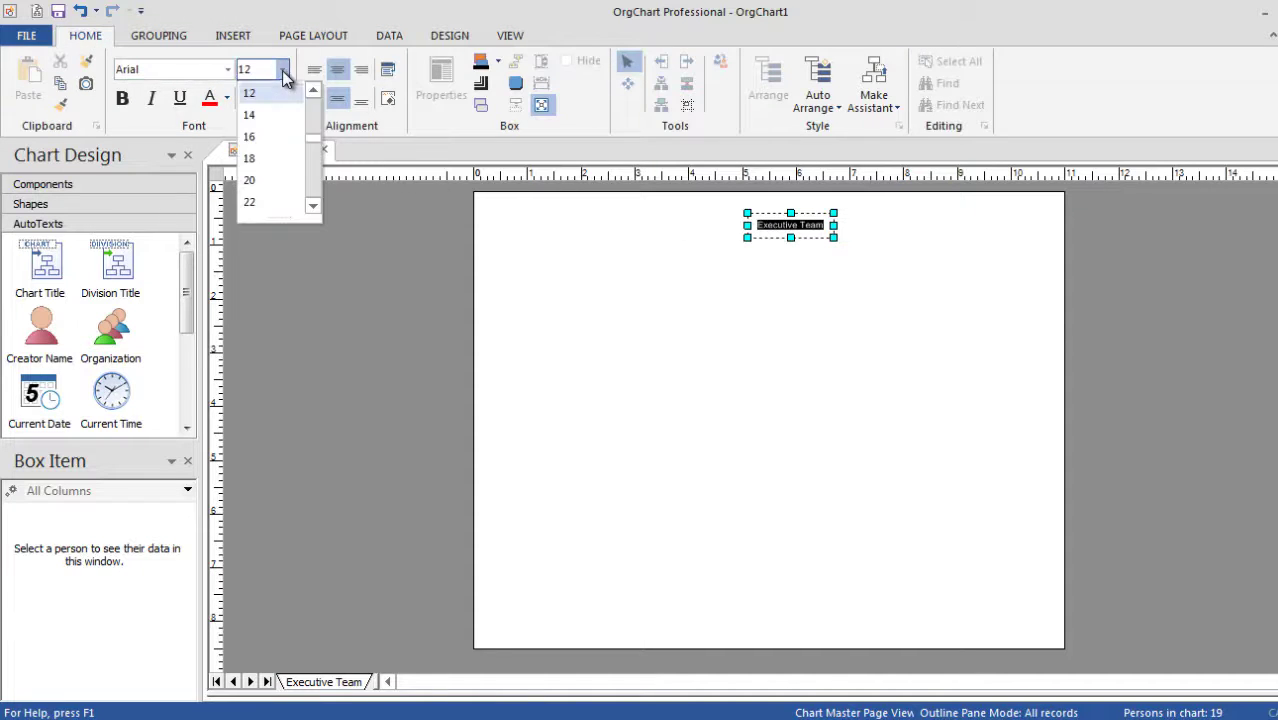
click(268, 202)
click(800, 342)
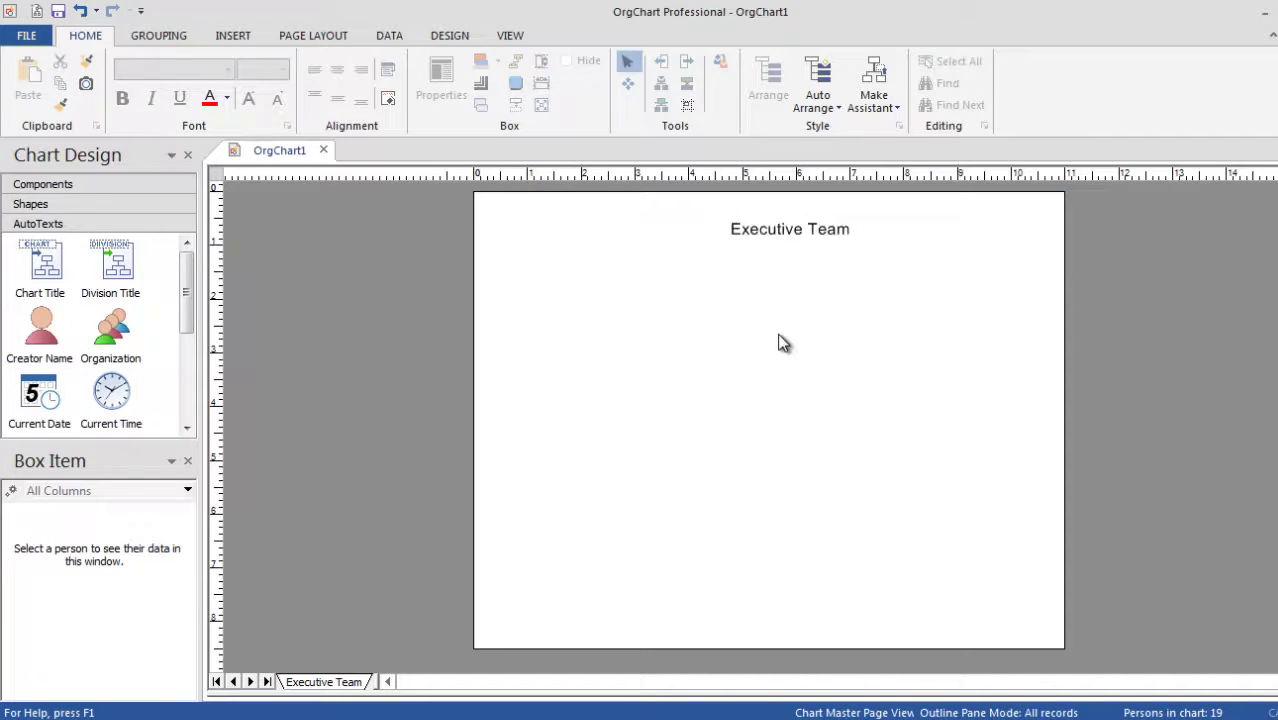
Add a Division Number field at the page's bottom right at size 14.
drag(188, 277, 188, 374)
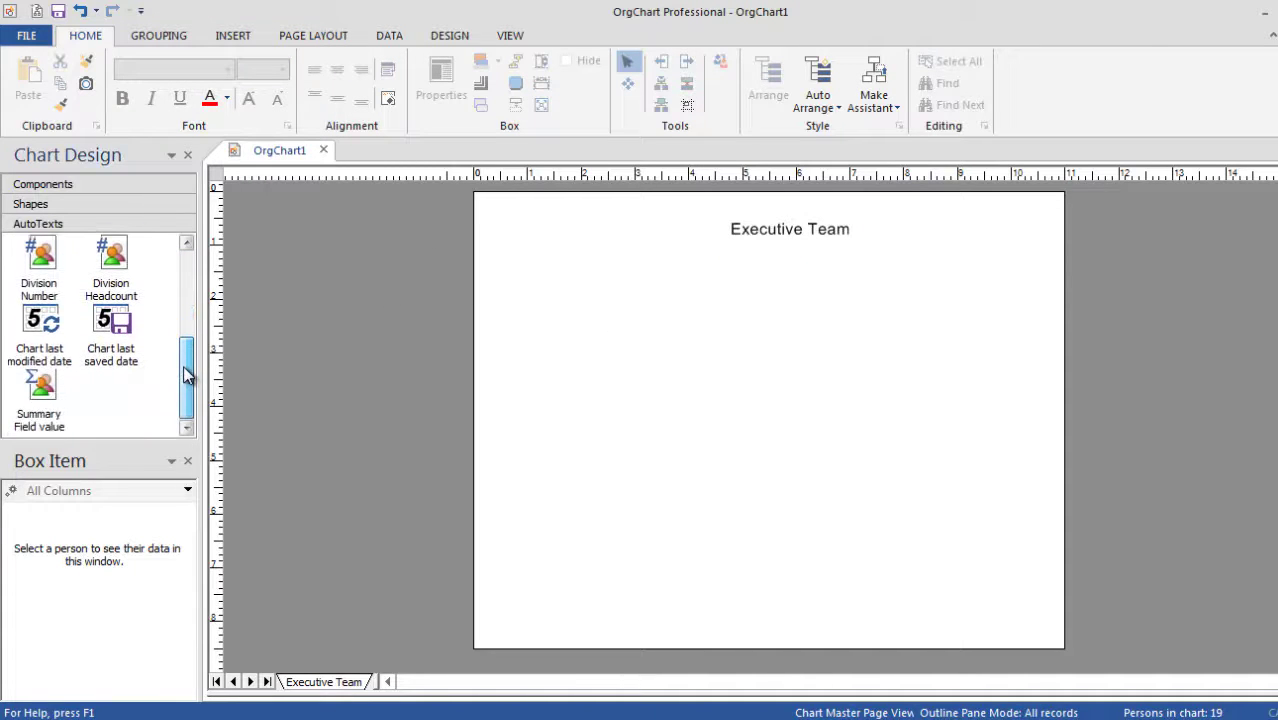
drag(48, 270, 997, 624)
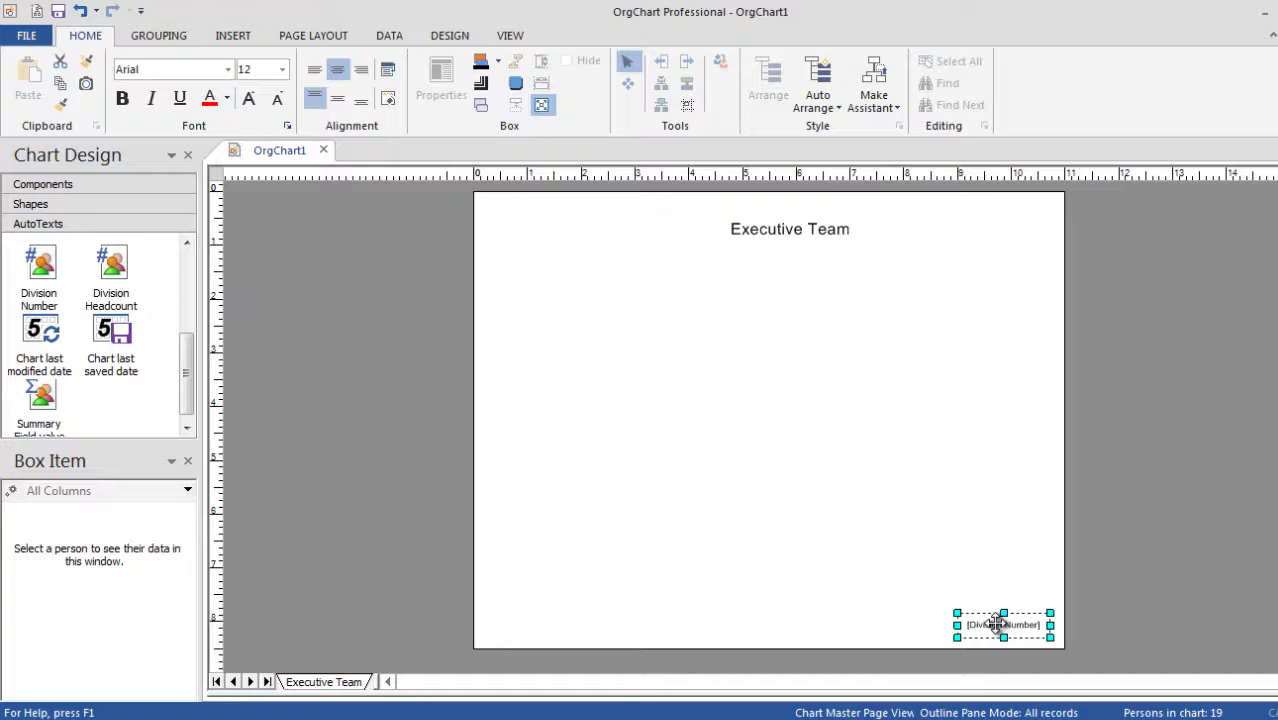
double_click(997, 624)
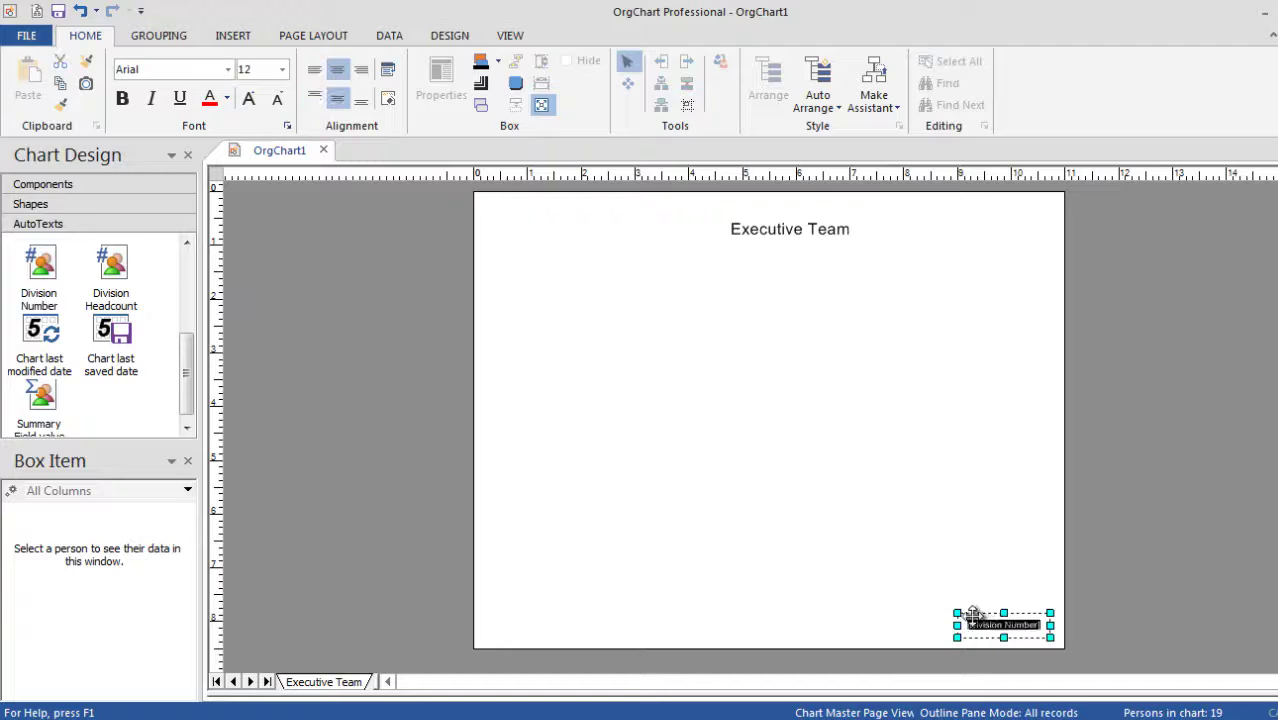
click(283, 70)
click(249, 115)
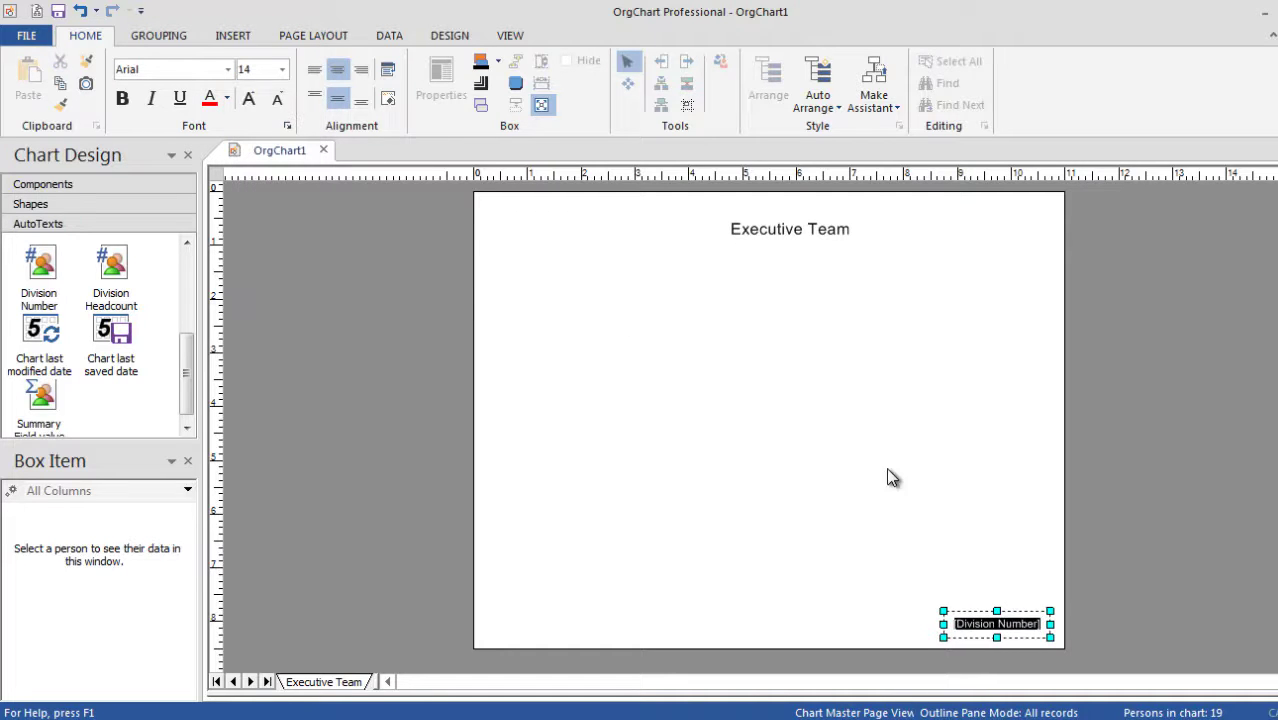
click(983, 570)
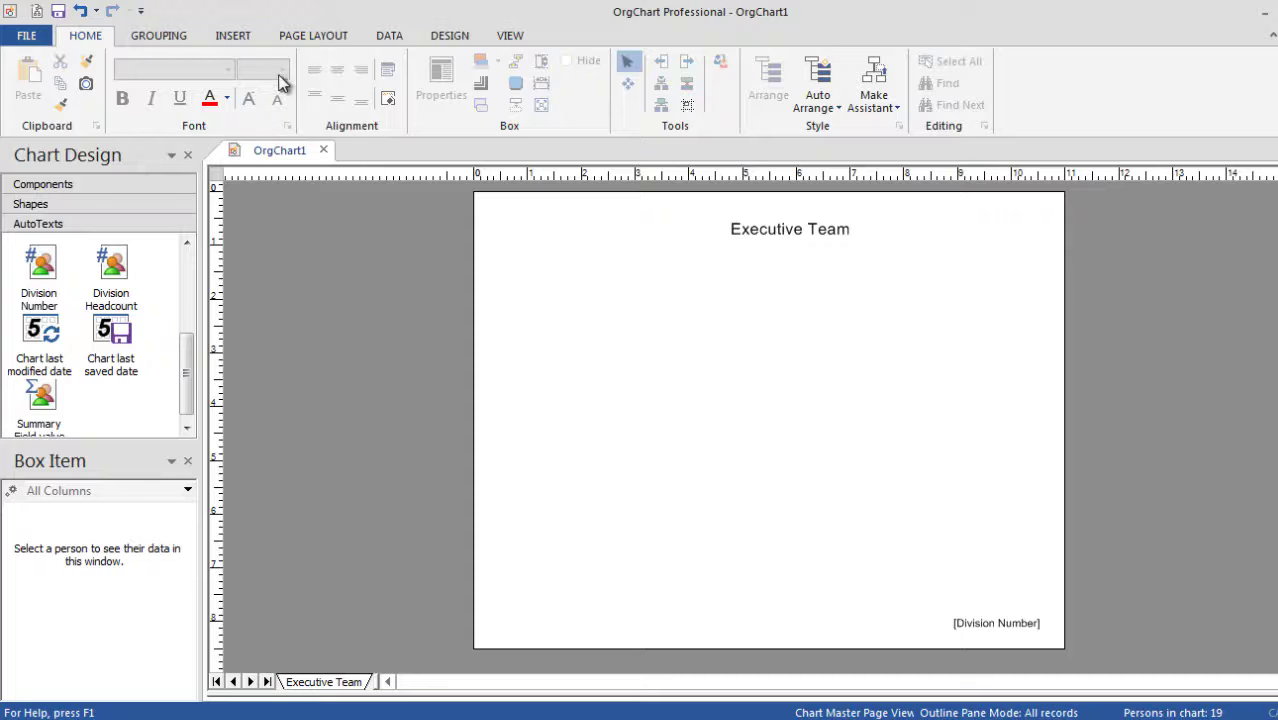
Insert the OrgChart-logo image and enlarge it at the master page's top left.
click(236, 38)
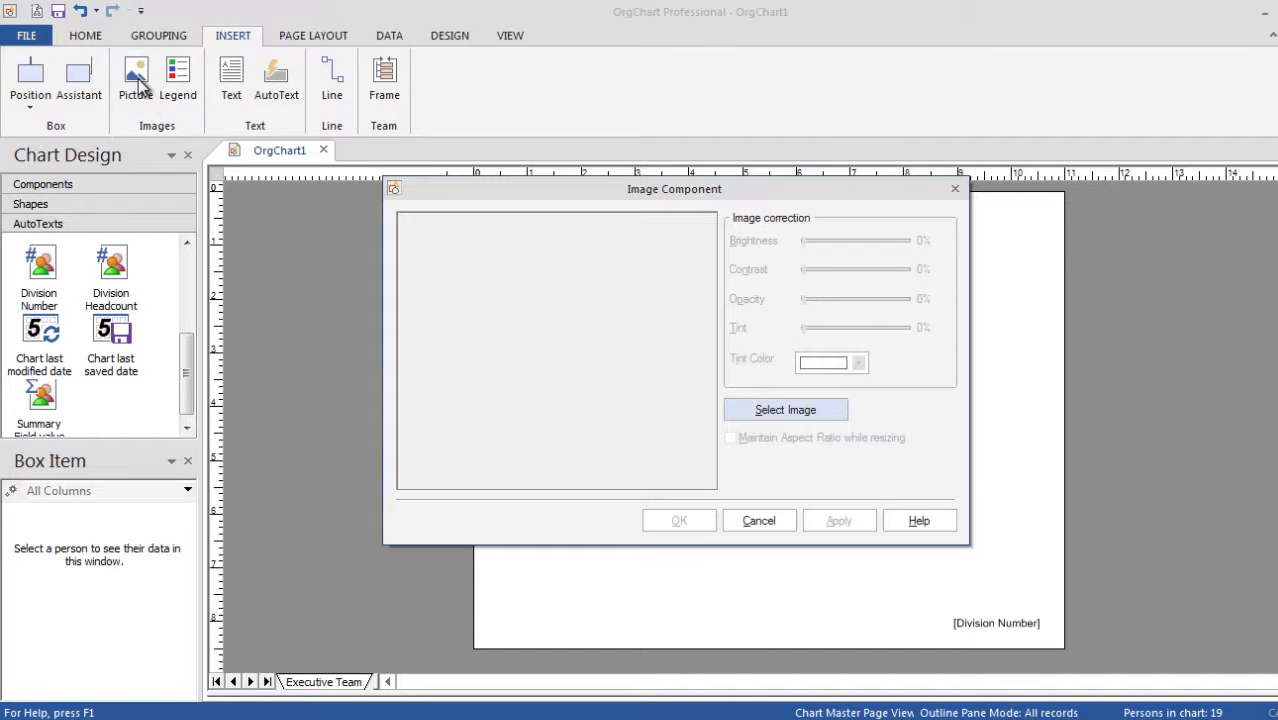
click(745, 408)
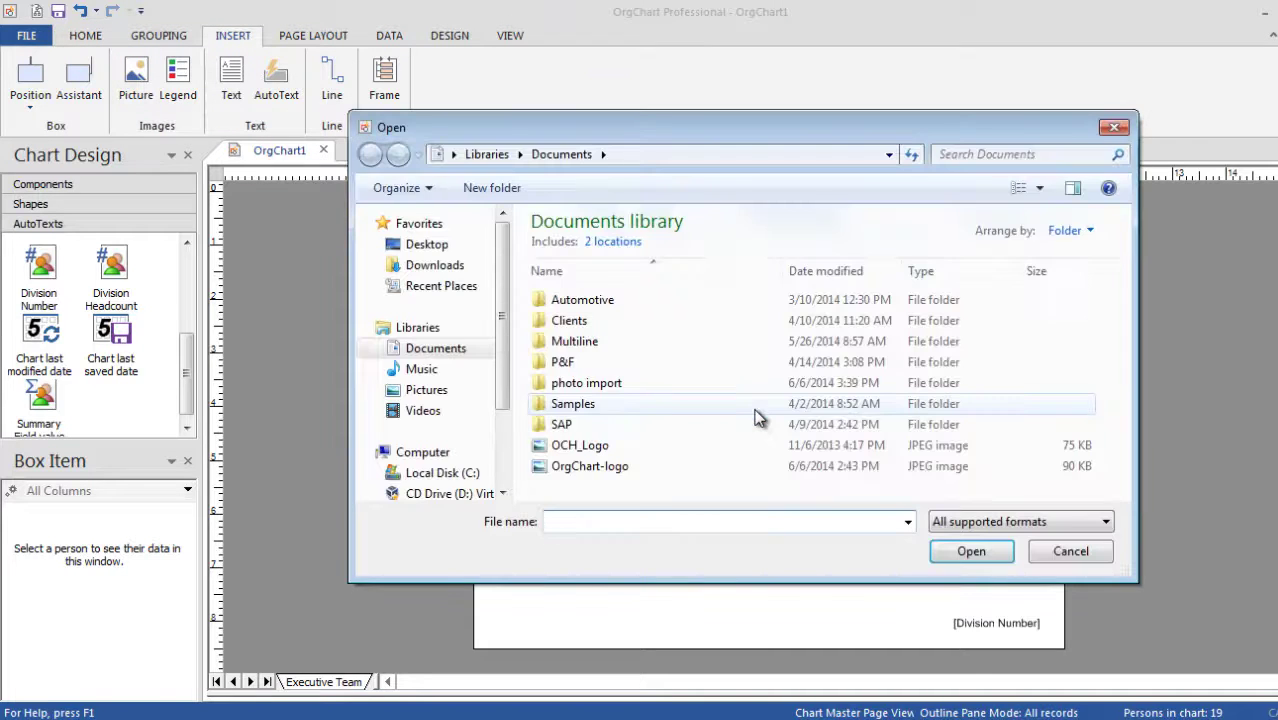
double_click(664, 468)
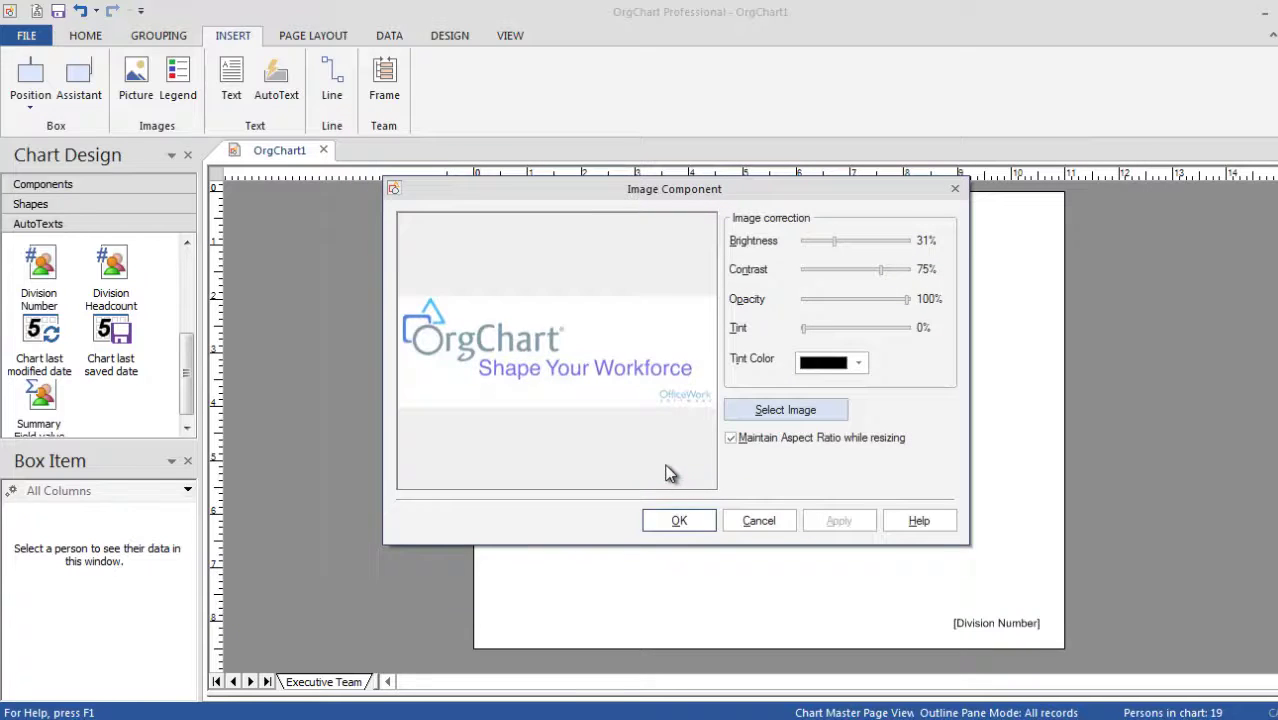
click(680, 520)
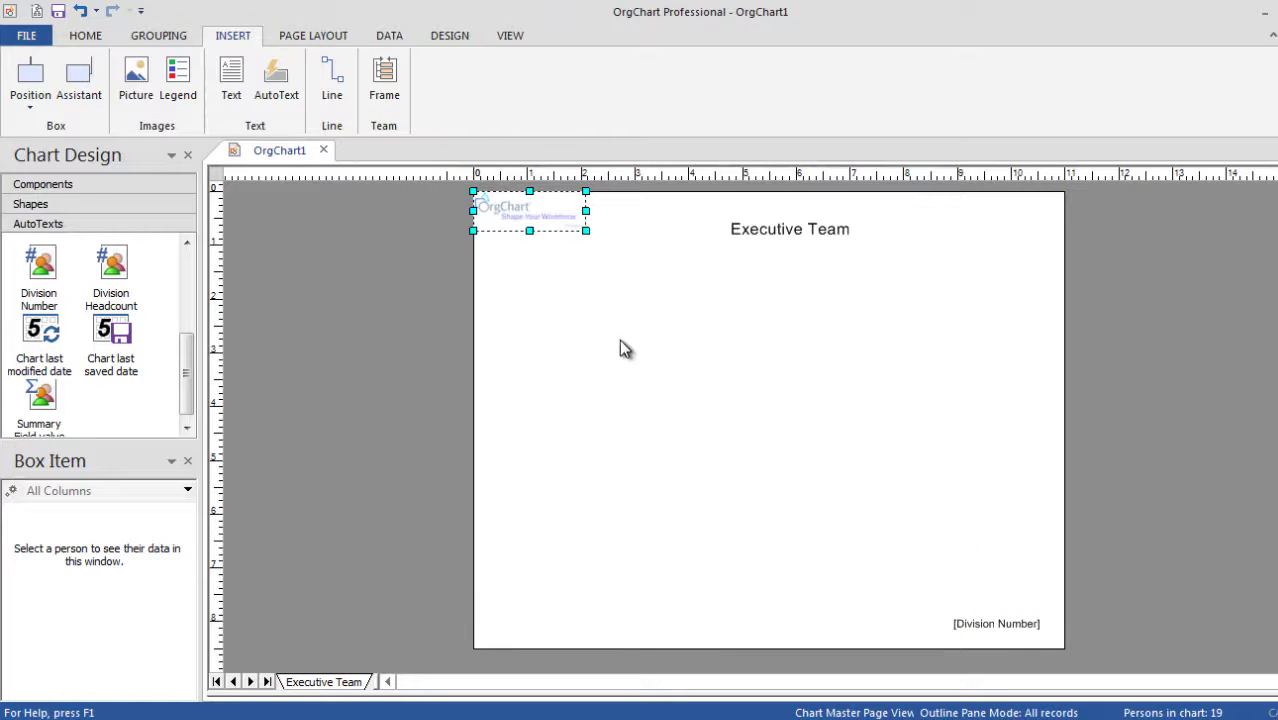
drag(584, 228, 646, 252)
click(728, 297)
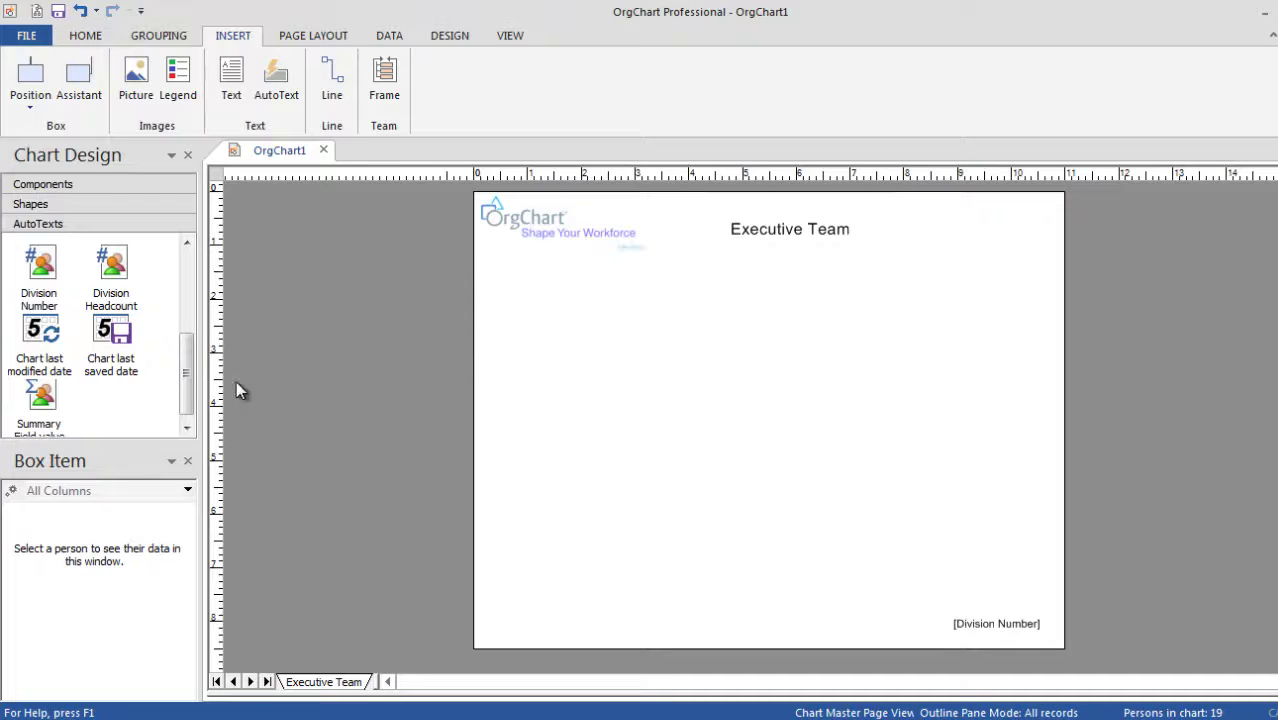
scroll(188, 380, down, 1)
Place a Headcount summary field value at the master page's top right.
drag(40, 400, 450, 375)
click(811, 346)
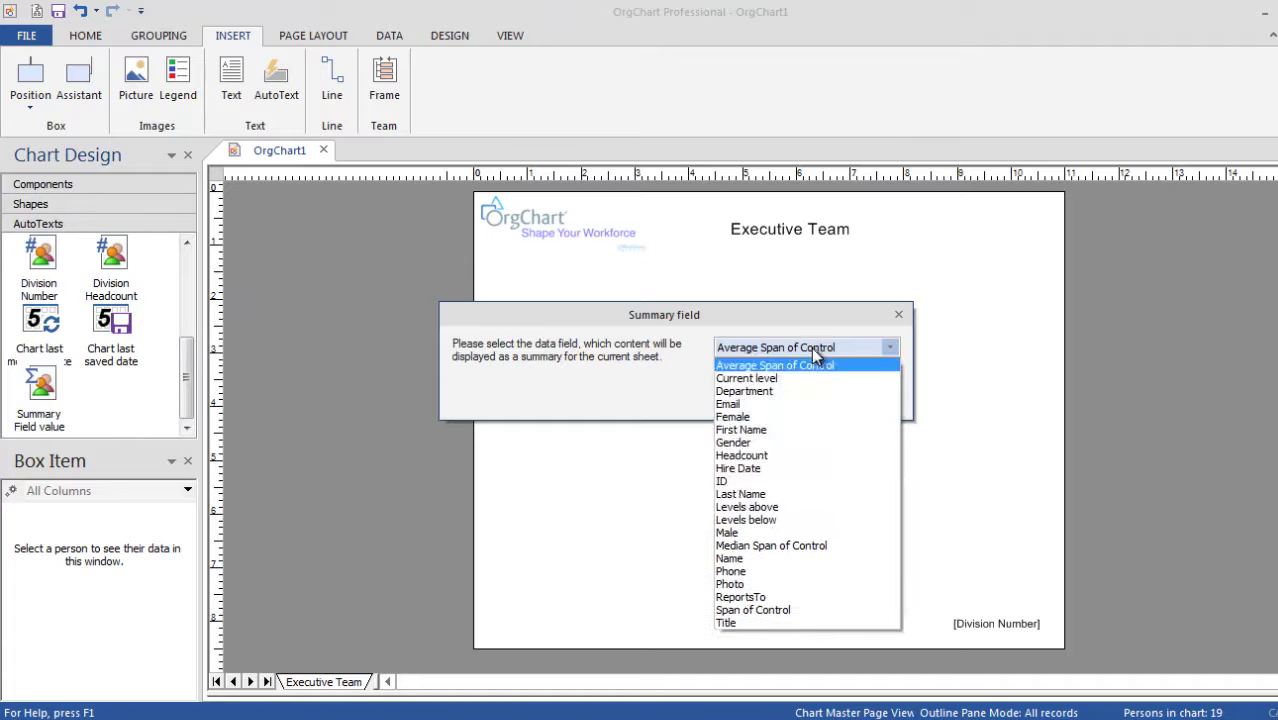
click(802, 455)
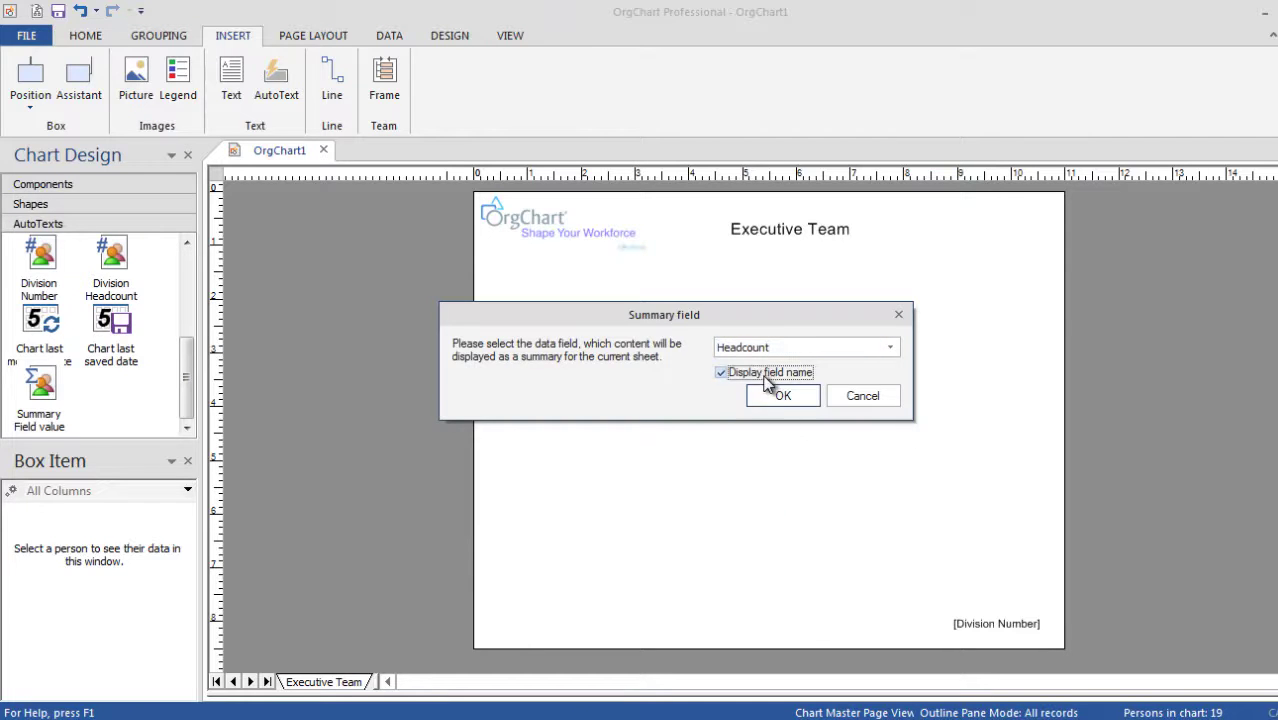
click(775, 398)
drag(565, 203, 1020, 206)
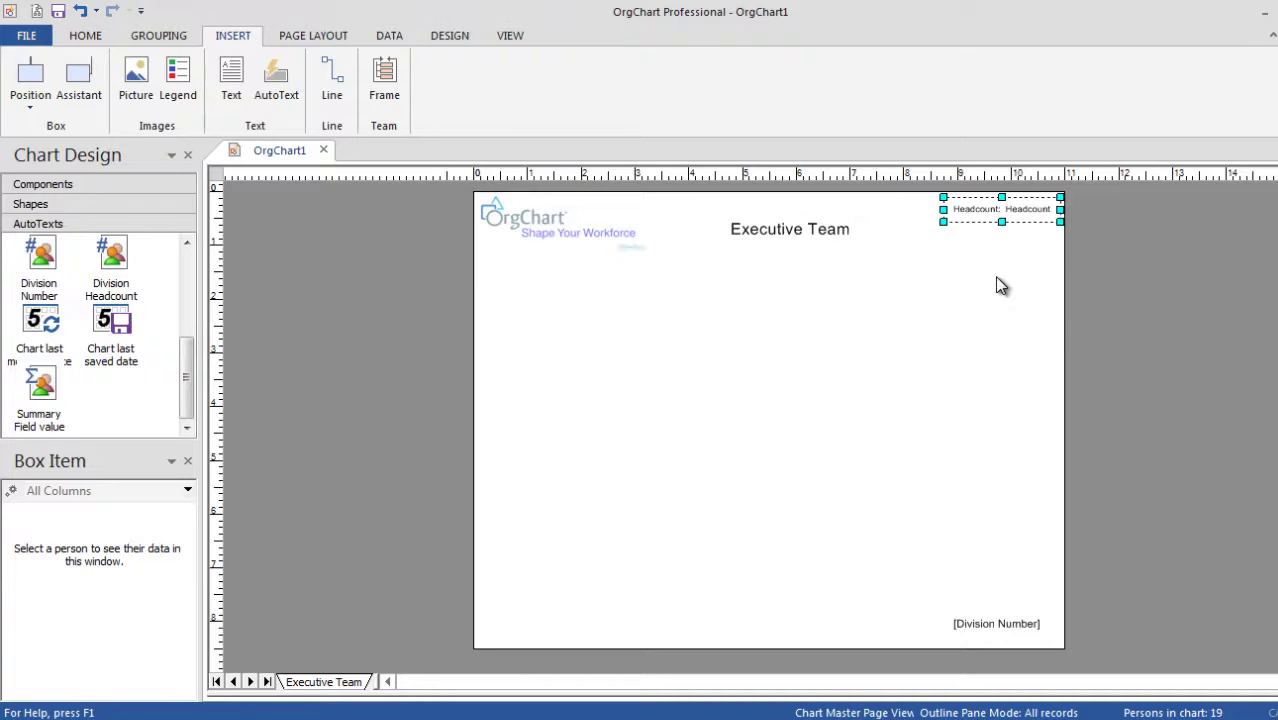
Return to Normal view, zoom out, and open the Markers dialog.
click(505, 36)
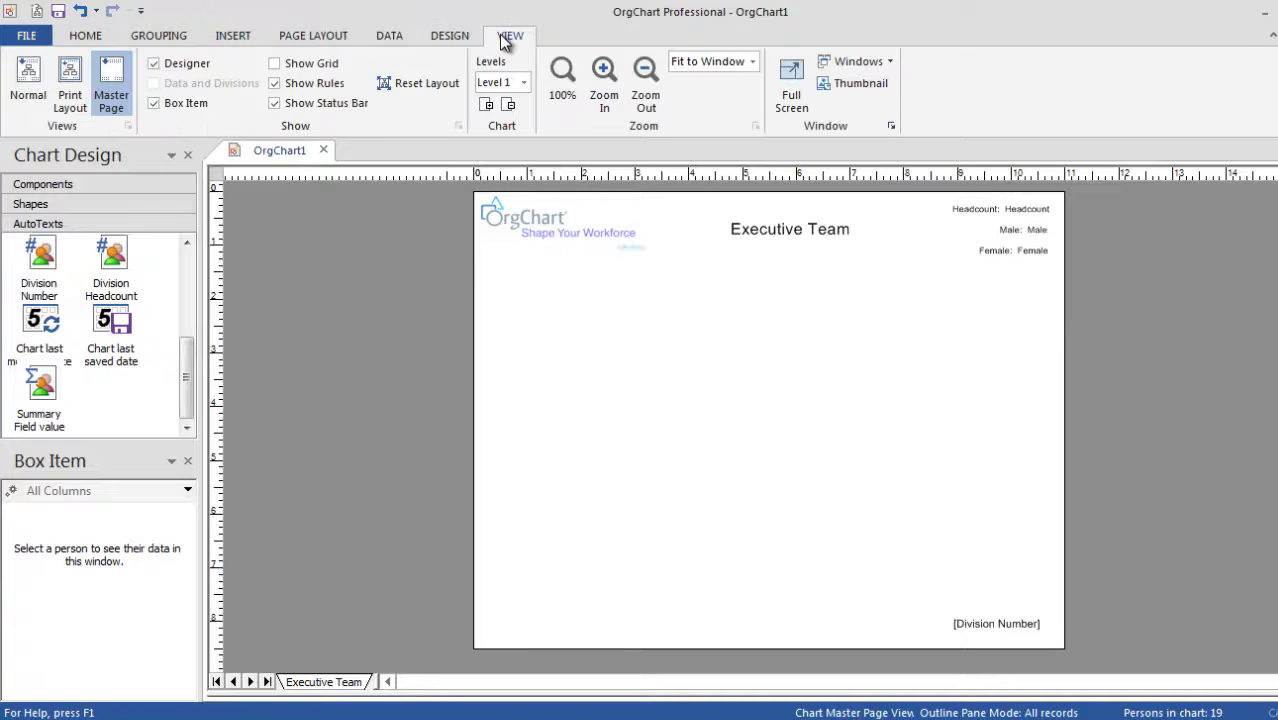
click(33, 88)
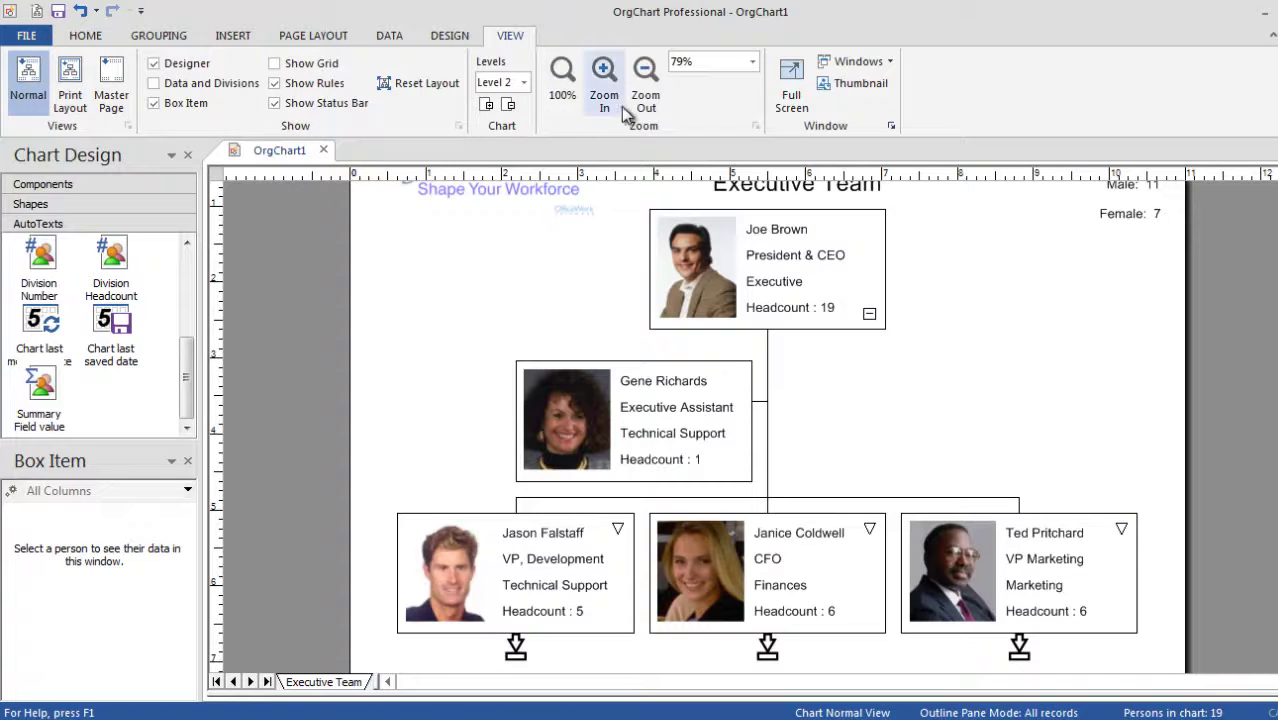
click(652, 110)
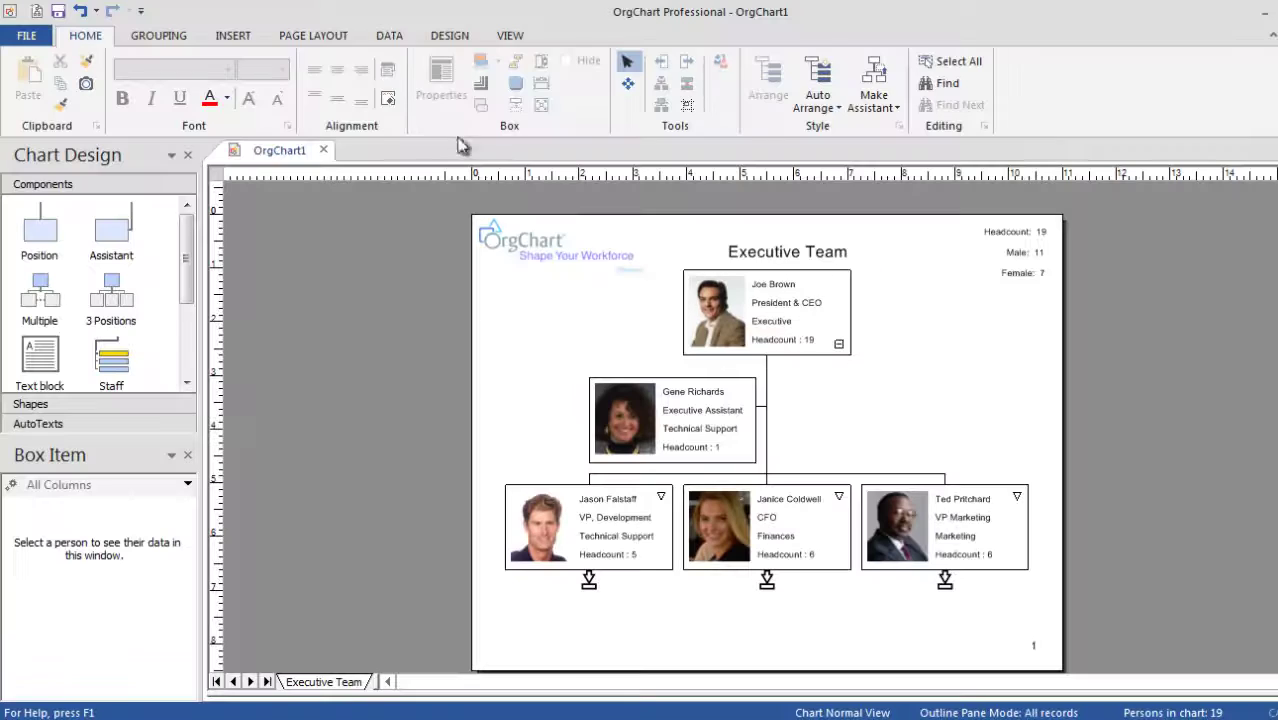
click(392, 35)
click(242, 80)
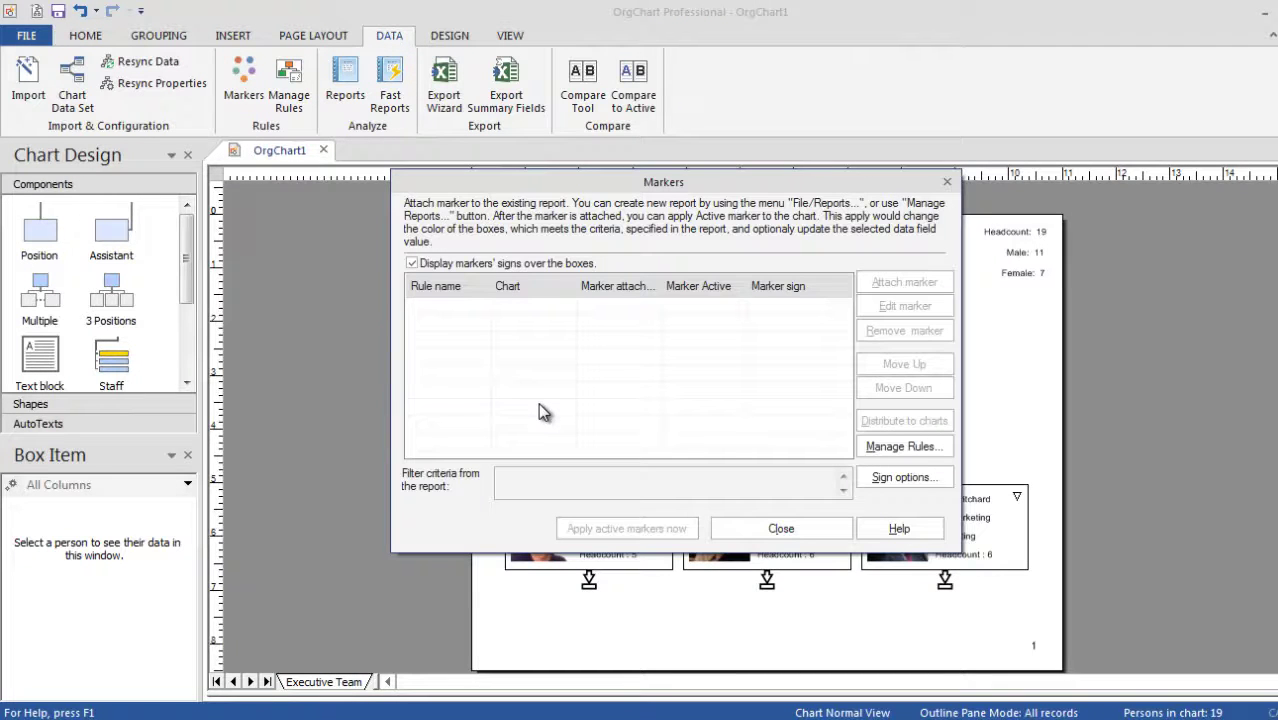
Create a rule named Male with the criterion Gender Equal to Male.
click(886, 447)
click(856, 242)
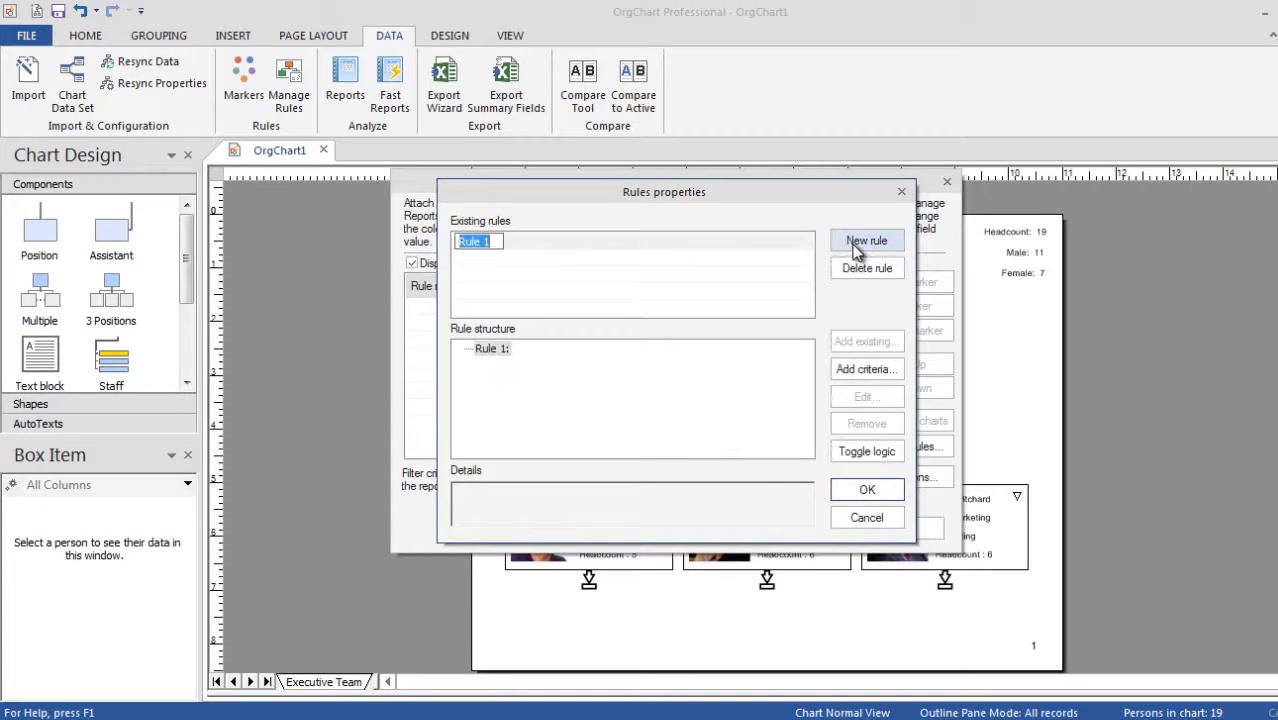
text(Male)
key(Return)
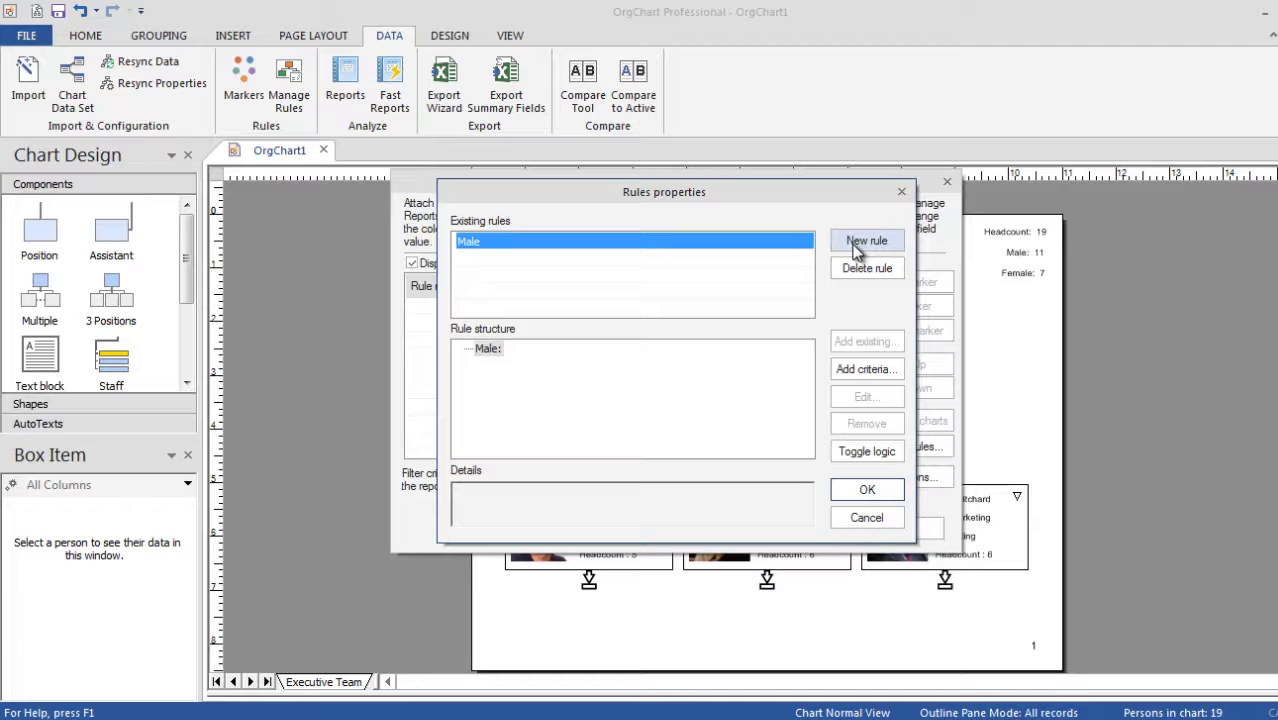
click(855, 370)
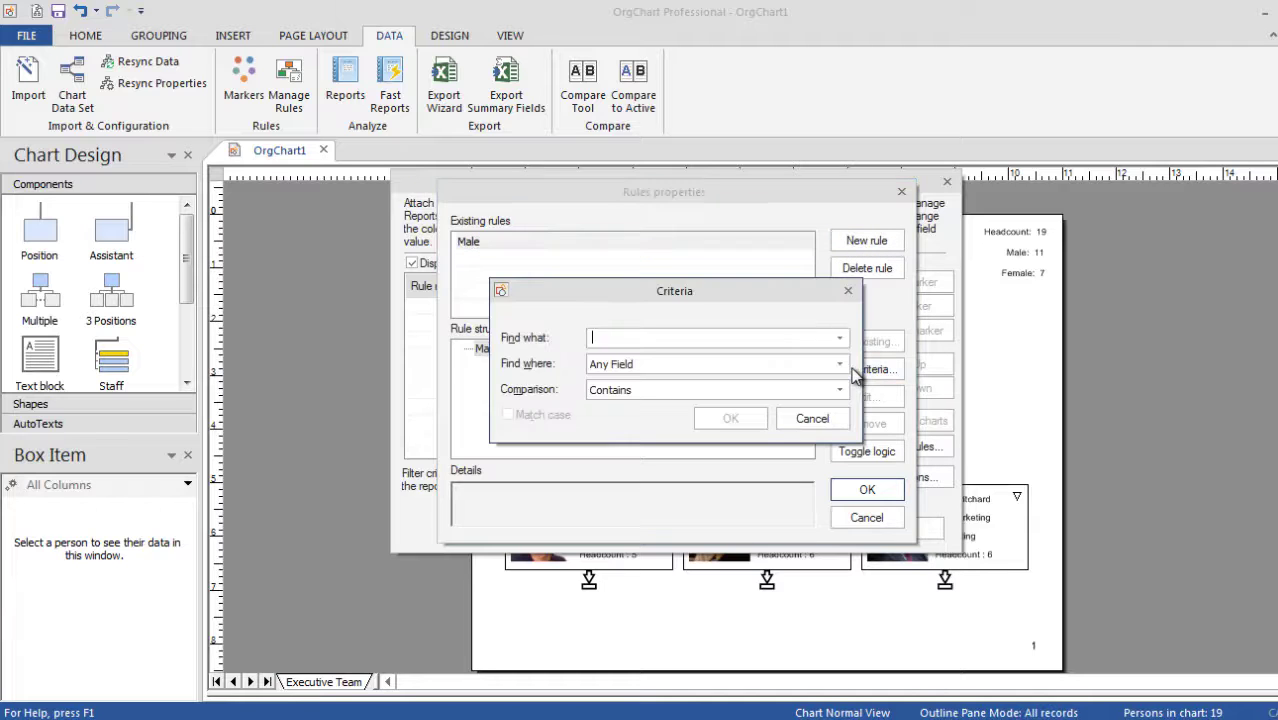
text(Male)
key(Tab)
key(g)
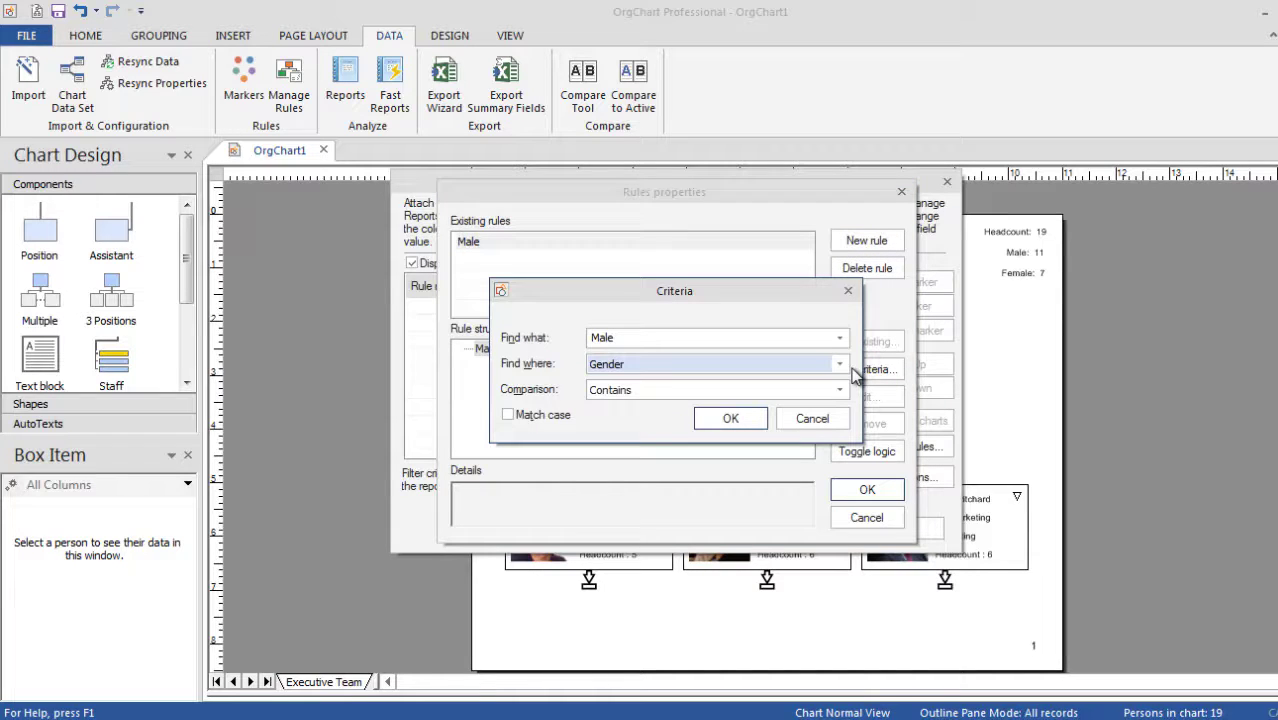
key(Tab)
key(e)
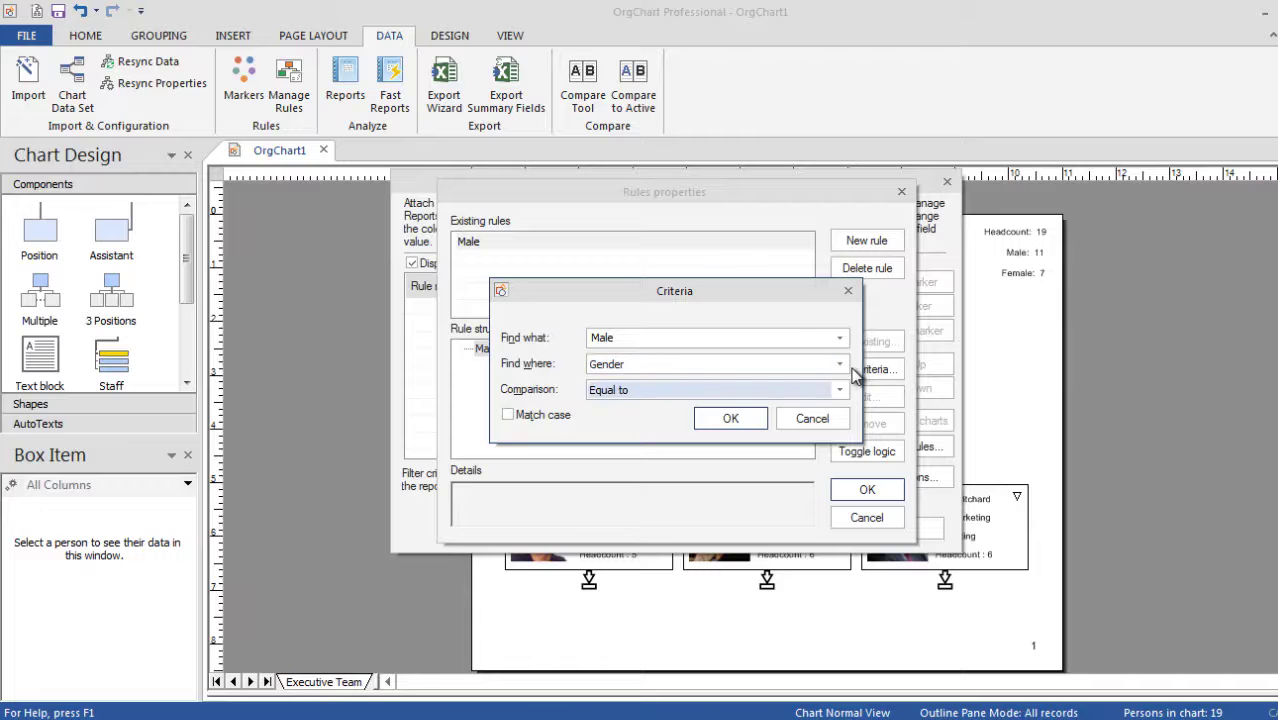
key(Tab)
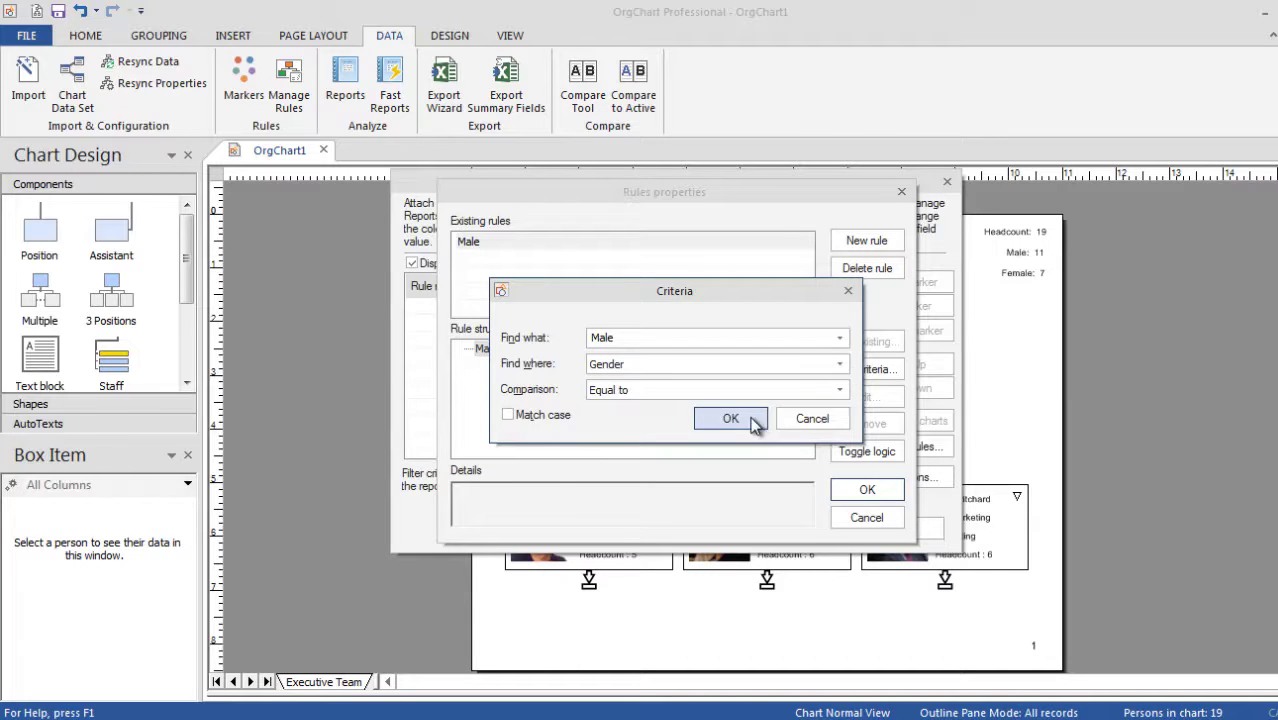
click(731, 418)
click(857, 490)
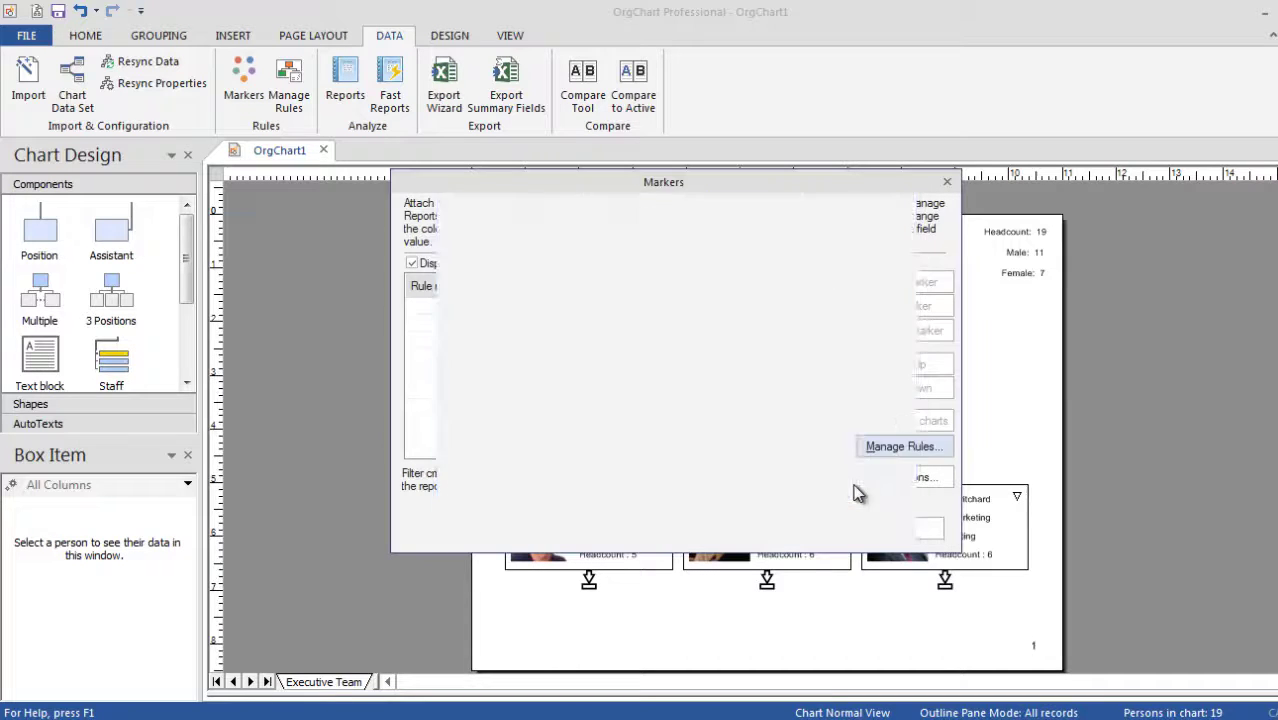
Give the Male marker a light-to-dark blue gradient box fill.
click(877, 288)
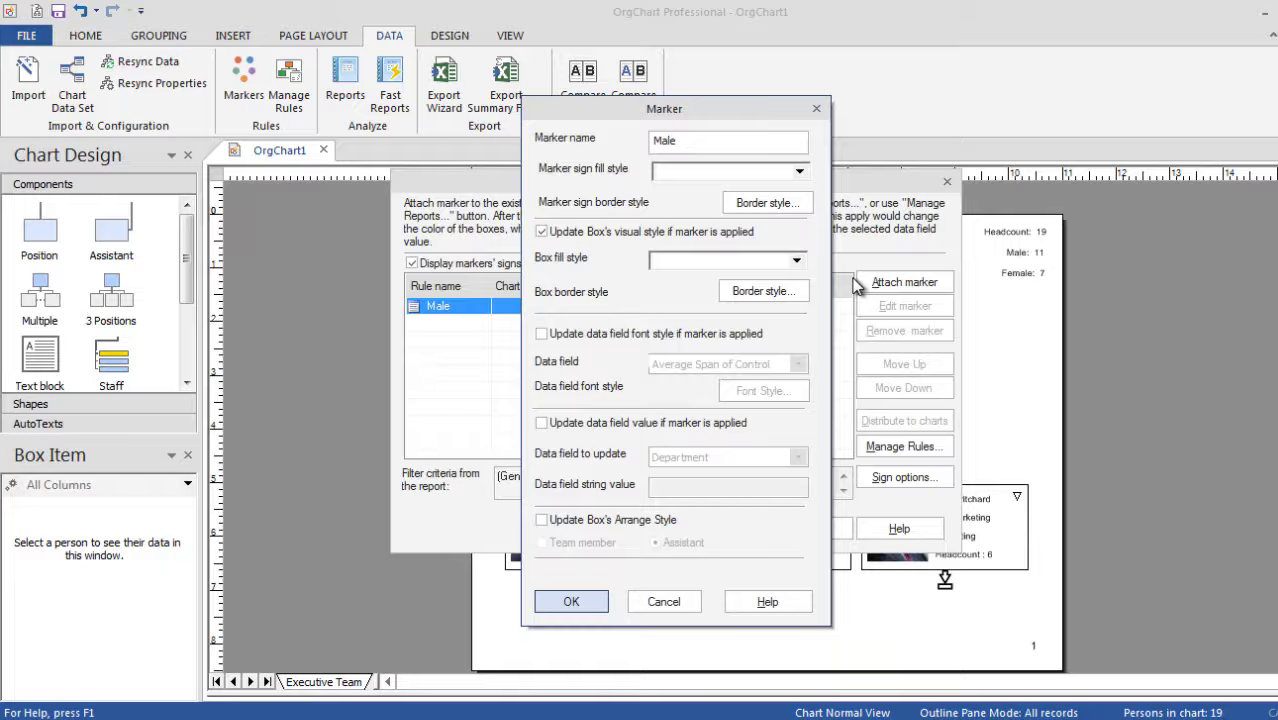
click(770, 262)
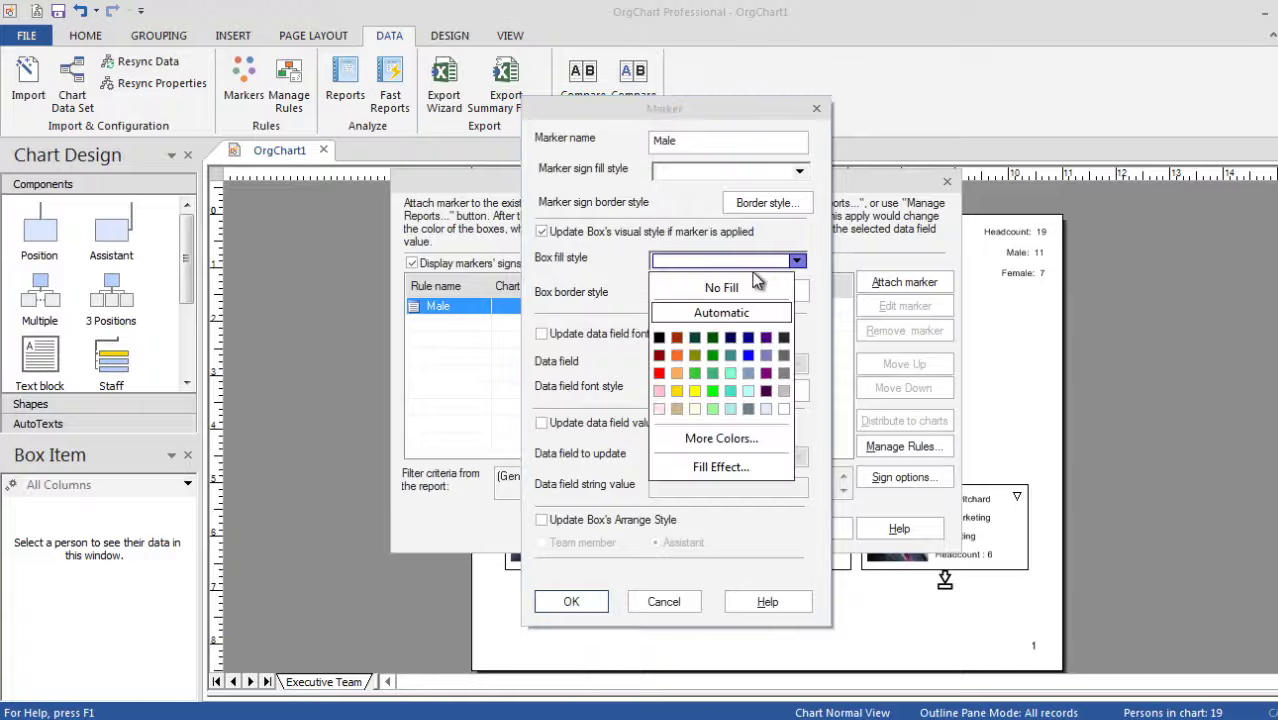
click(716, 468)
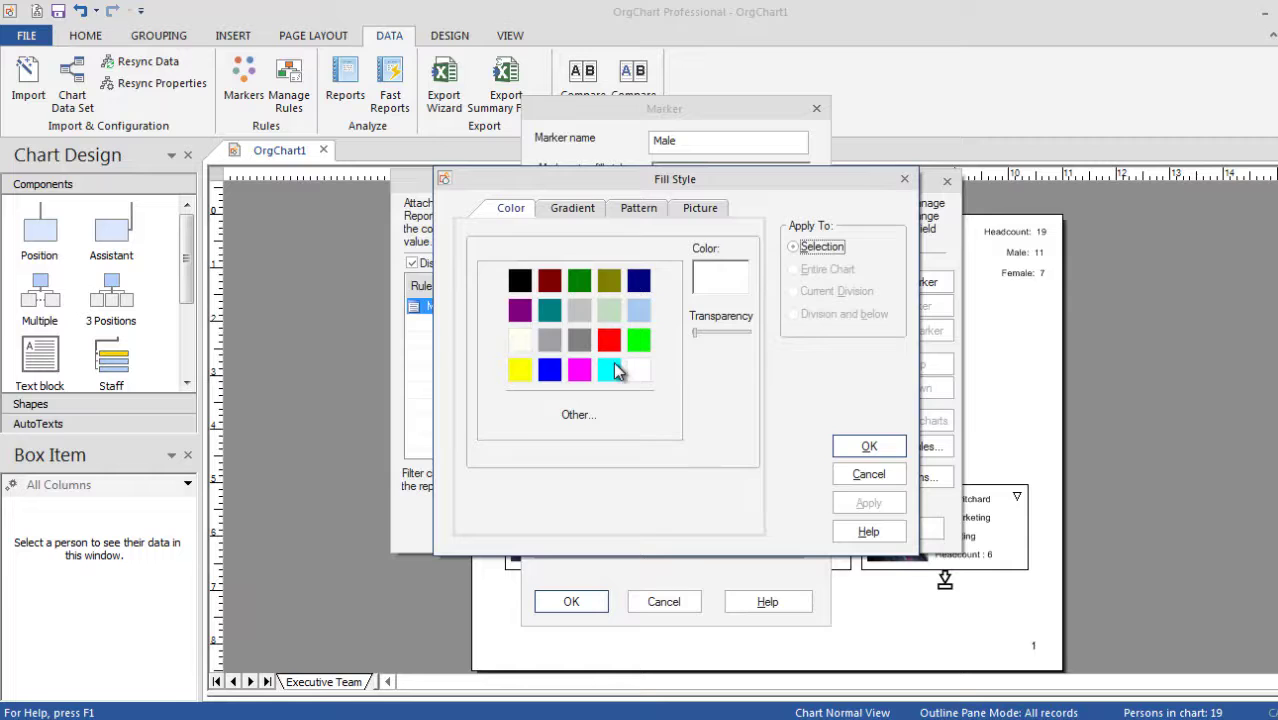
click(570, 214)
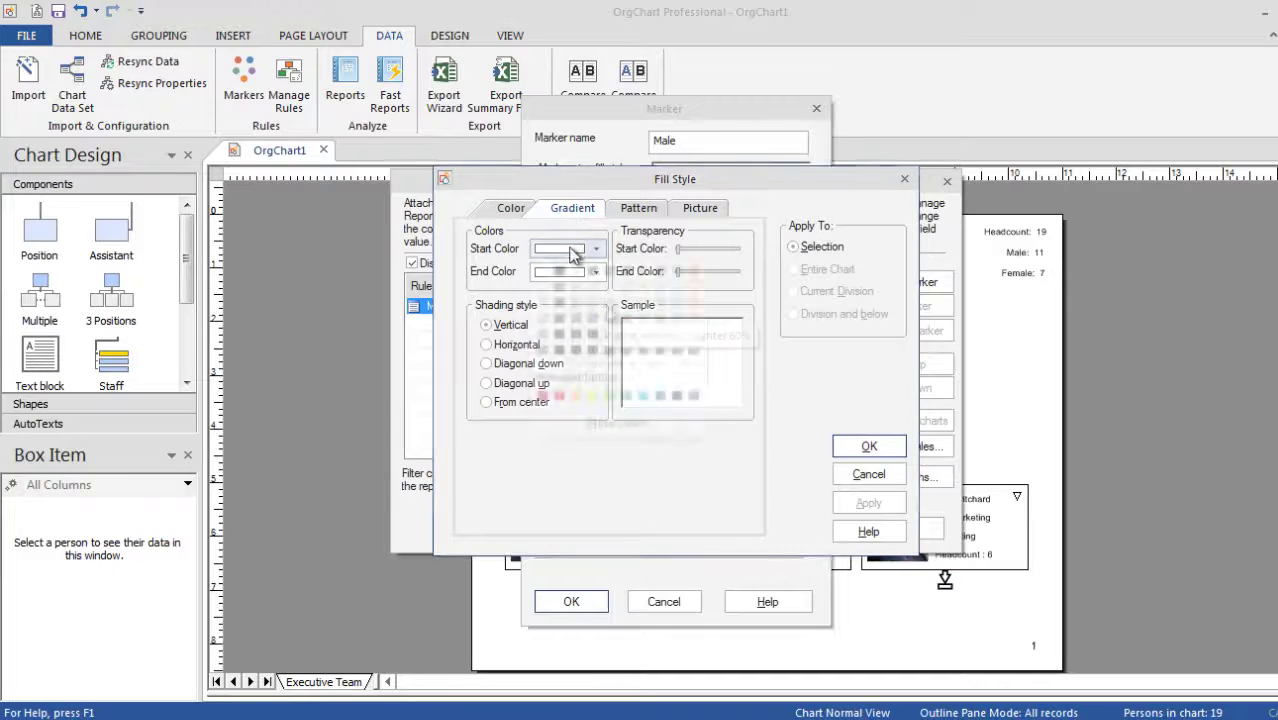
click(595, 248)
click(610, 326)
click(595, 272)
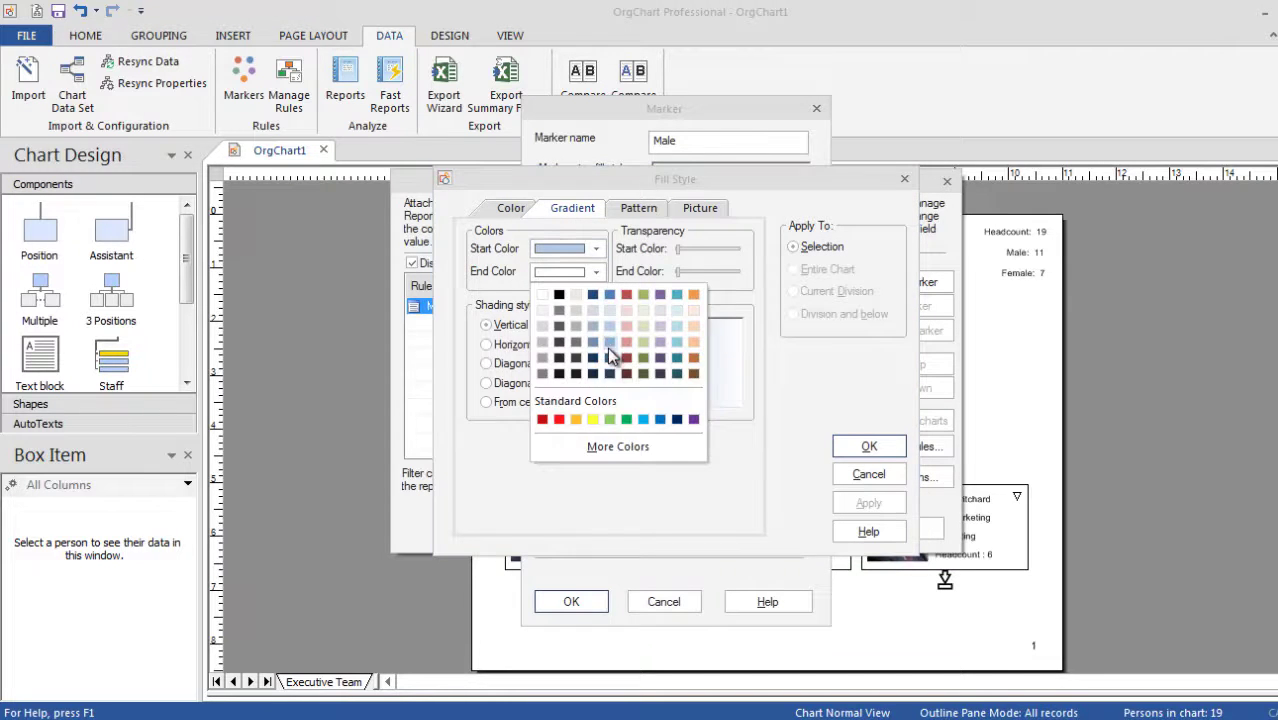
click(608, 357)
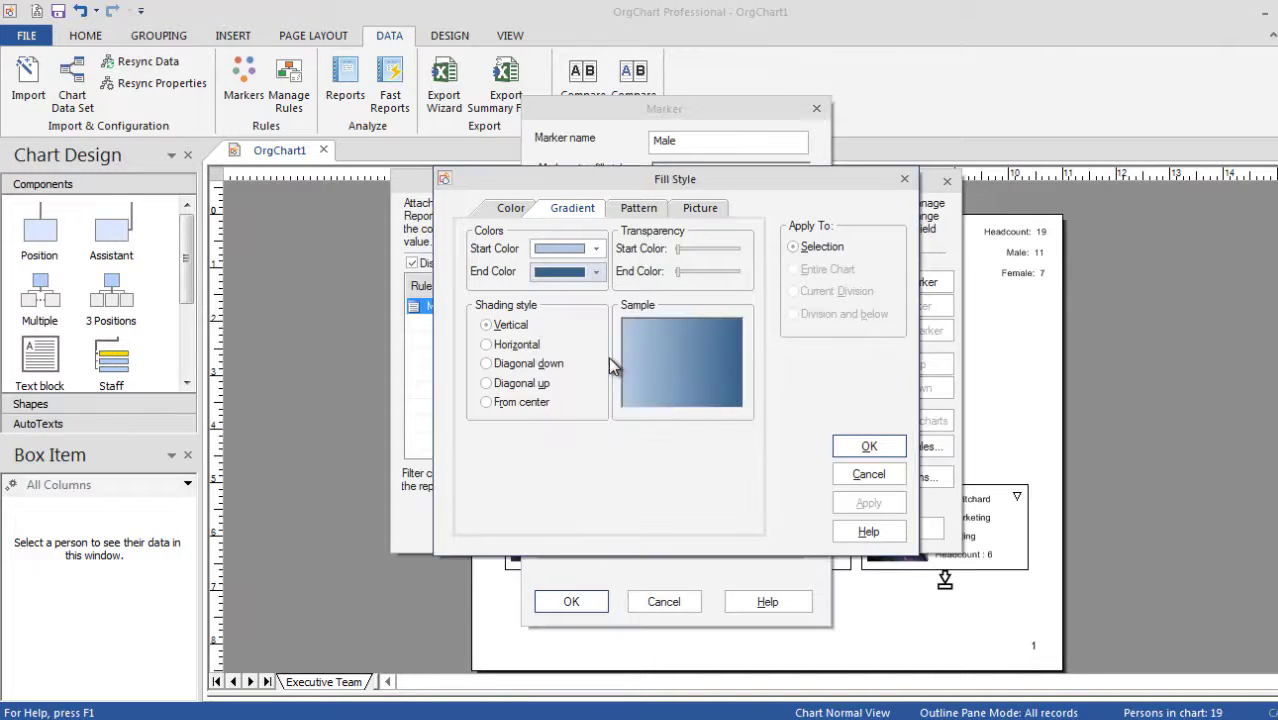
click(533, 349)
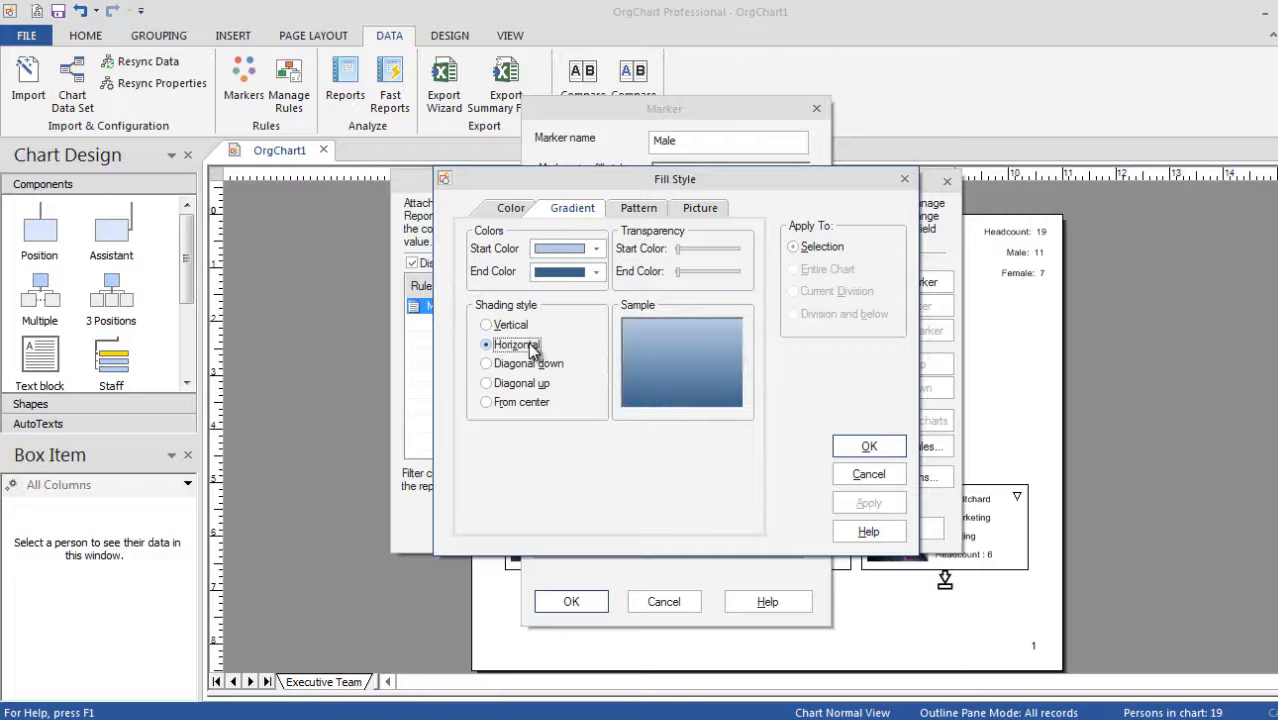
click(866, 448)
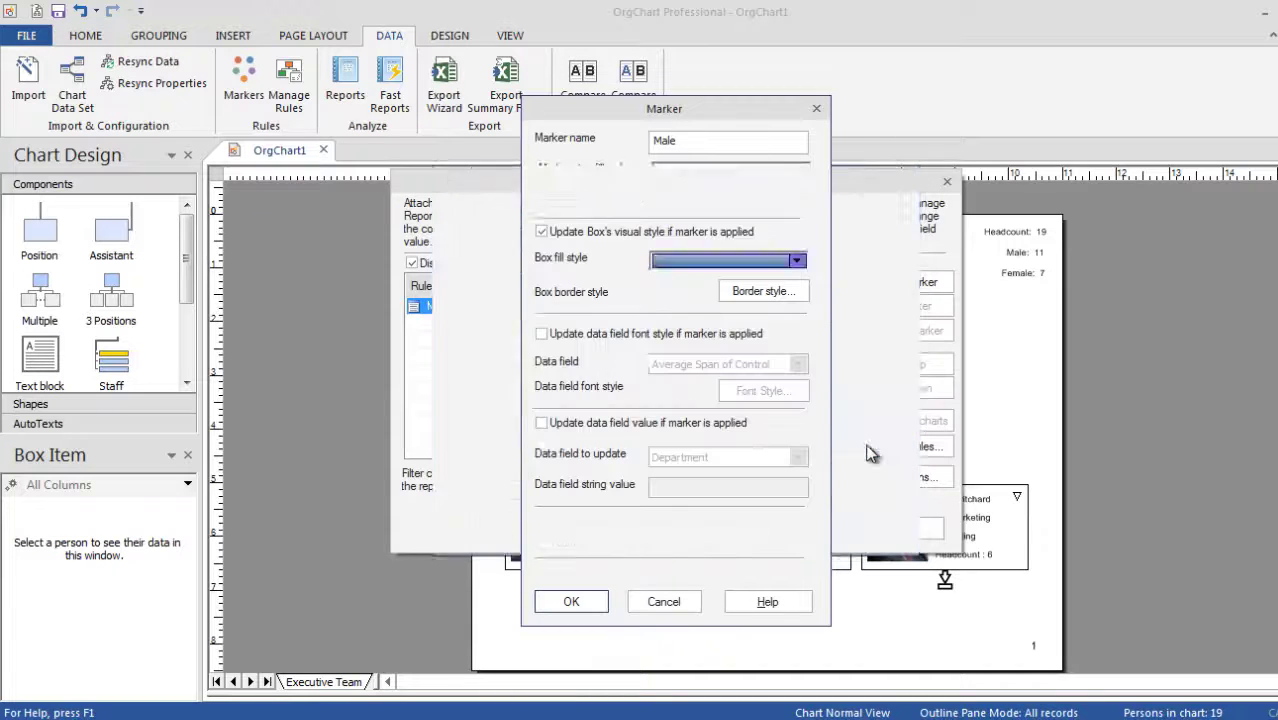
Save the Male marker and apply the active gender markers to the chart.
click(571, 601)
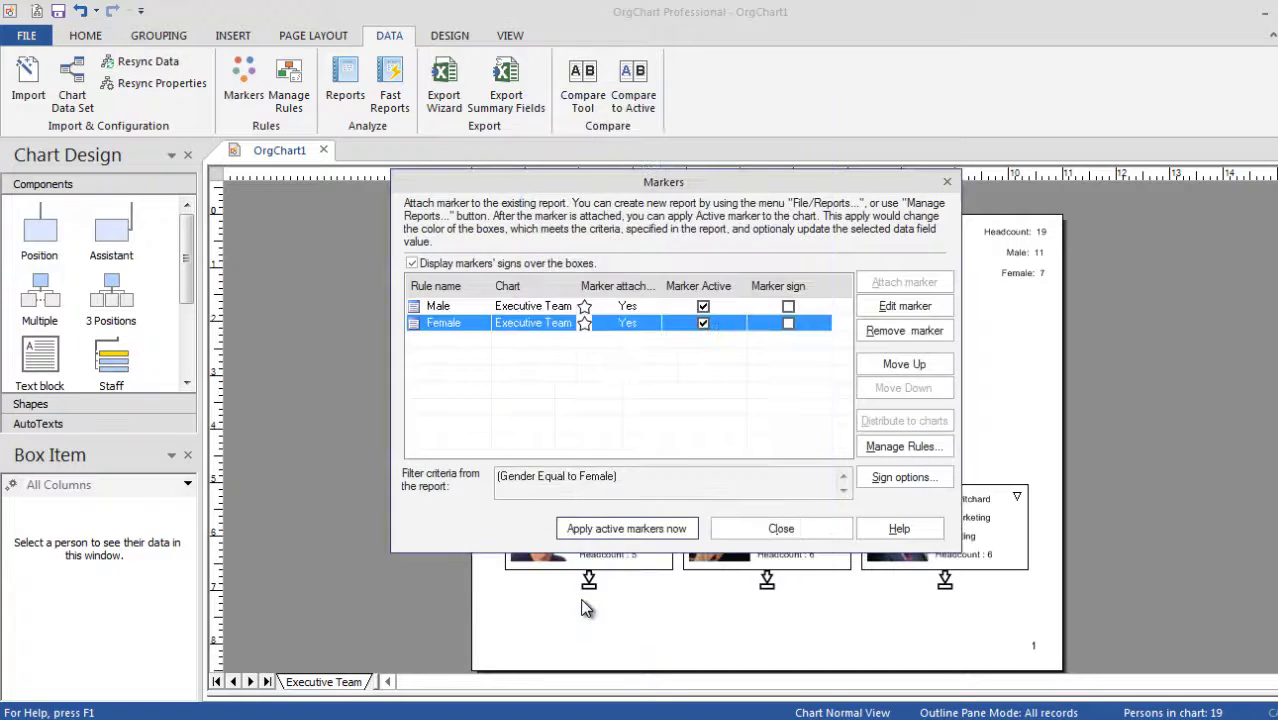
click(566, 533)
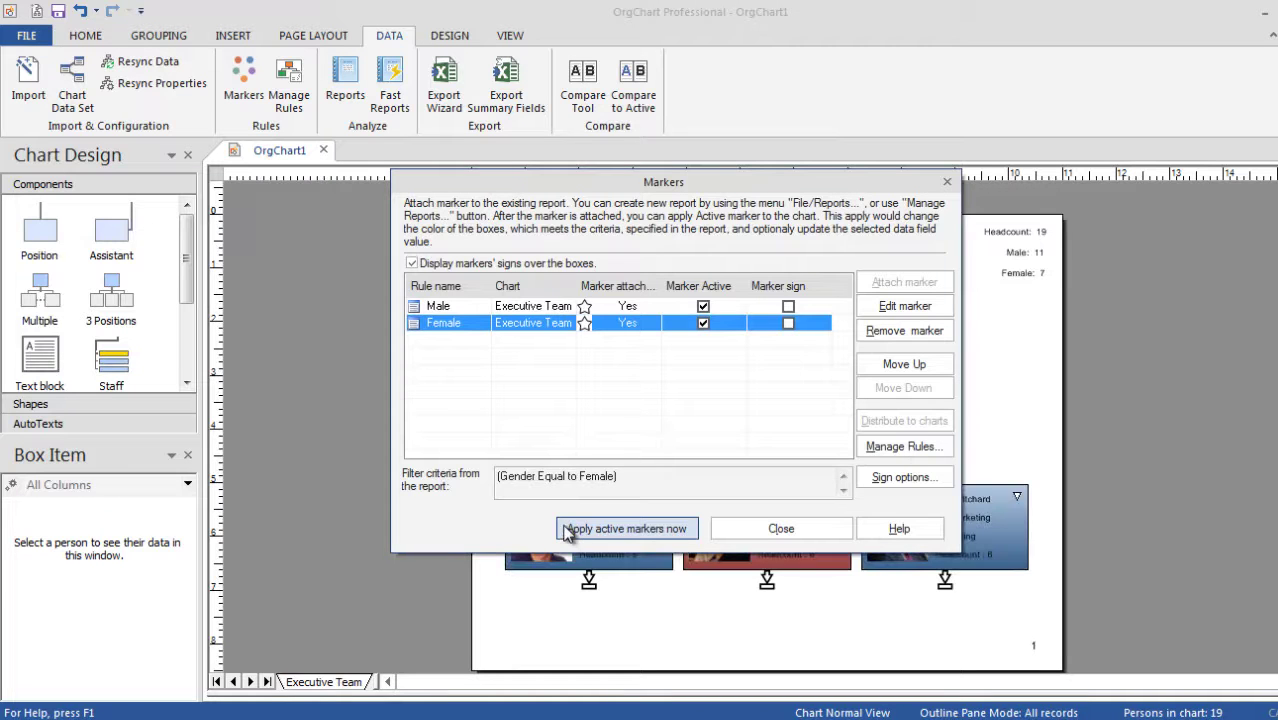
click(760, 529)
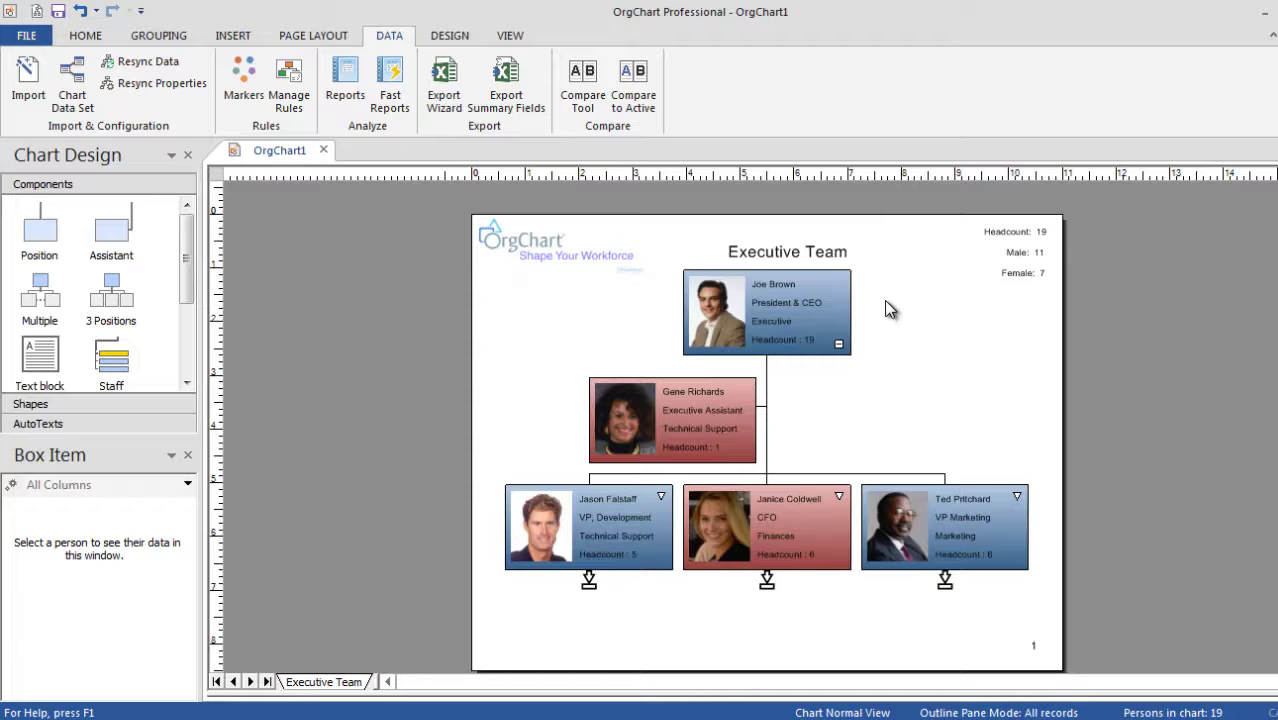
In the top box's layout, select the Name, Title, Department and Headcount fields together.
mouse_move(812, 303)
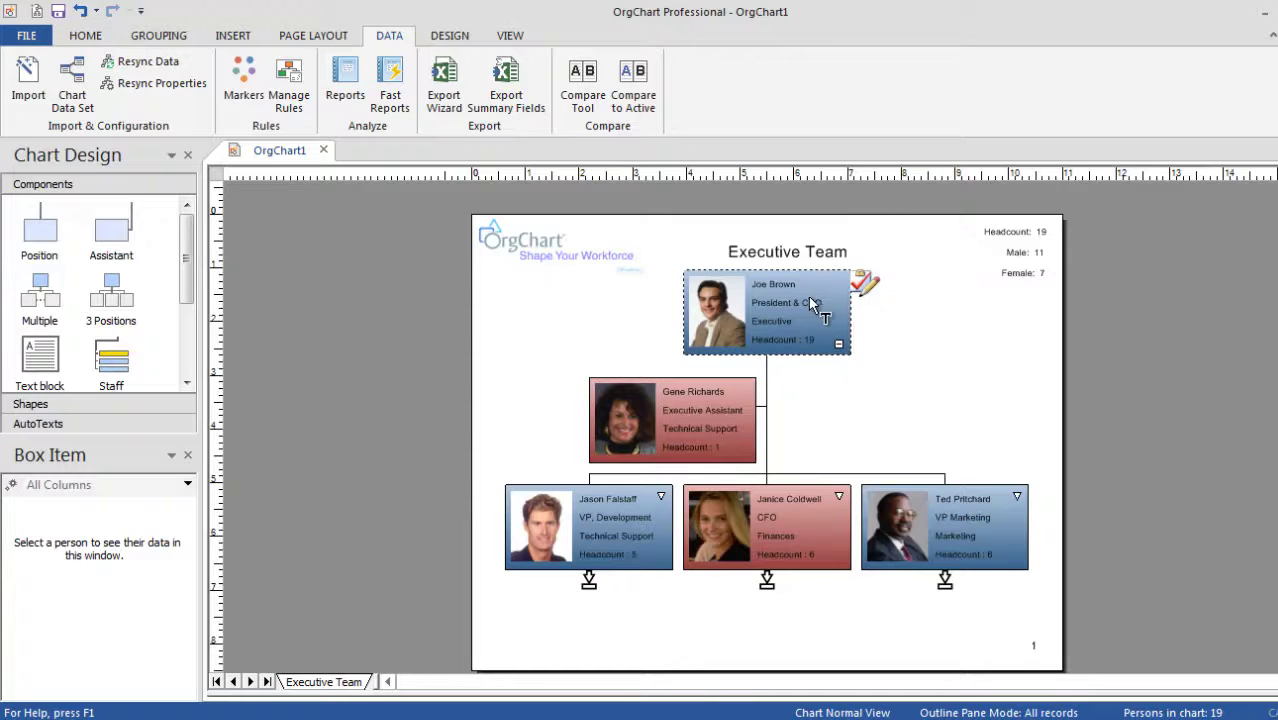
click(860, 285)
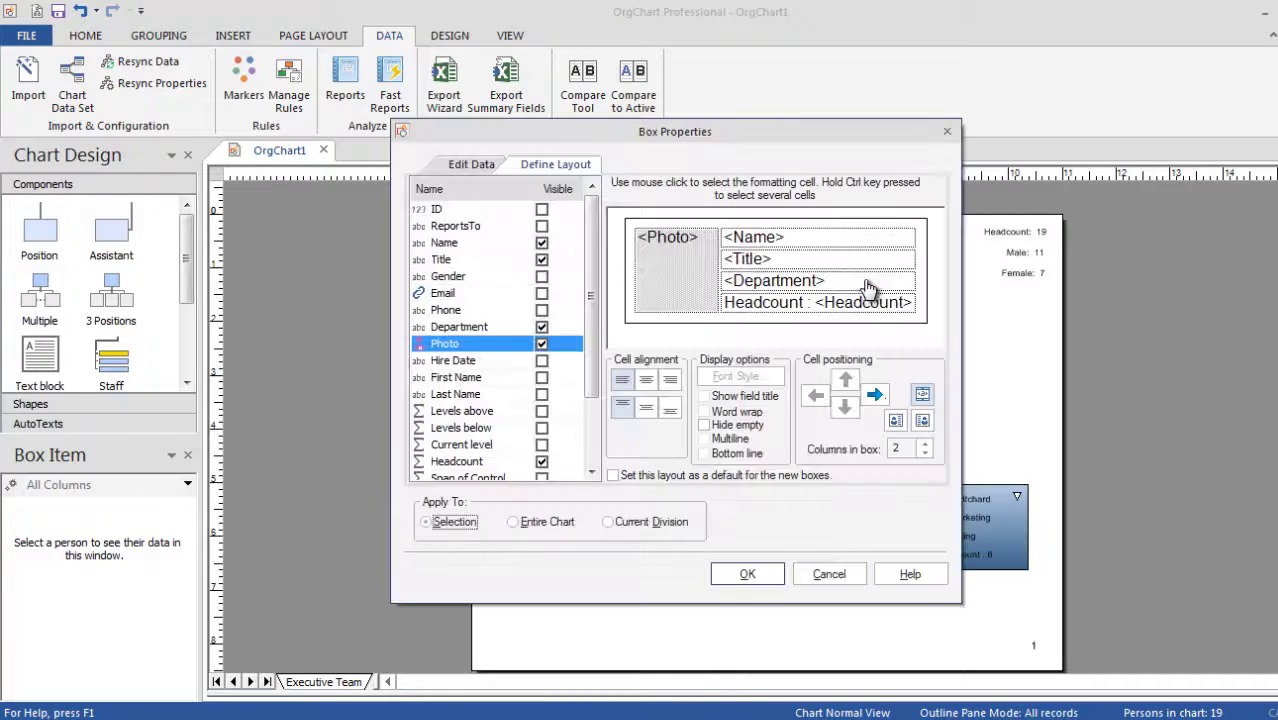
click(828, 244)
ctrl+click(827, 259)
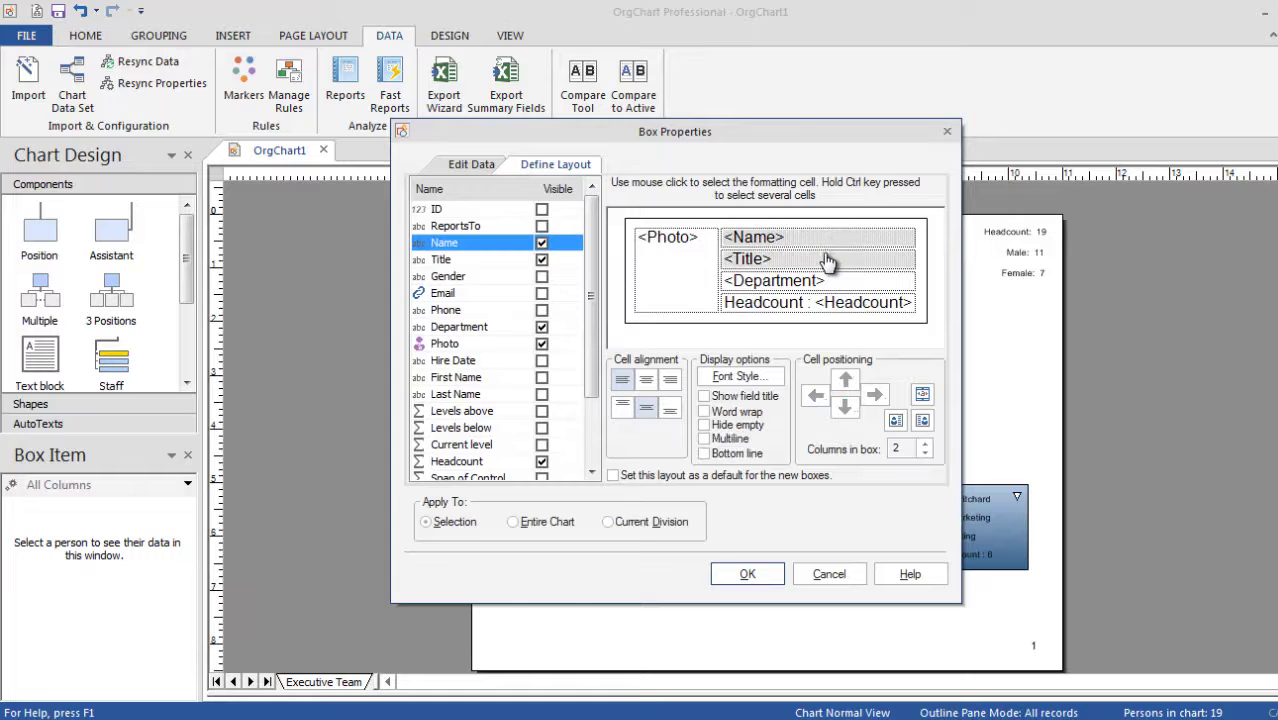
ctrl+click(828, 281)
ctrl+click(828, 303)
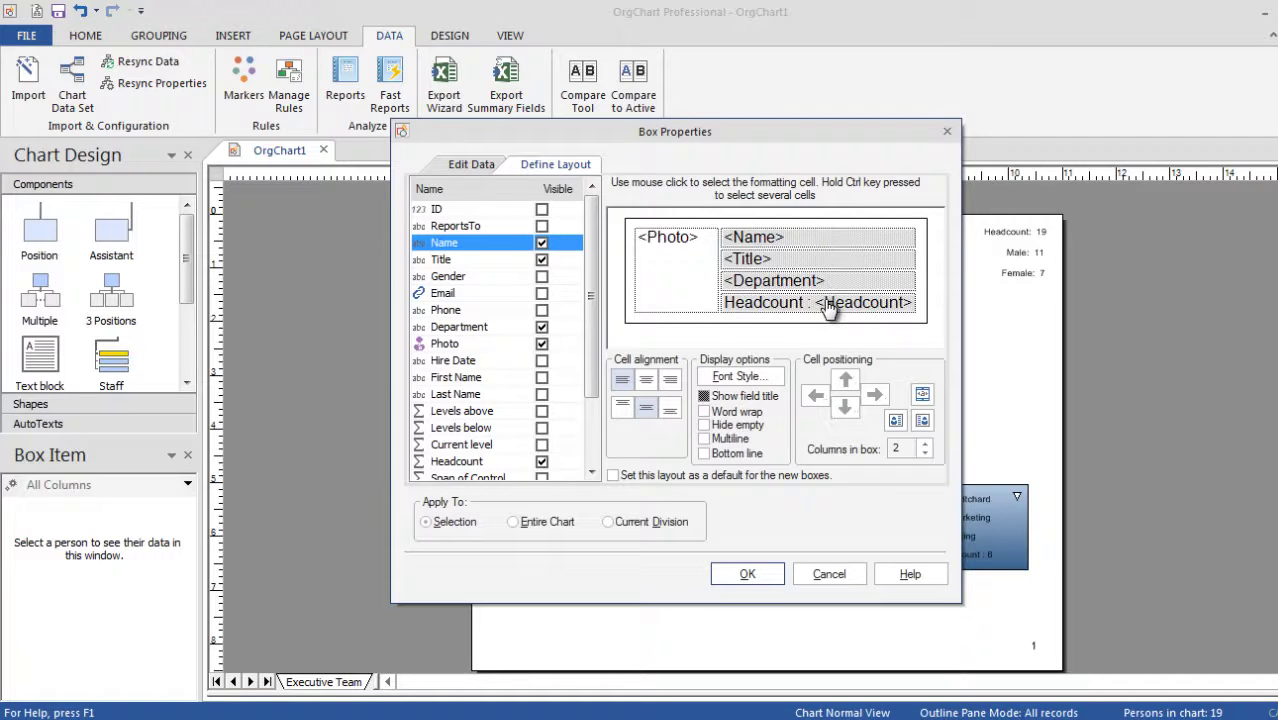
Make those fields bold white text and apply it to the entire chart.
click(740, 376)
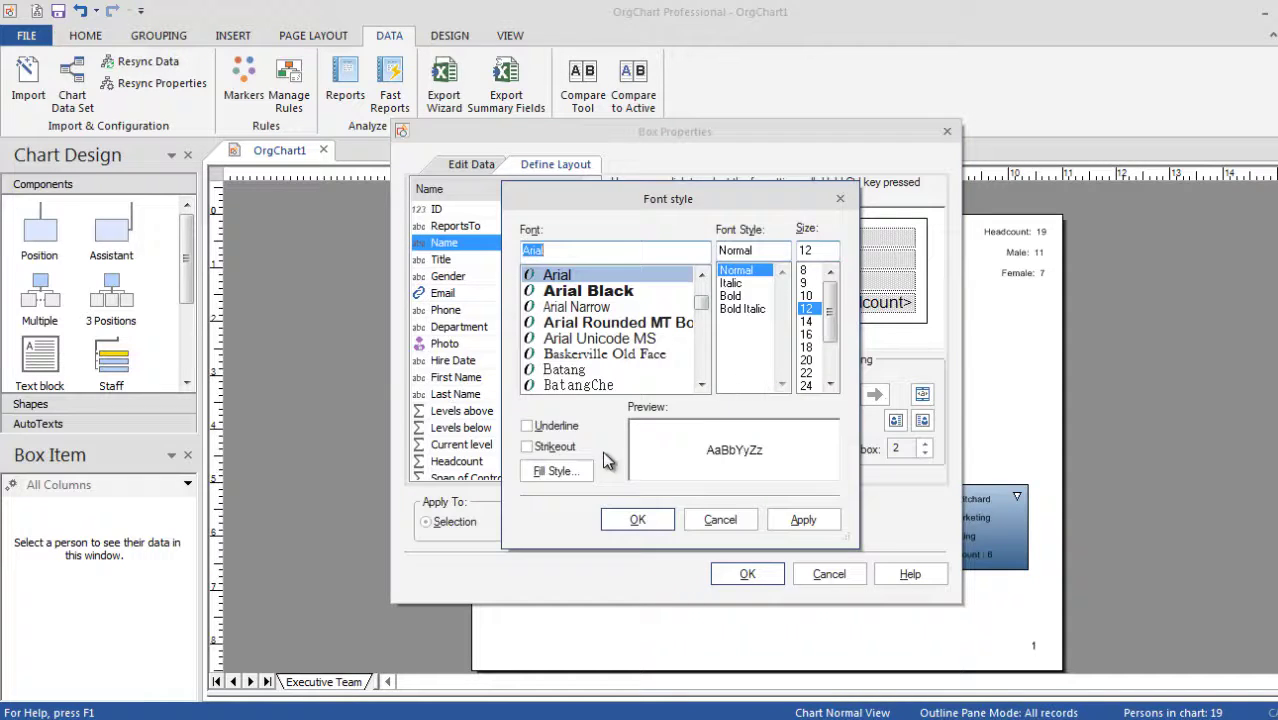
click(570, 471)
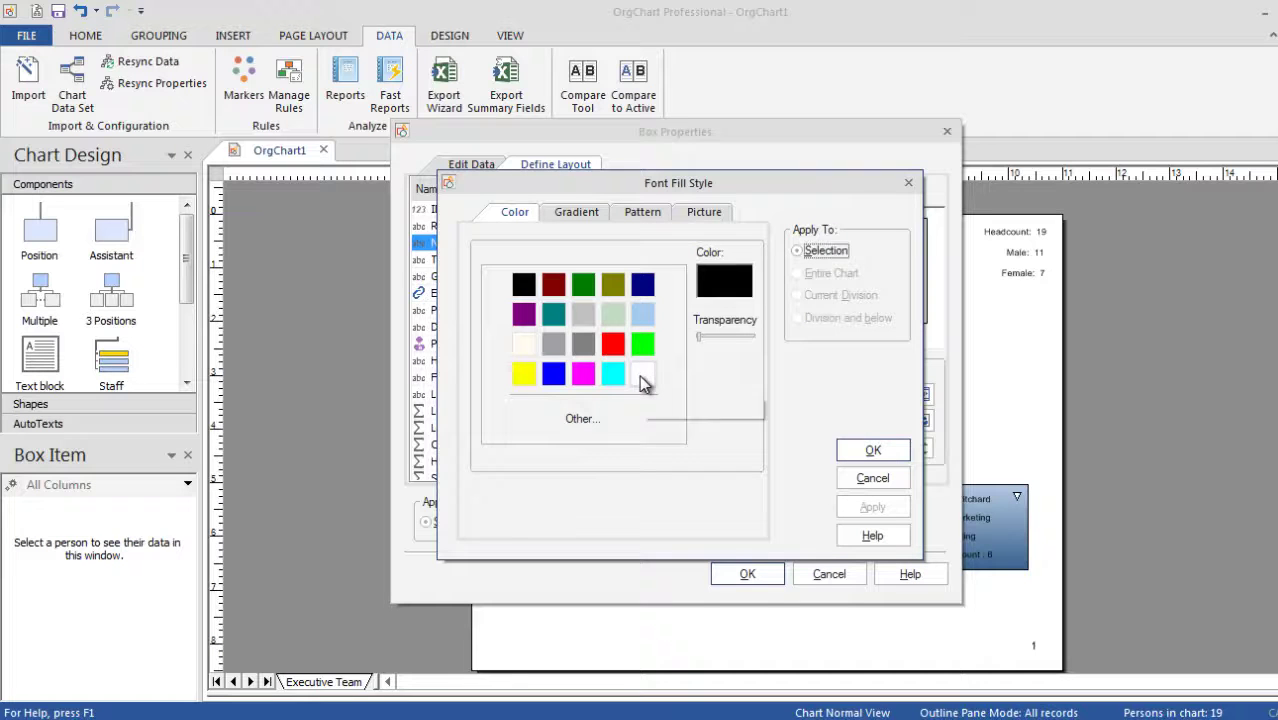
click(642, 375)
click(858, 450)
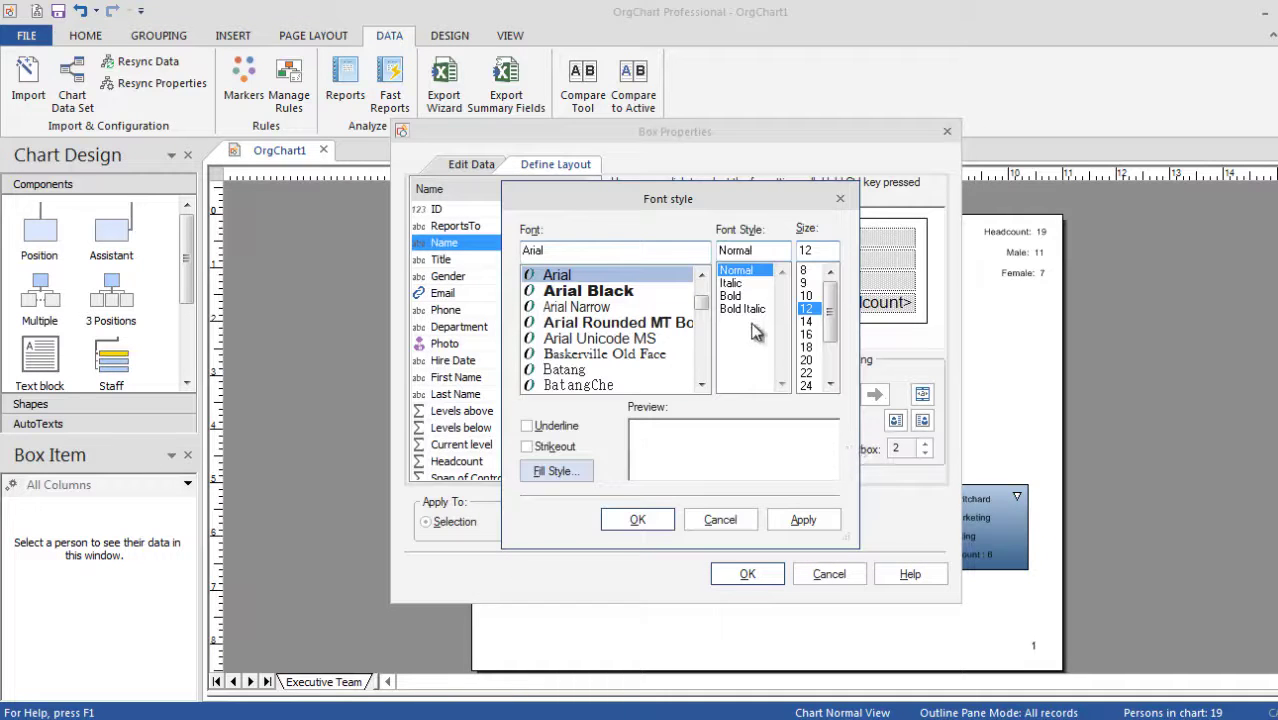
click(735, 296)
click(638, 520)
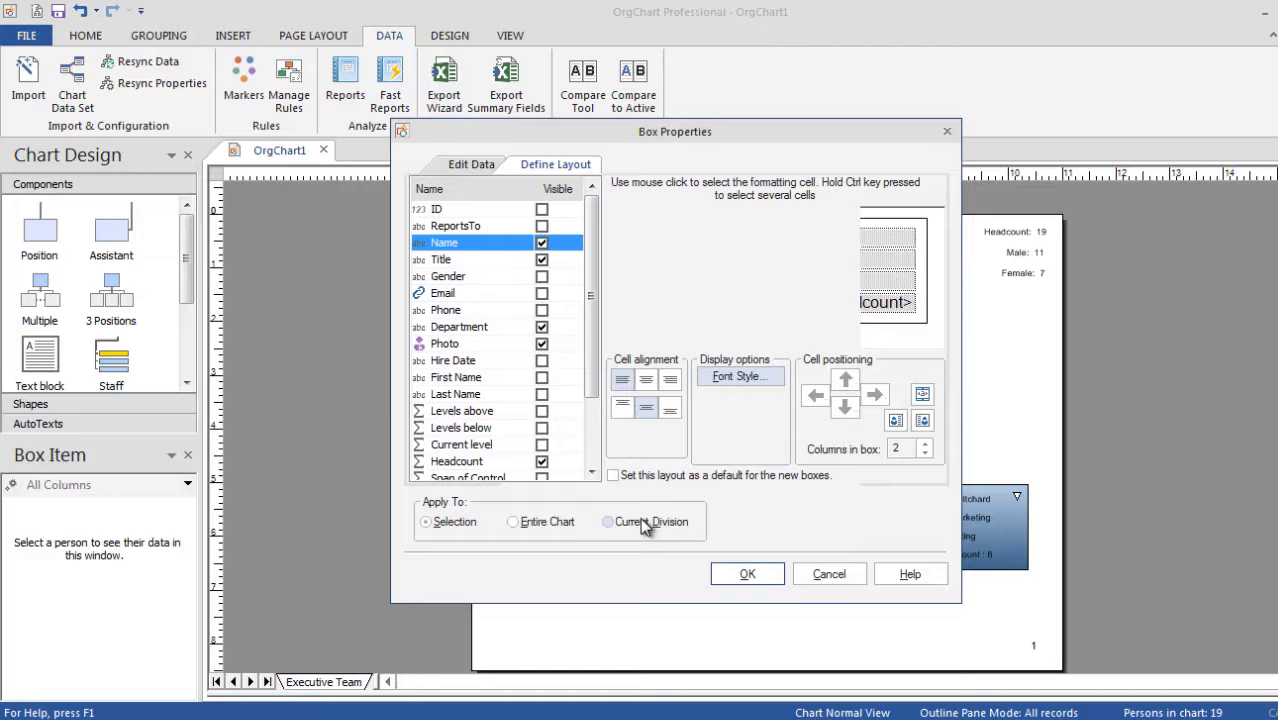
click(520, 524)
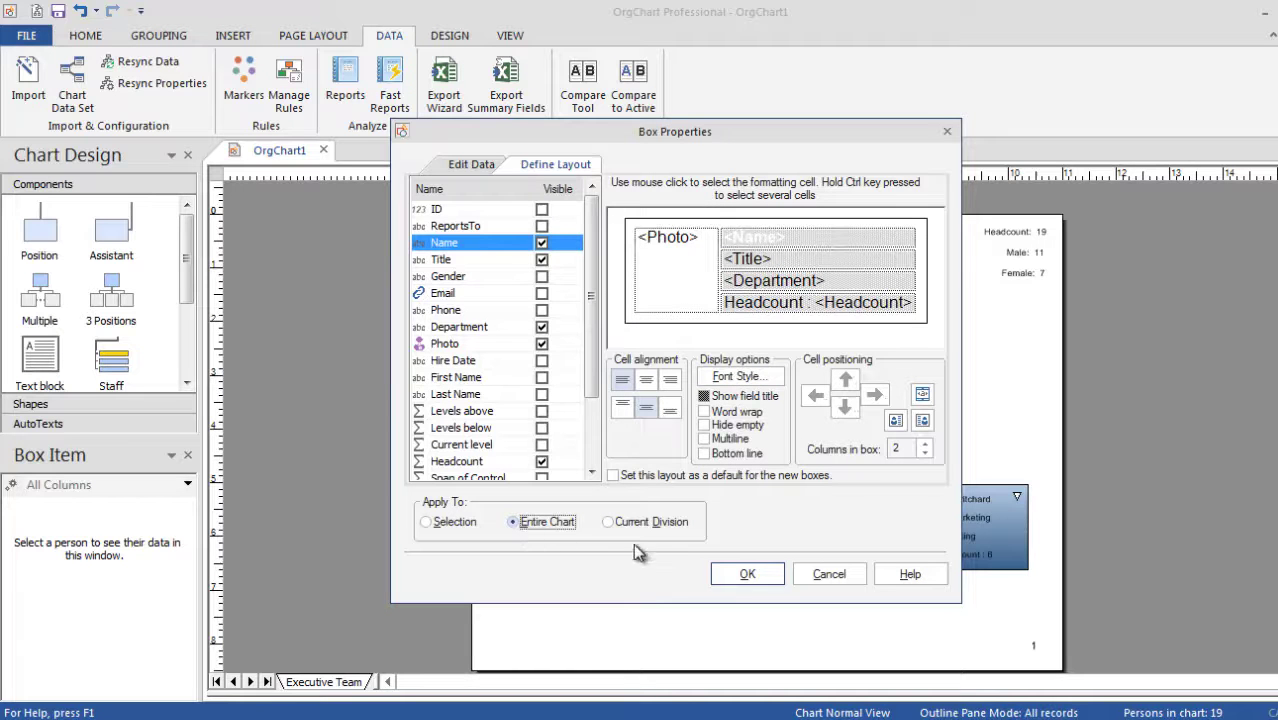
click(747, 574)
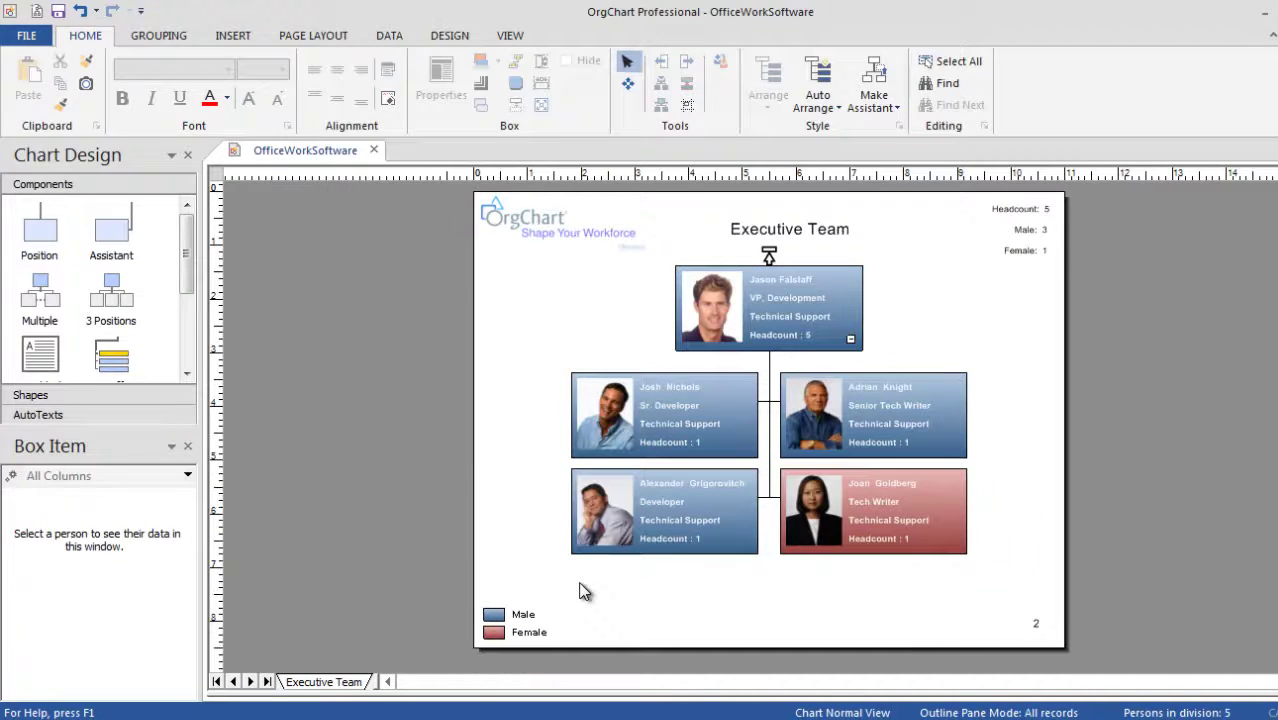
Drill up to the Executive Team chart, into the CFO's Finances division, and back up.
click(768, 256)
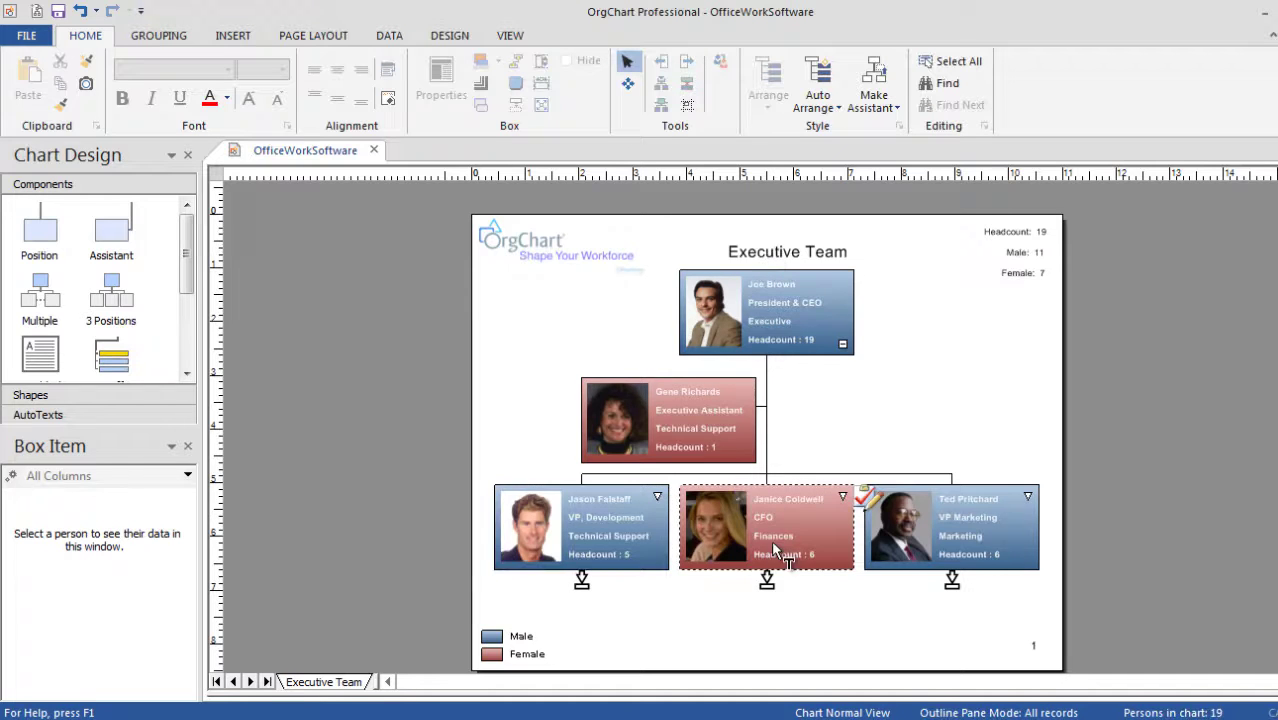
click(767, 582)
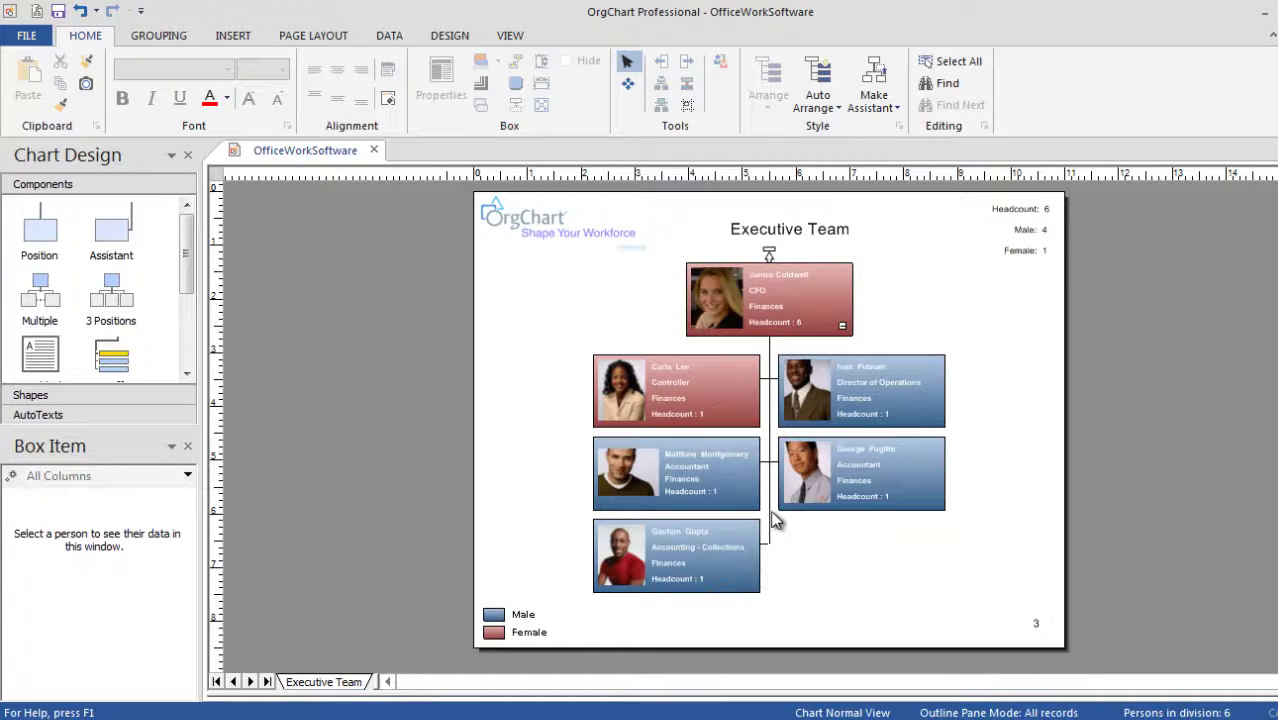
click(768, 254)
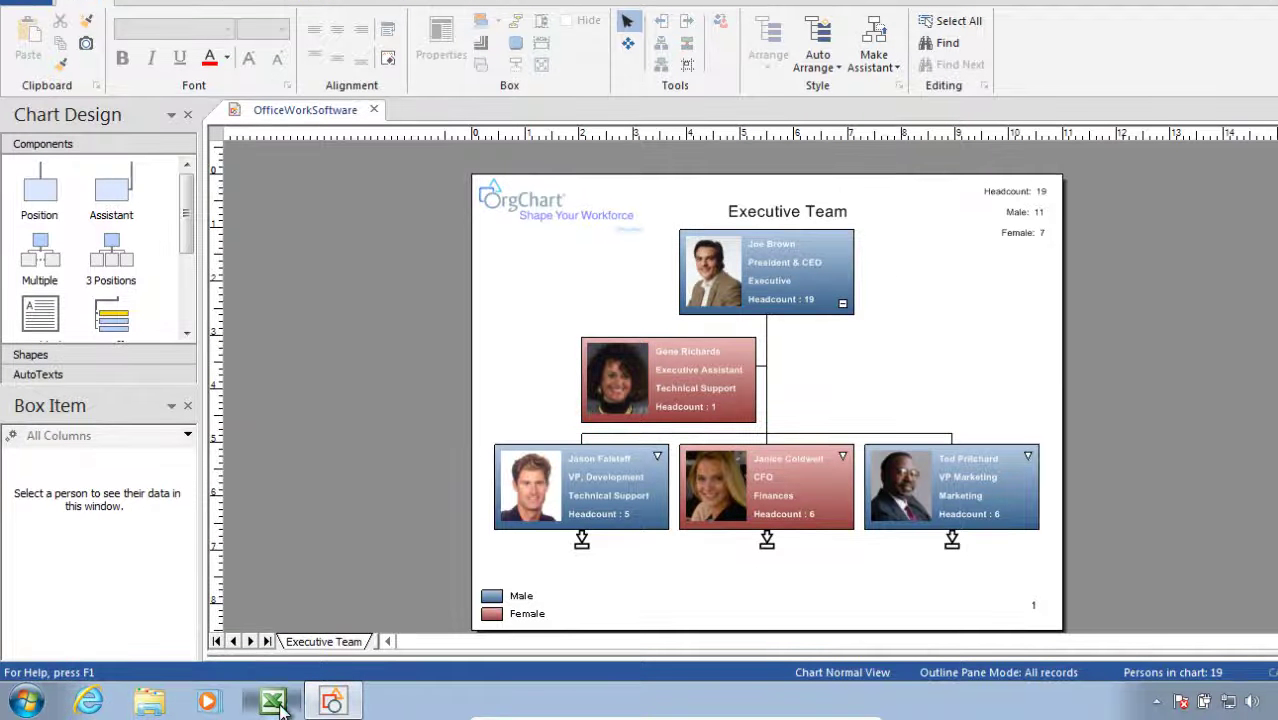
In the employee spreadsheet, replace the President & CEO's name in cell D2 with a new name.
click(278, 704)
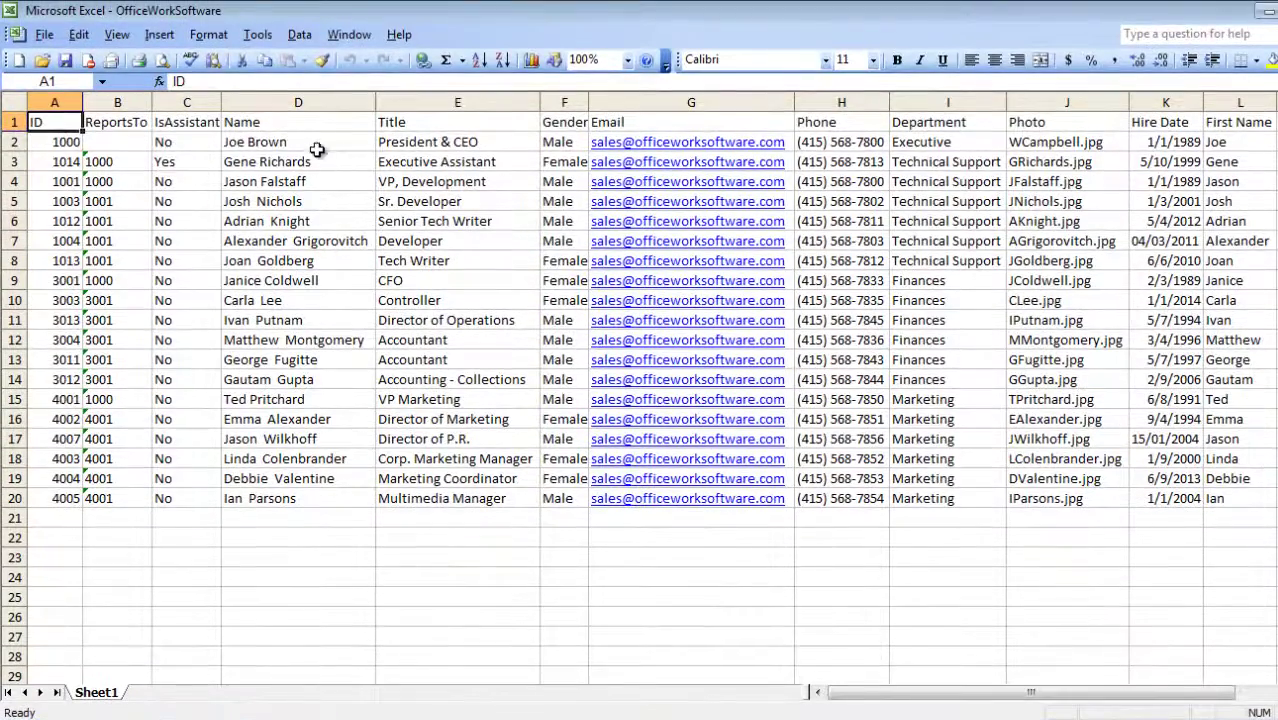
click(316, 107)
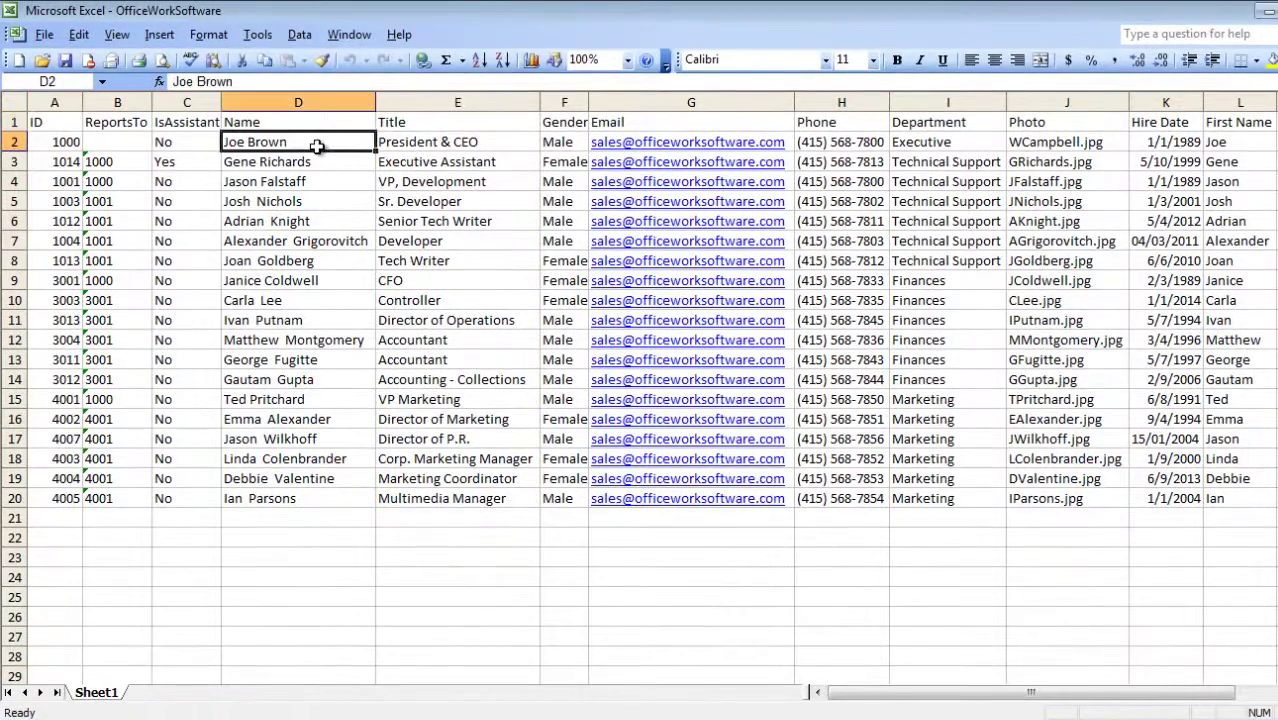
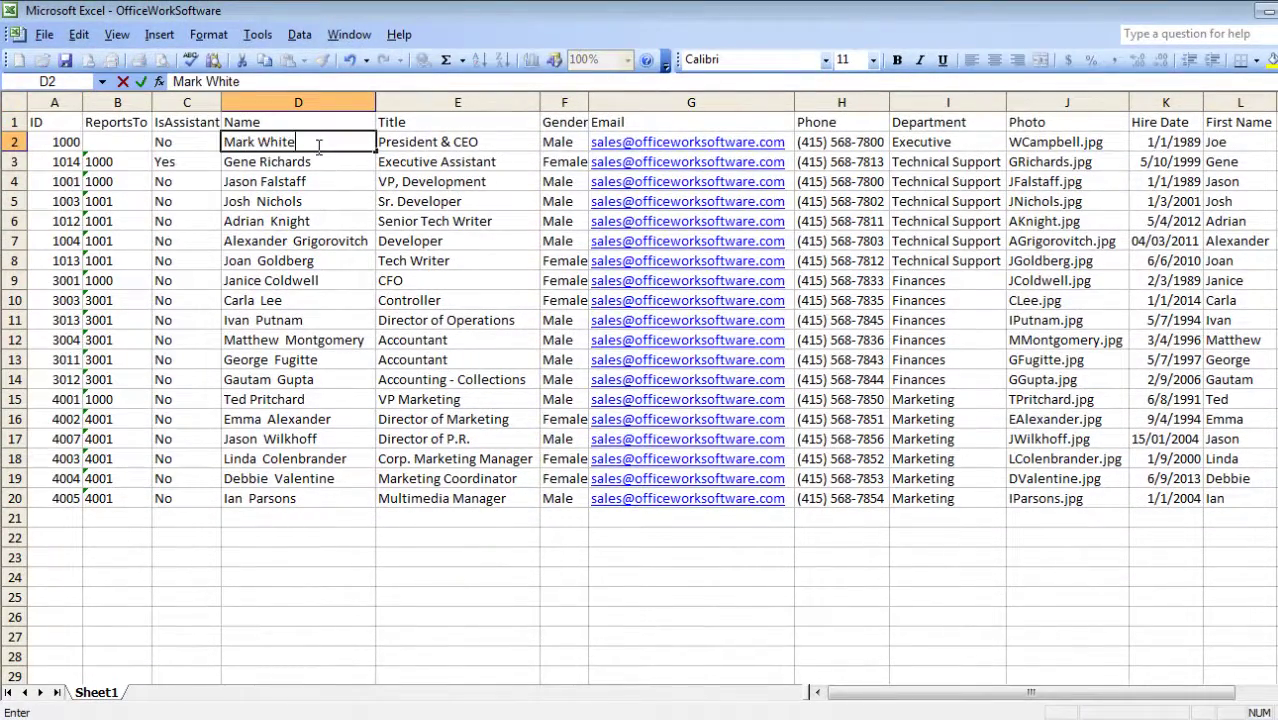
key(Return)
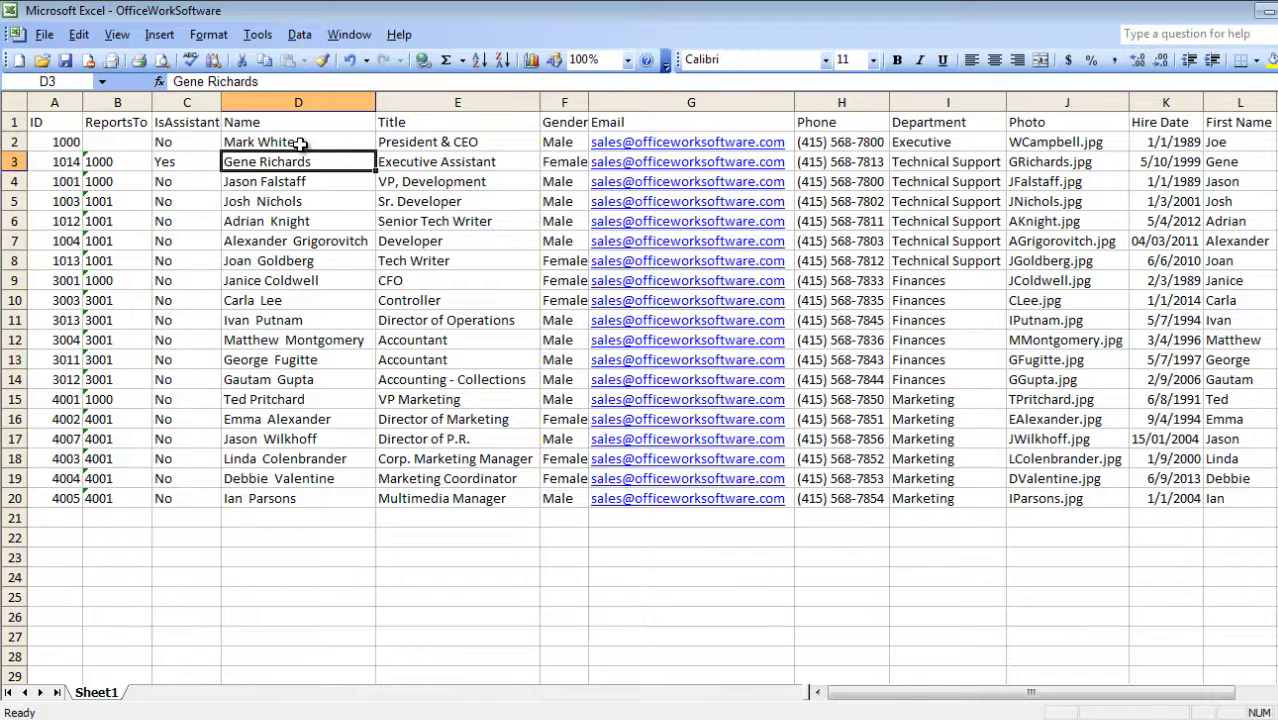
Save the spreadsheet, then resync the chart's data from it, declining the sync log.
click(64, 60)
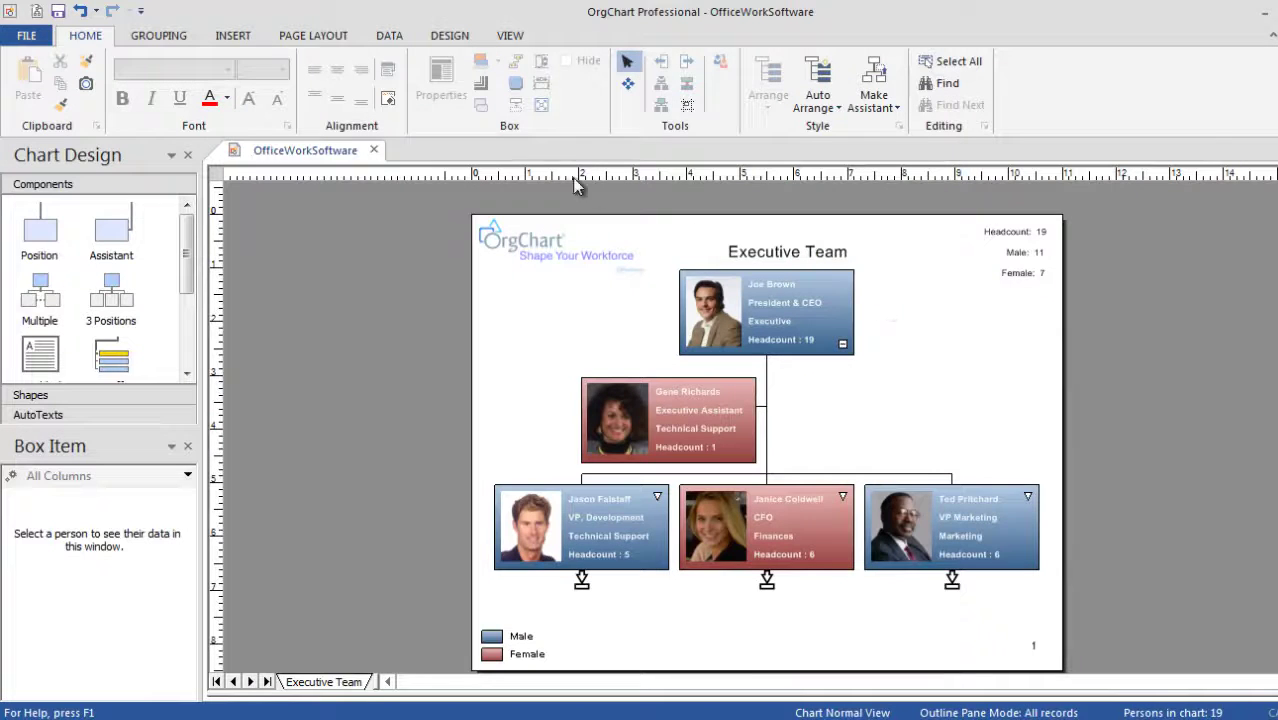
click(390, 37)
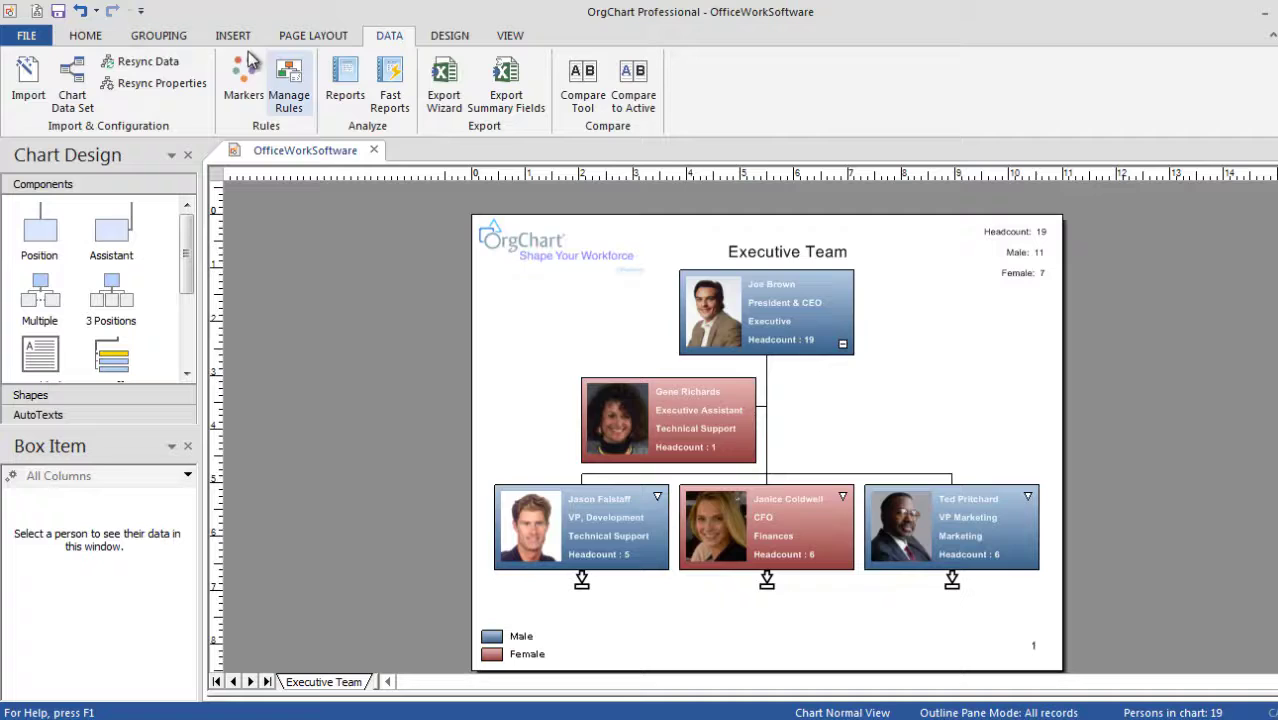
click(170, 62)
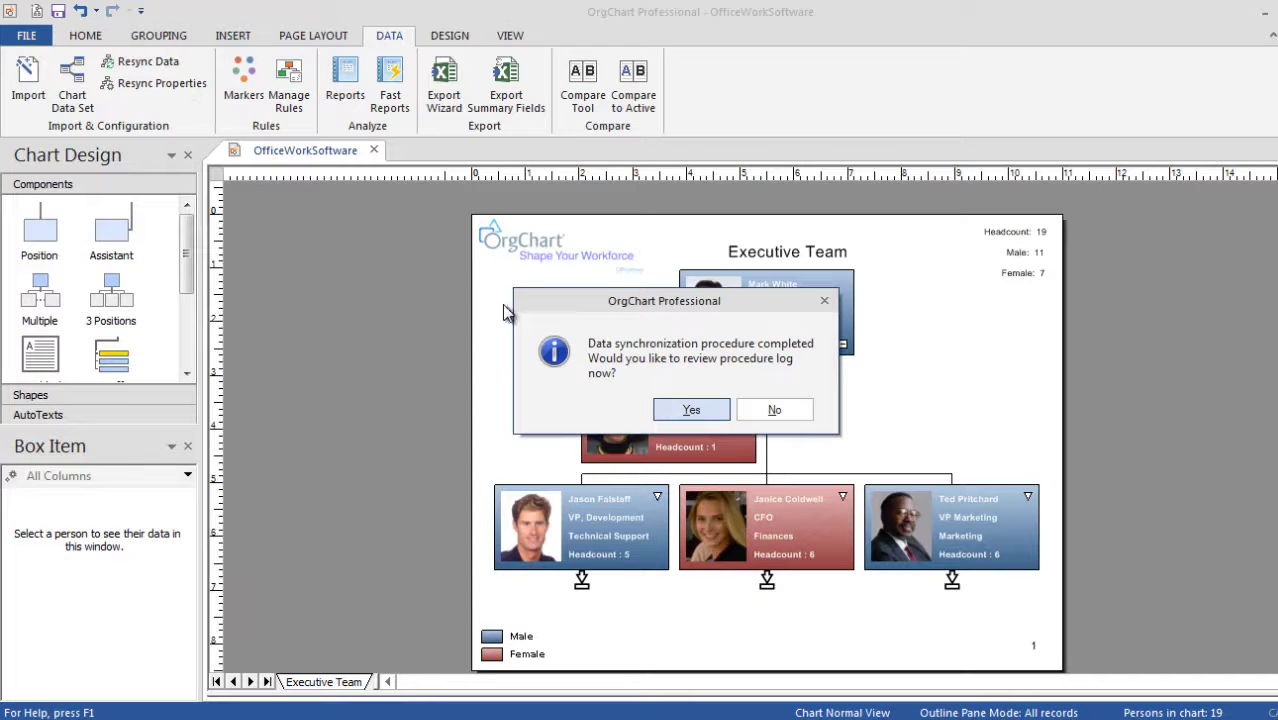
click(772, 413)
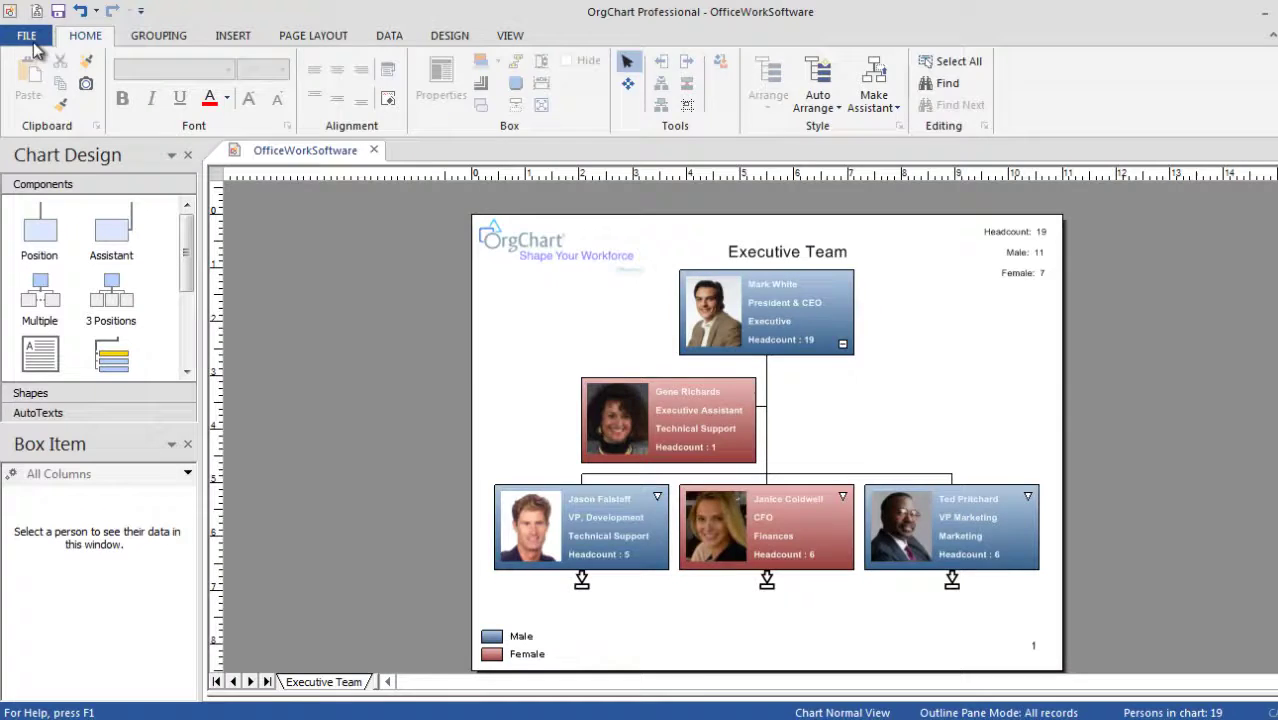
Start the Publish Wizard with Interactive PDF output, the current chart and default fields.
click(28, 38)
click(40, 408)
click(45, 452)
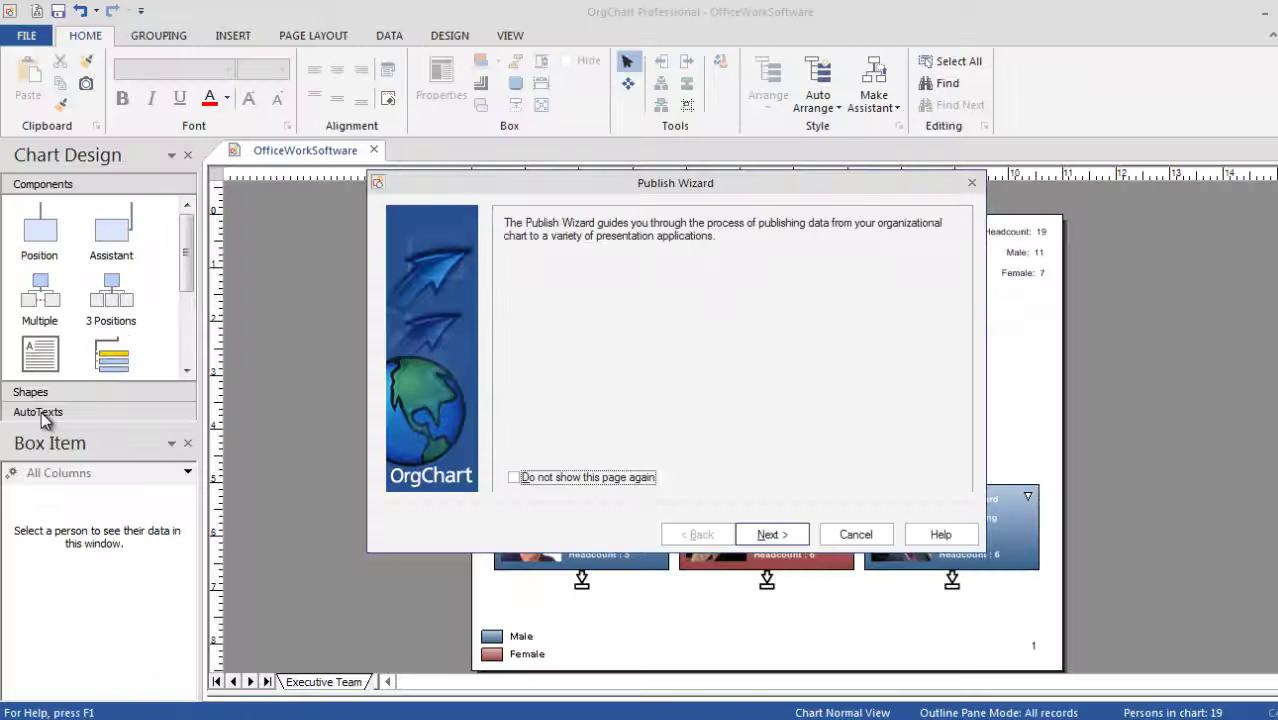
click(771, 535)
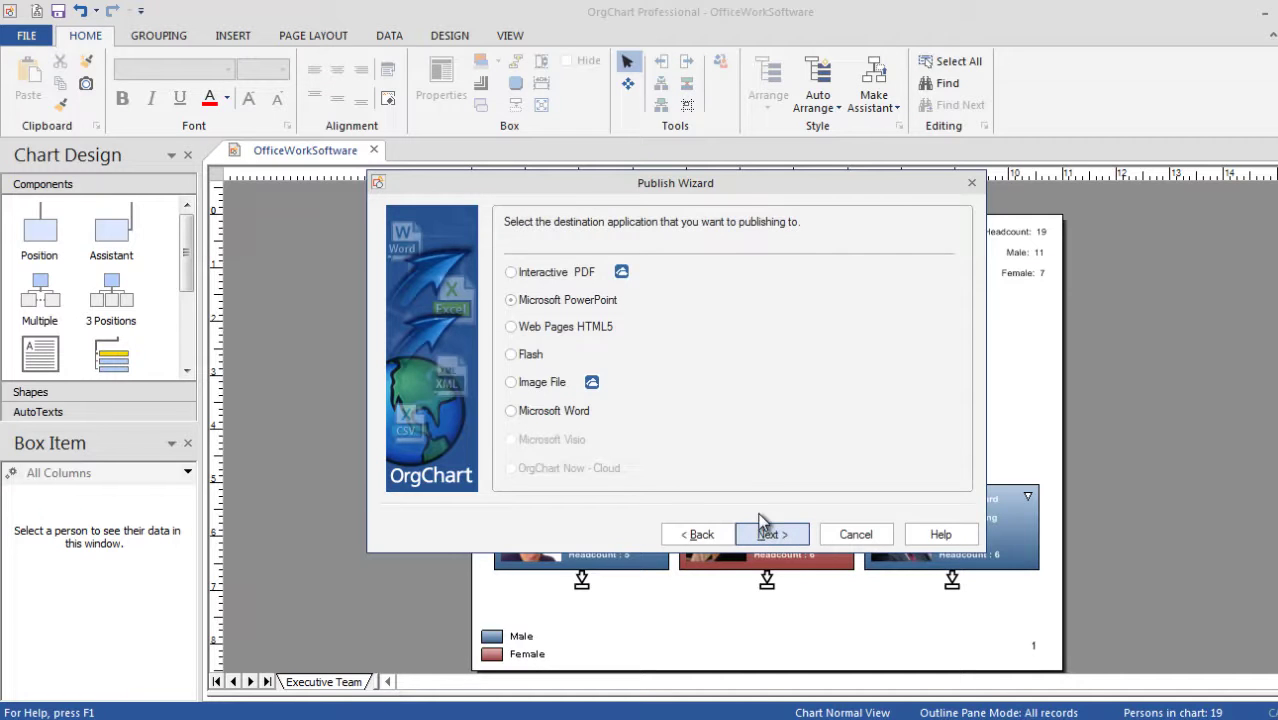
click(512, 273)
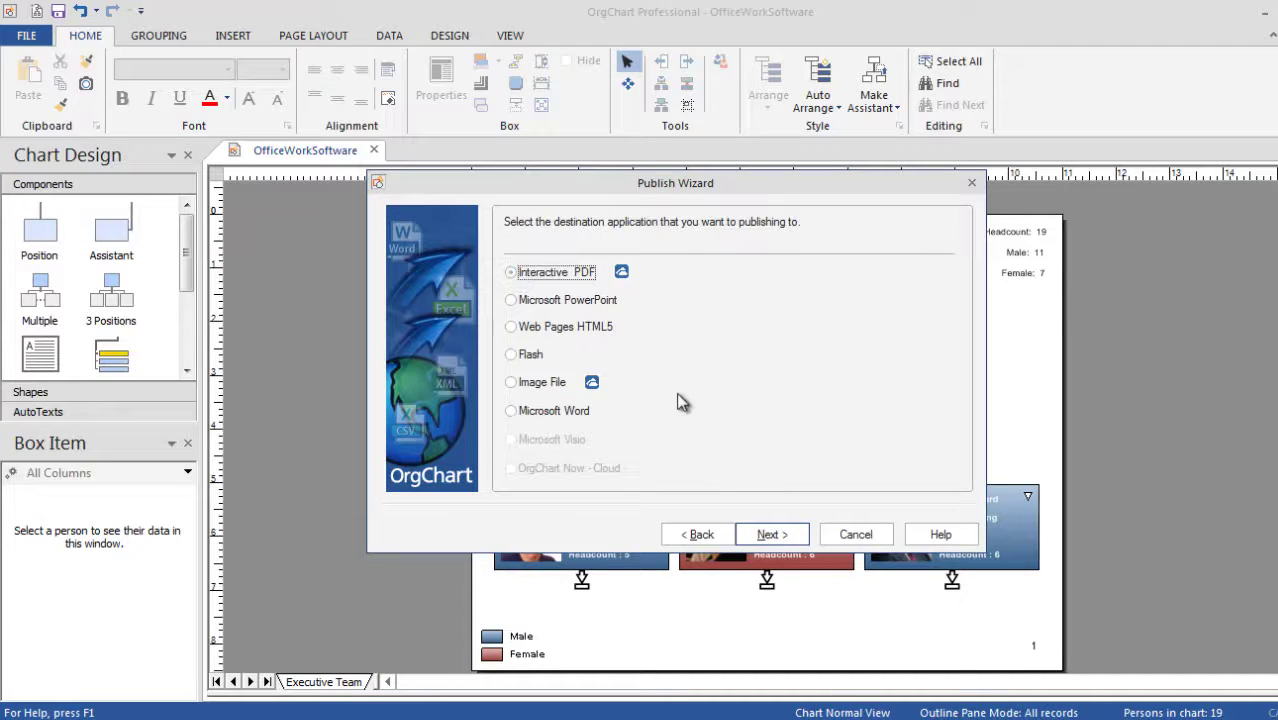
click(772, 535)
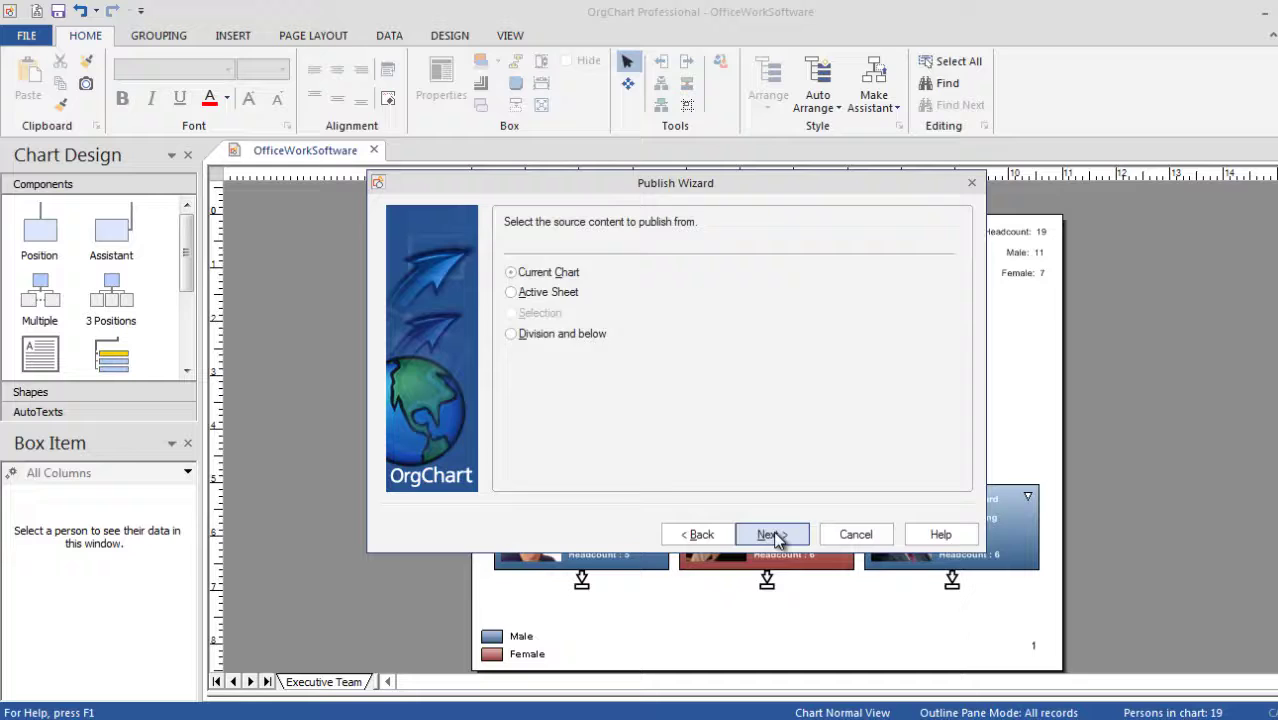
click(772, 535)
click(772, 535)
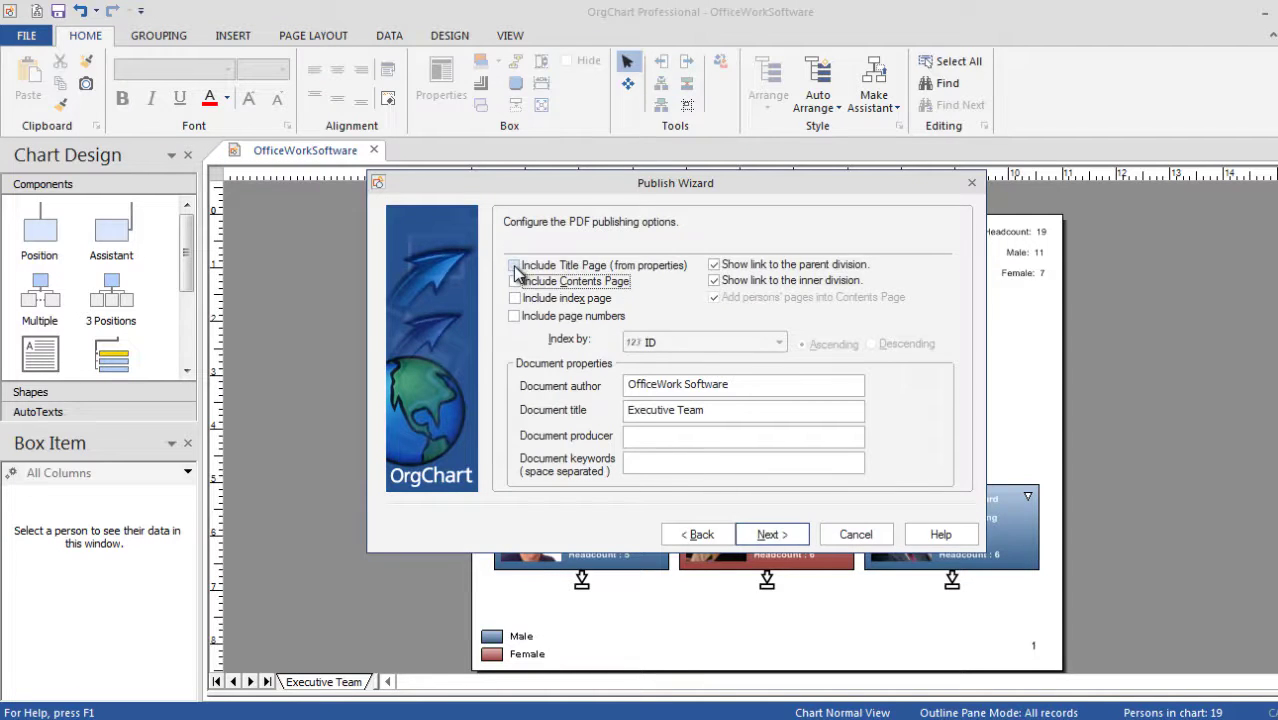
Add title, contents and index pages plus page numbers, indexing by Department.
click(514, 266)
click(515, 282)
click(515, 299)
click(515, 317)
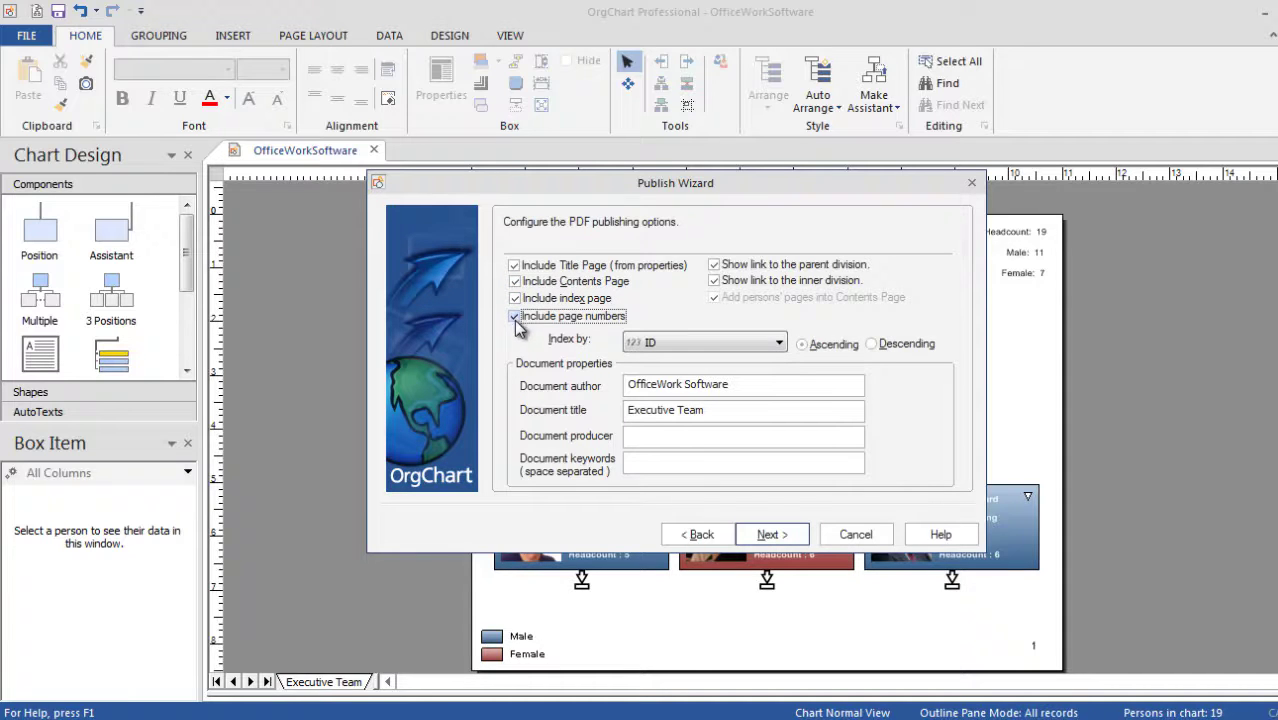
click(662, 343)
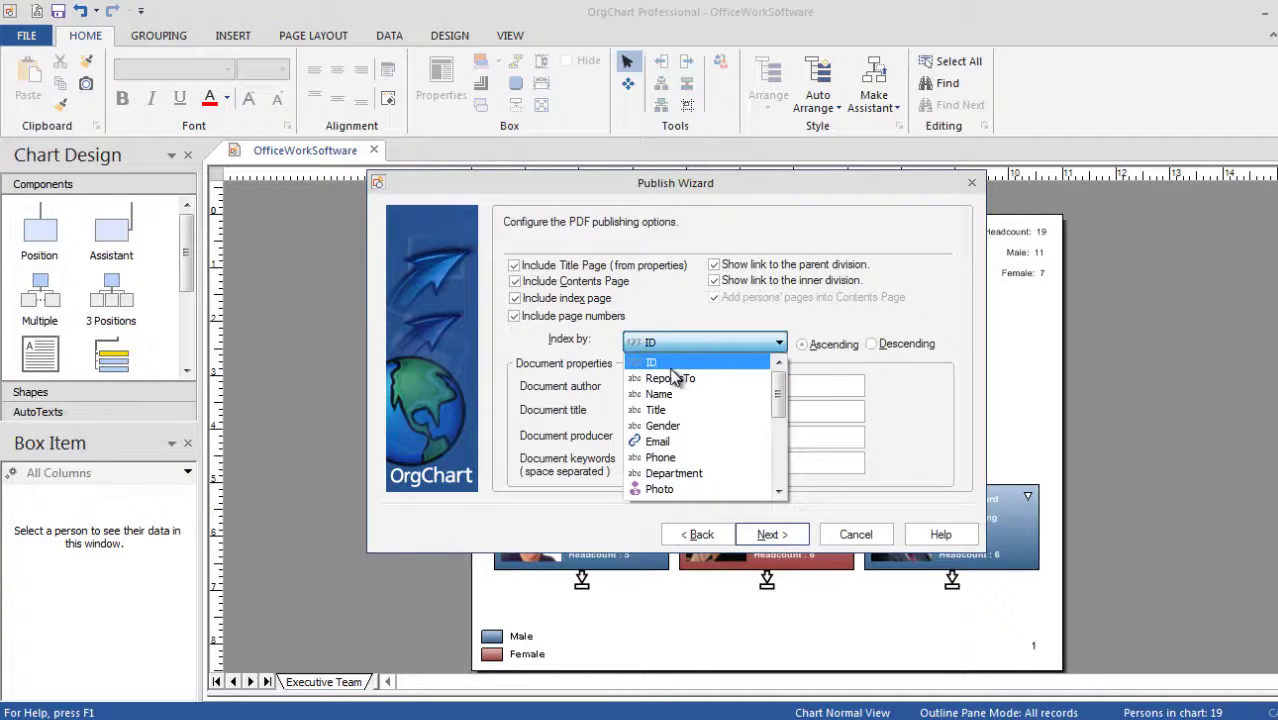
click(692, 473)
click(783, 537)
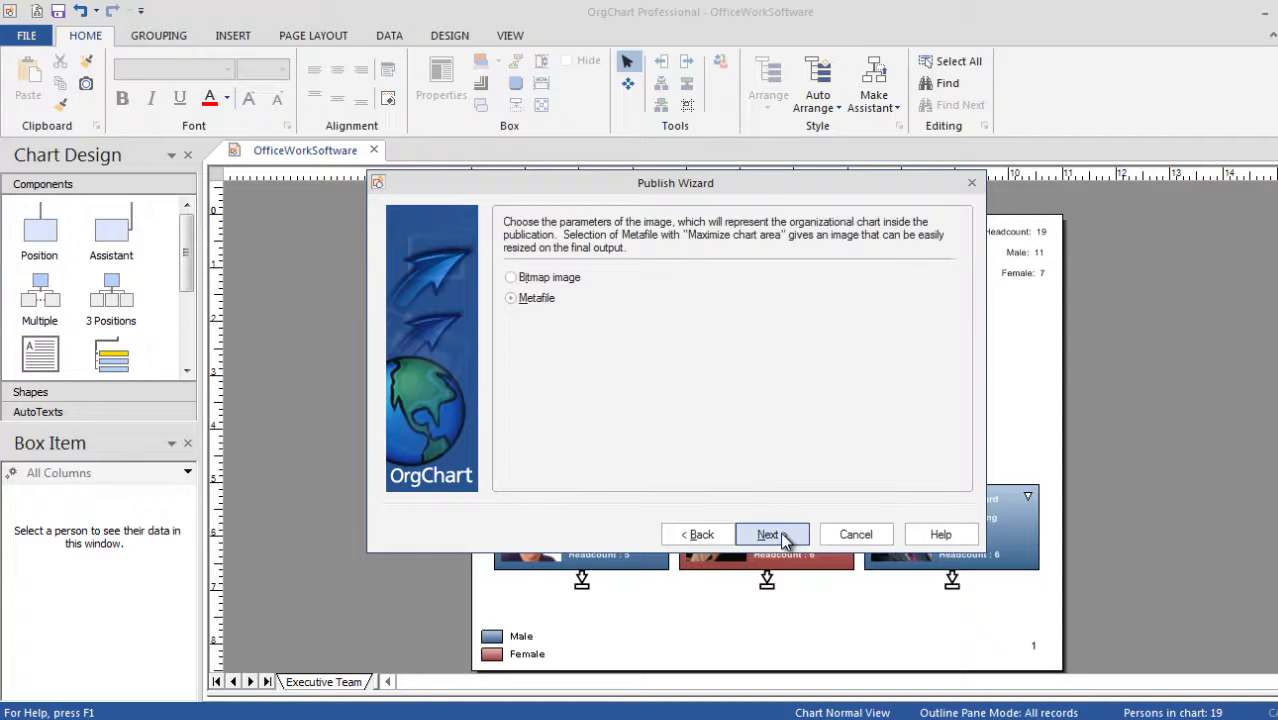
click(783, 537)
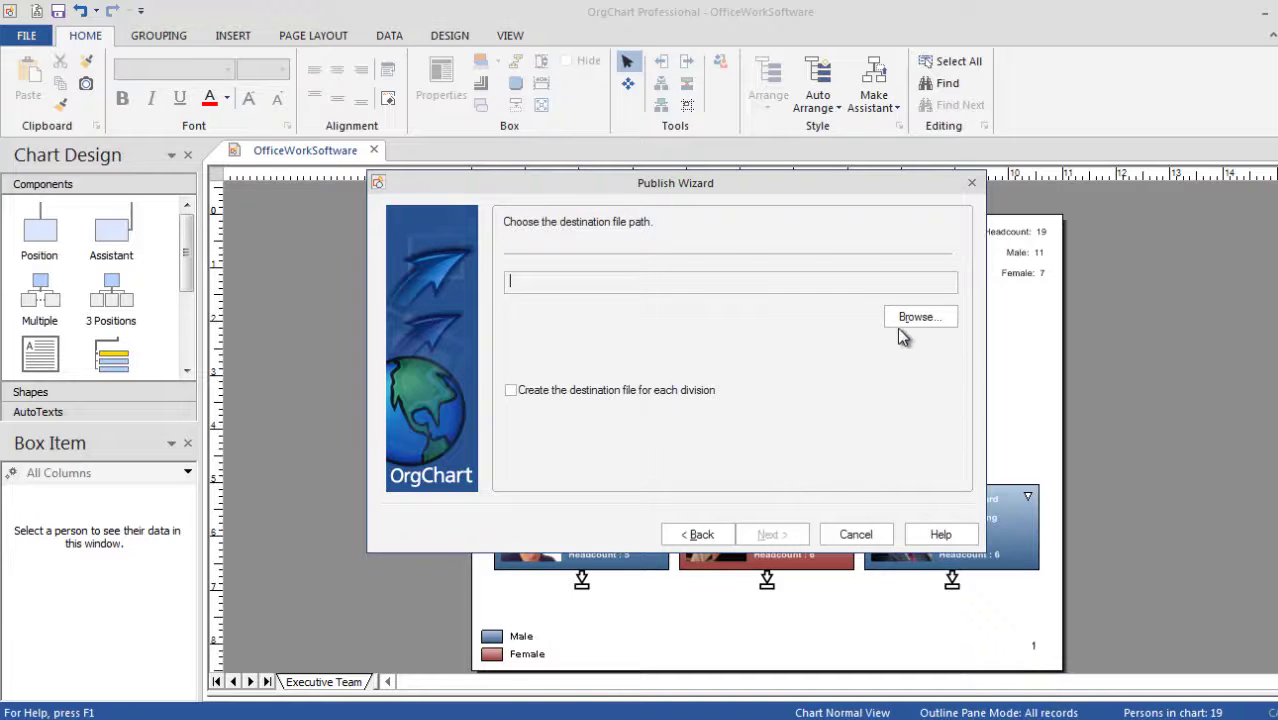
Save the PDF as Executive Team and finish publishing.
click(900, 318)
click(889, 503)
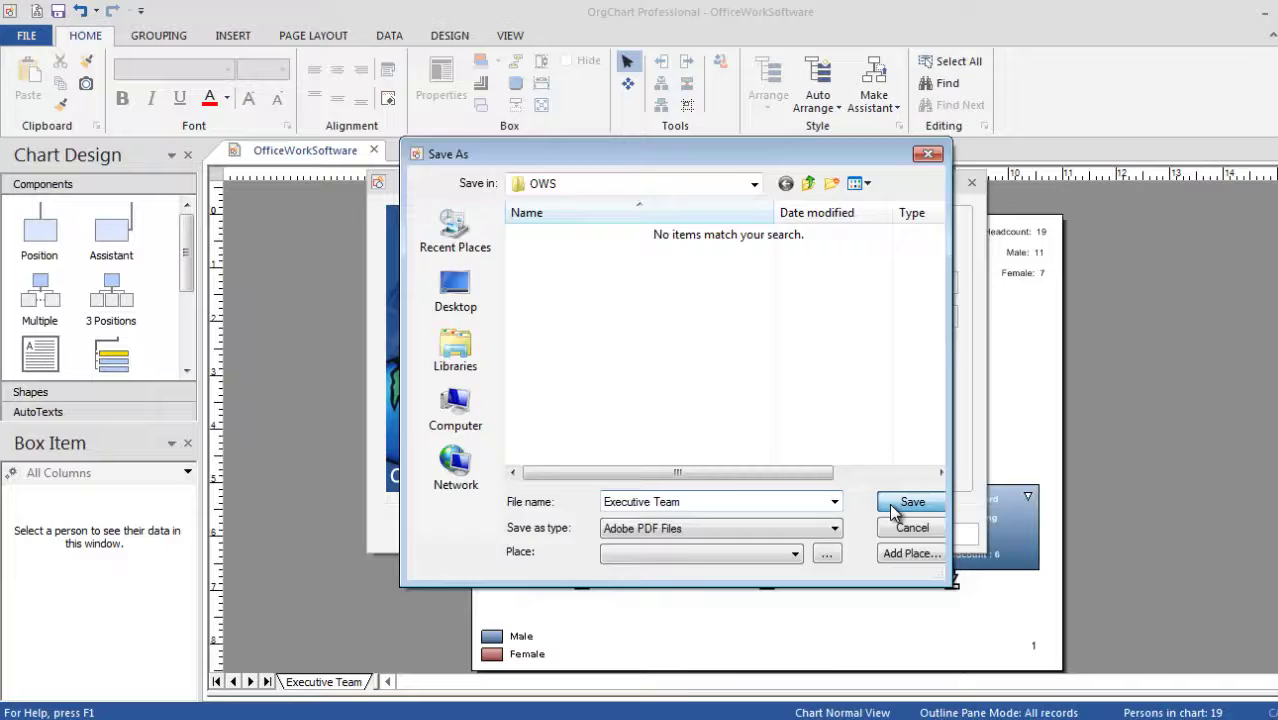
click(779, 536)
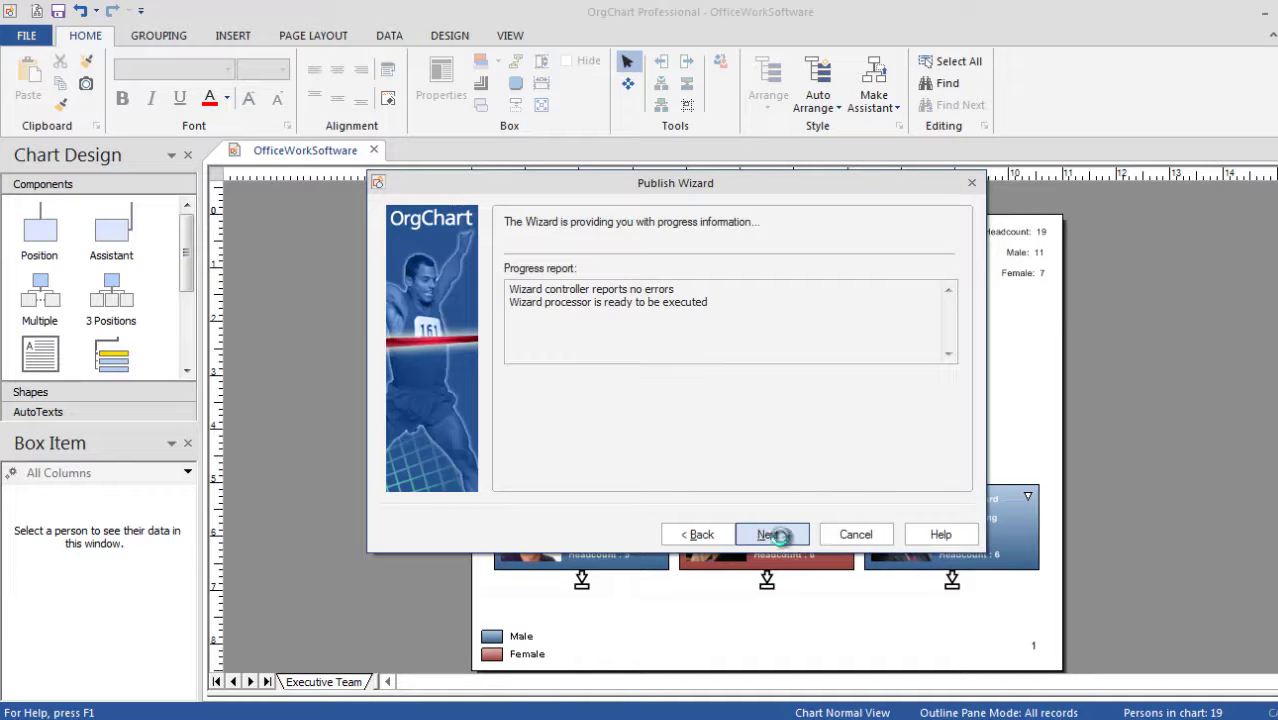
click(772, 535)
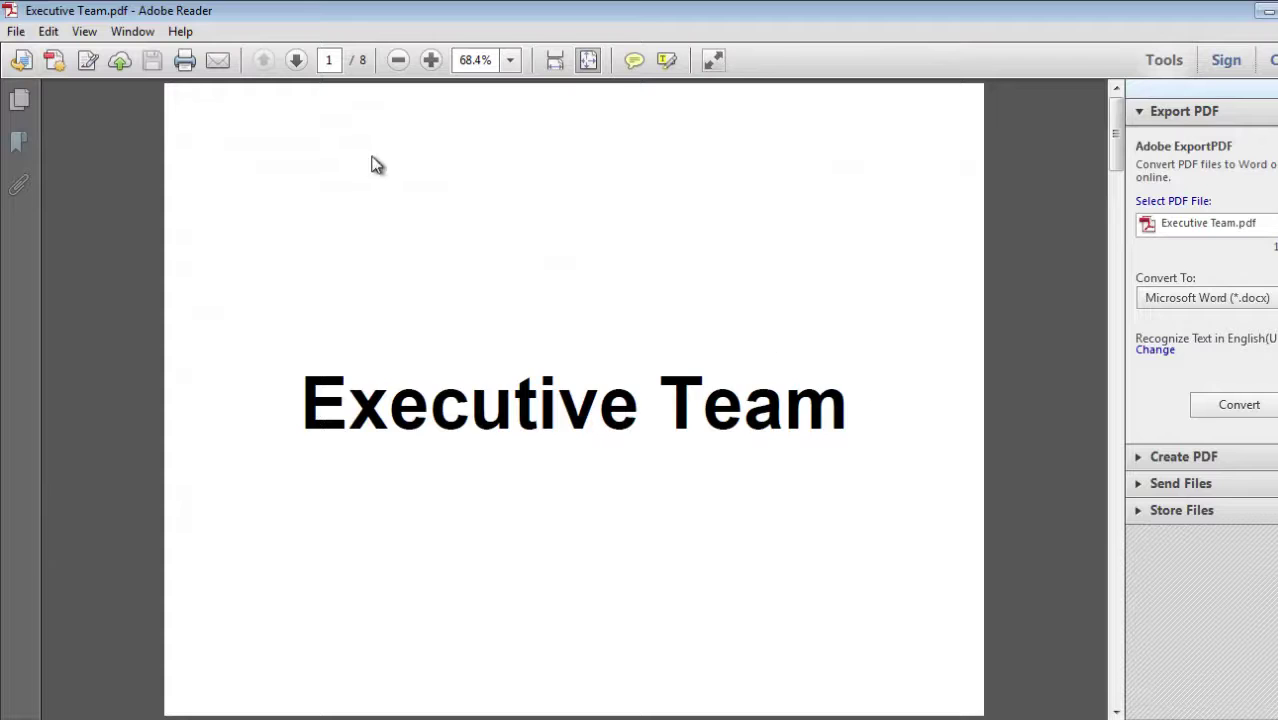
Go via Contents to page 3, then test the Technical Support, Finances and Marketing drill-down links.
click(298, 62)
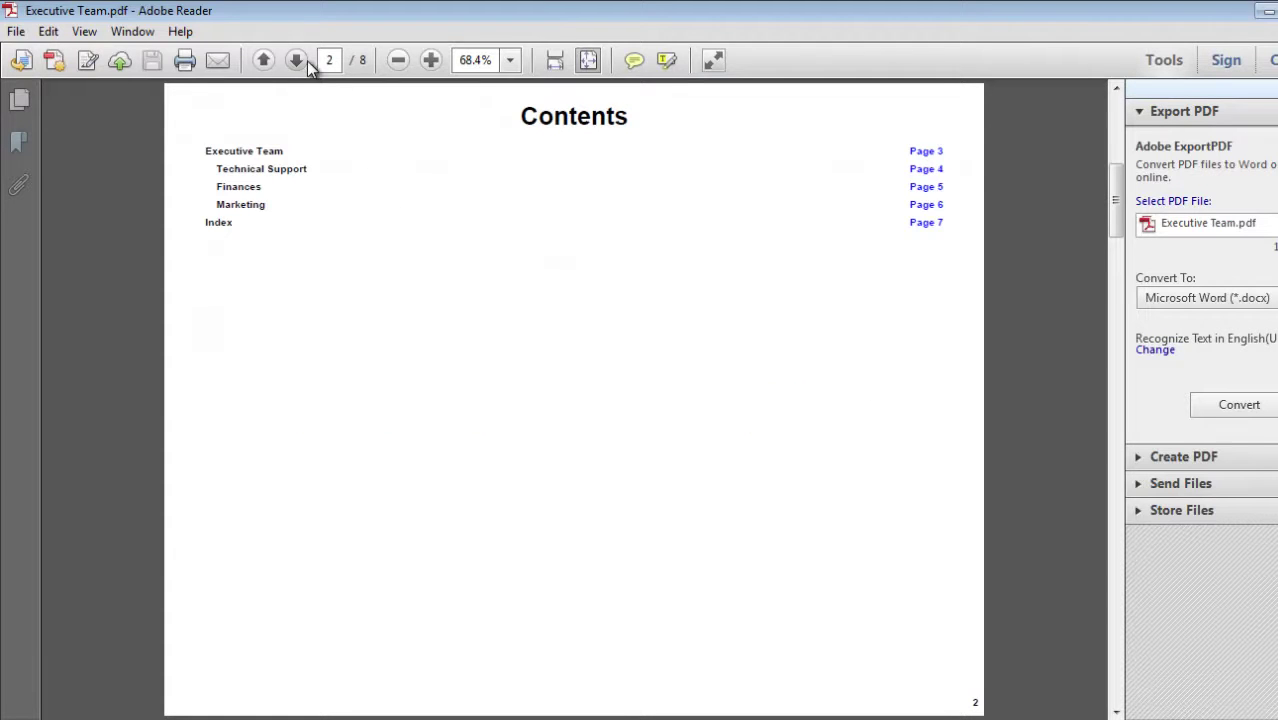
click(925, 150)
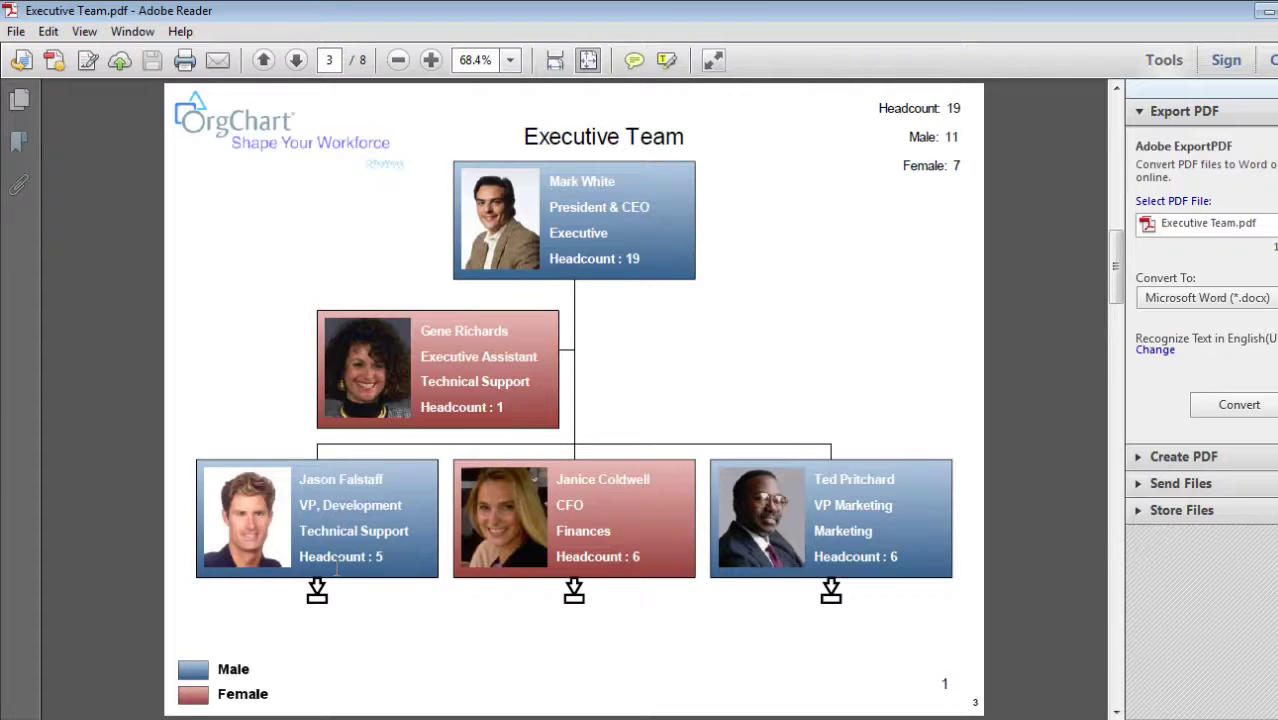
click(317, 595)
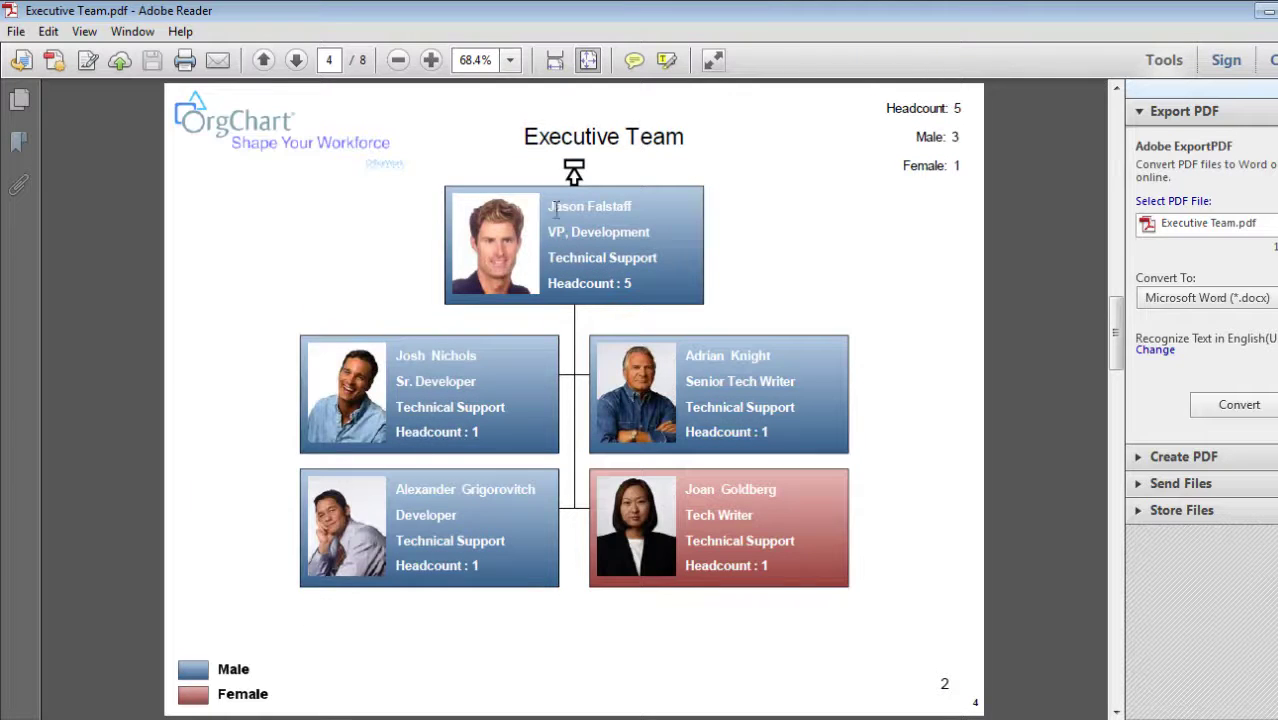
click(573, 172)
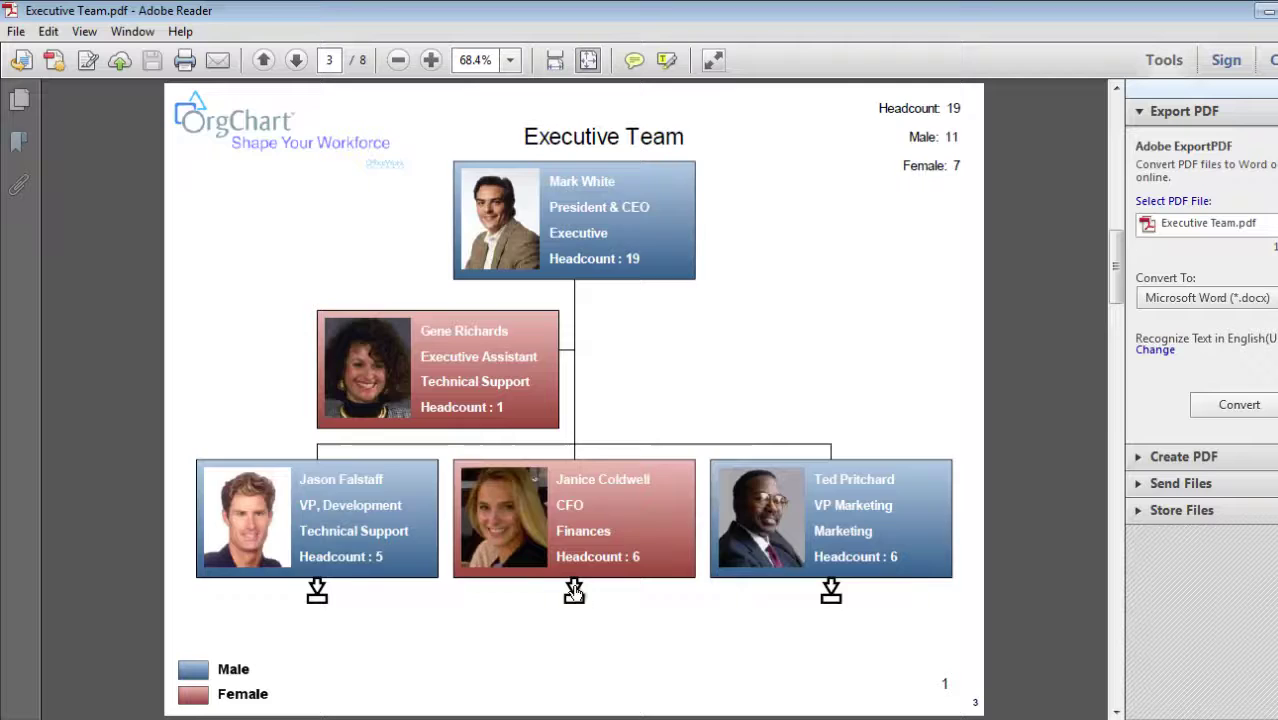
click(575, 594)
click(575, 172)
click(829, 592)
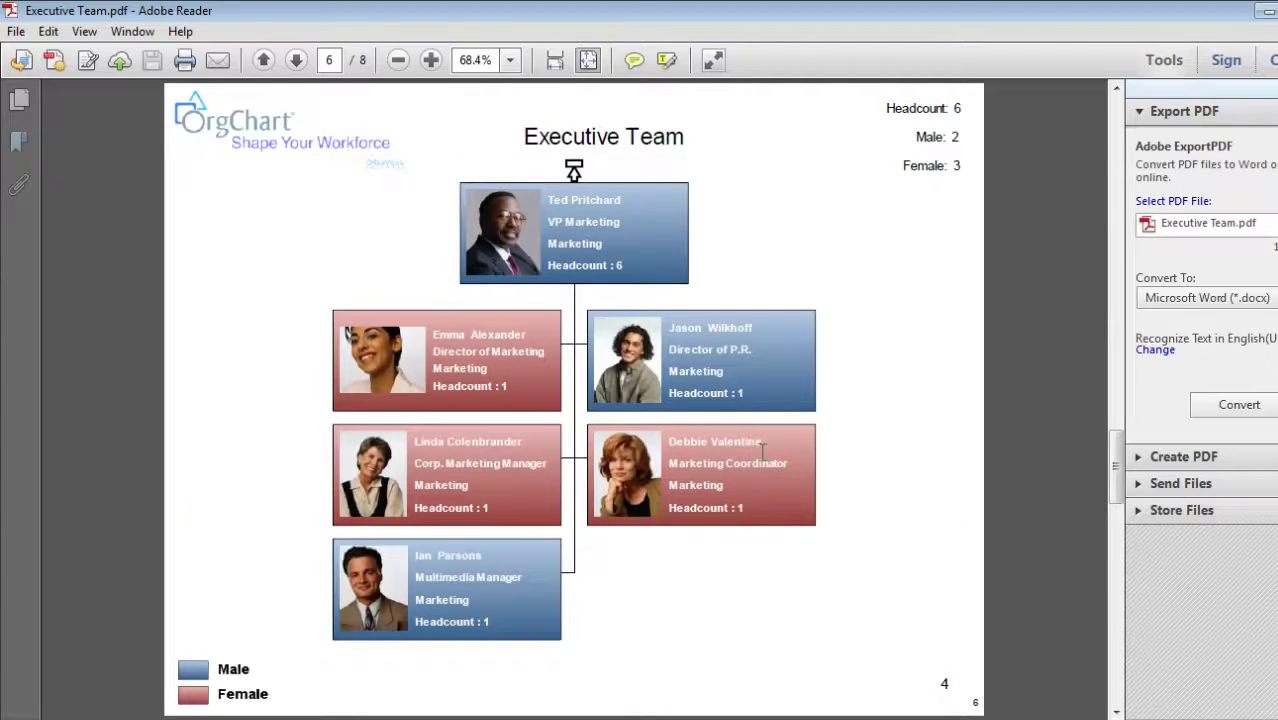
click(574, 170)
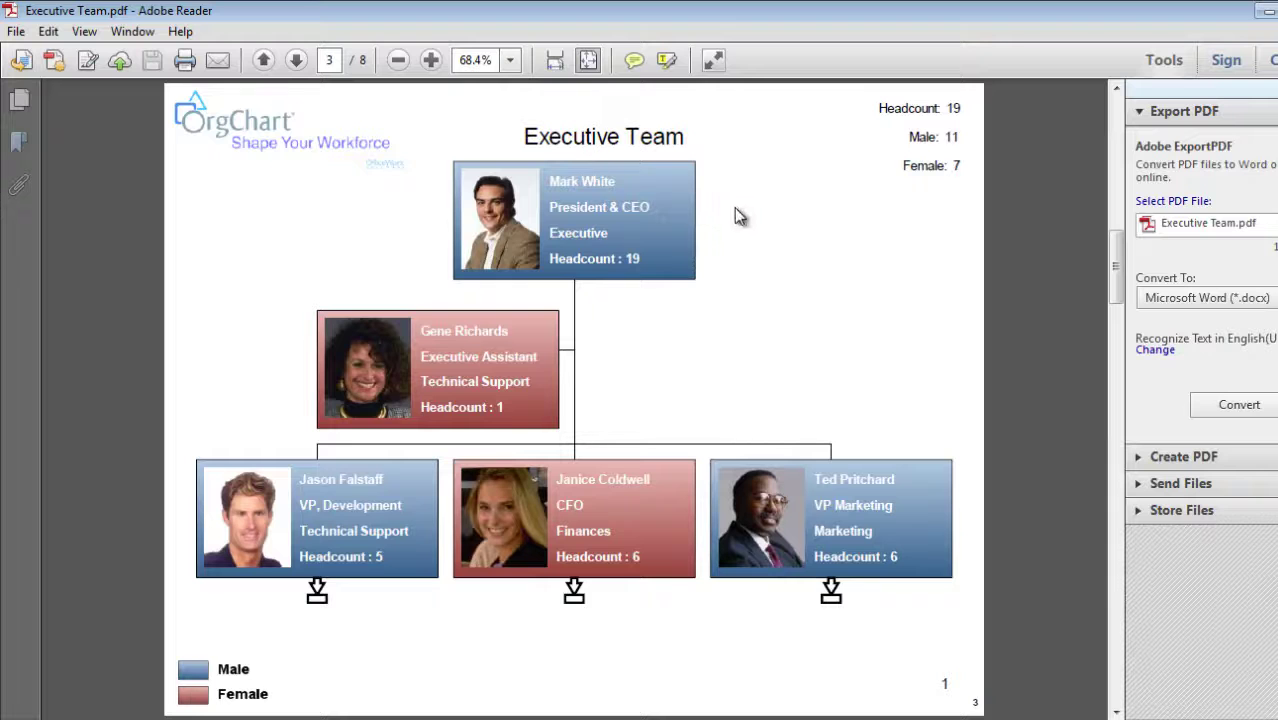